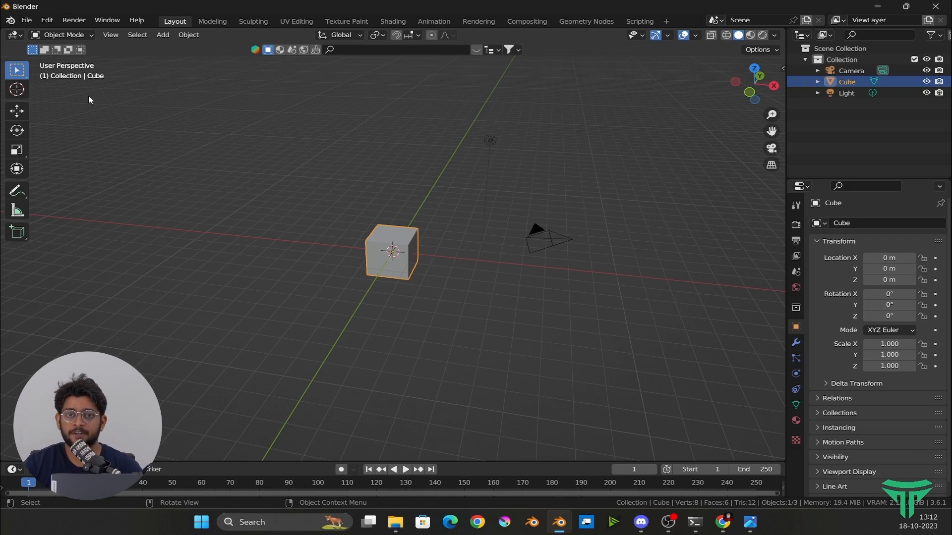
Save the new project as modeling.blend in the D:\Blender_Projects\blend folder.
{"action": "left_click", "coordinate": [28, 21]}
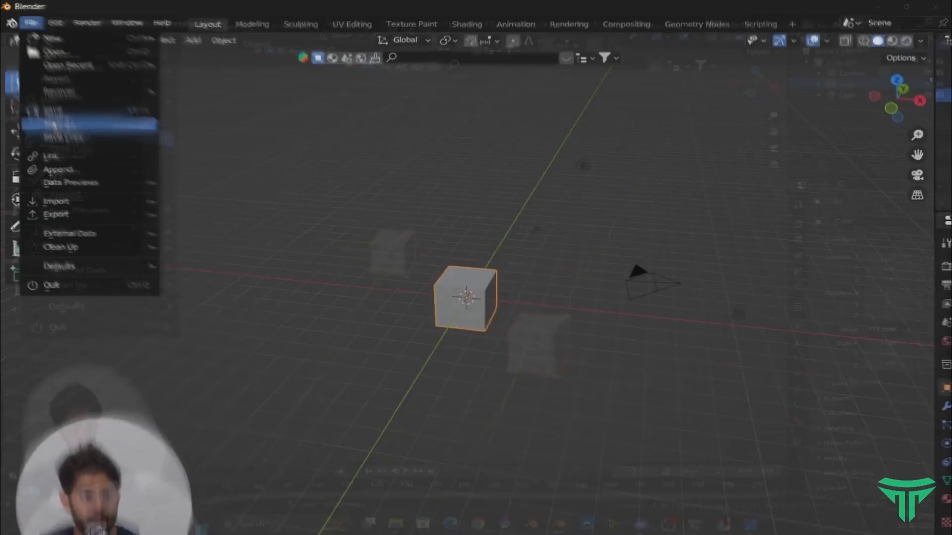
{"action": "left_click", "coordinate": [40, 105]}
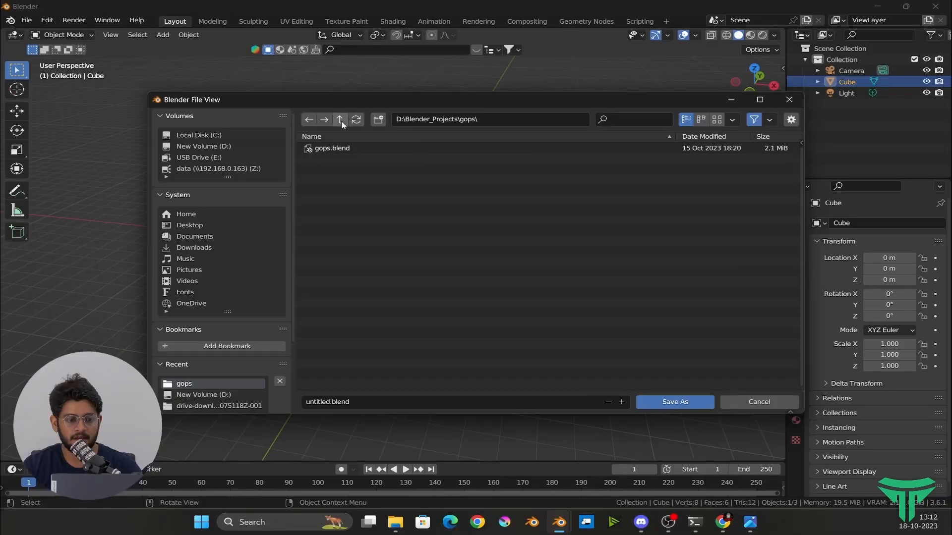
{"action": "left_click", "coordinate": [342, 124]}
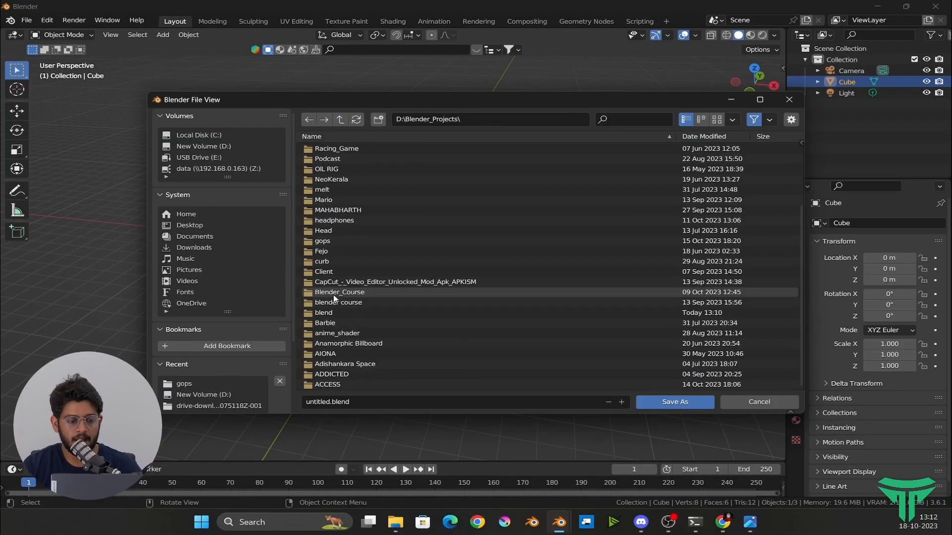
{"action": "left_click", "coordinate": [325, 314]}
{"action": "left_click", "coordinate": [394, 399]}
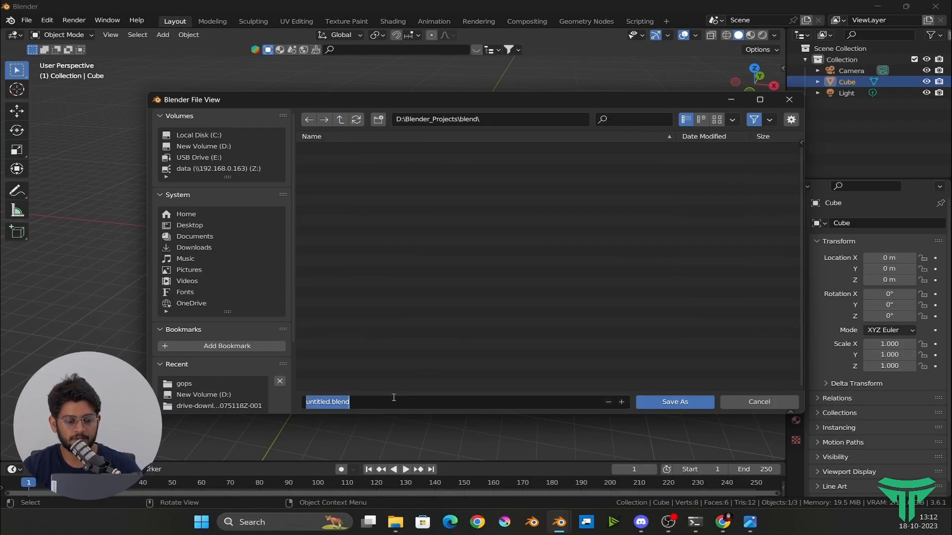
{"action": "type", "text": "modeling"}
{"action": "key", "text": "Return"}
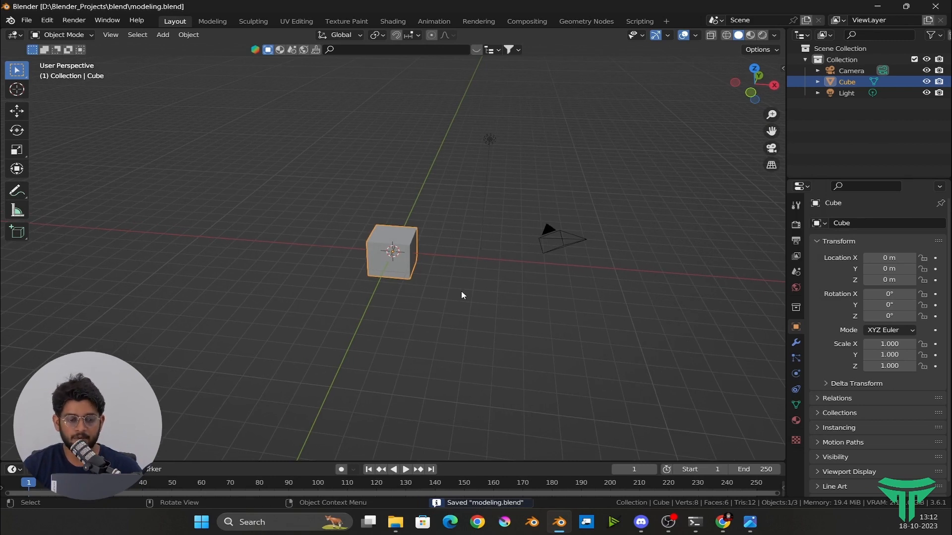
Switch to the image viewer to examine the low poly treasure chest picture, and return to Blender.
{"action": "middle_click_drag", "start_coordinate": [461, 295], "coordinate": [593, 284]}
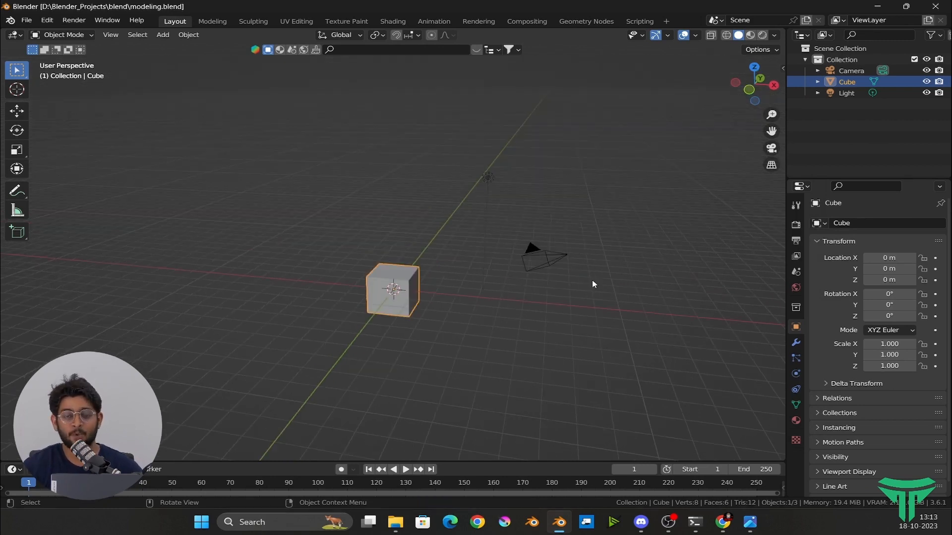
{"action": "left_click", "coordinate": [751, 522]}
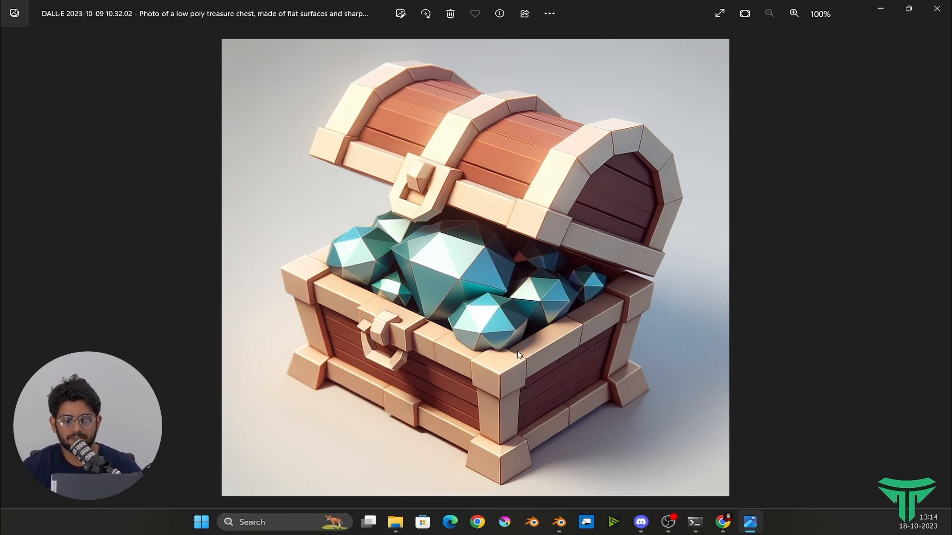
{"action": "left_click", "coordinate": [879, 10]}
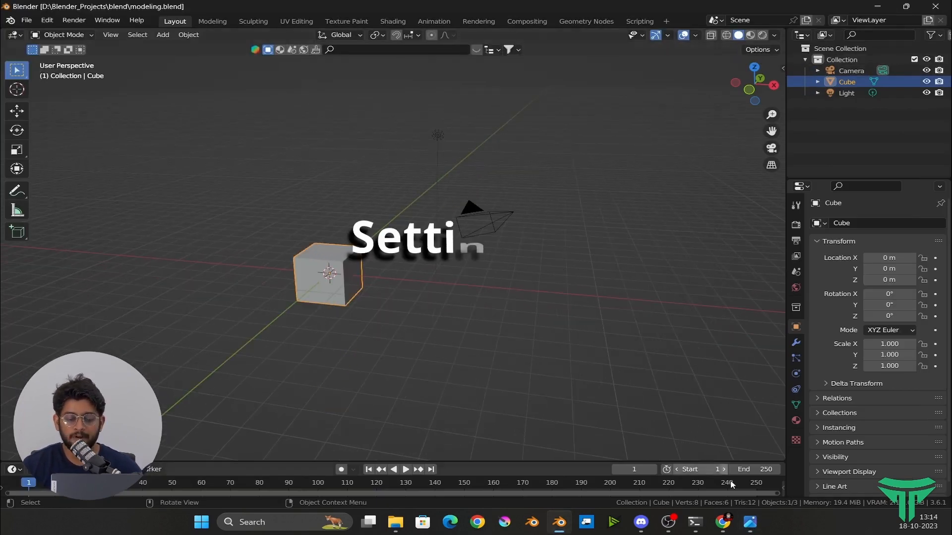
{"action": "left_click", "coordinate": [750, 522]}
{"action": "left_click", "coordinate": [750, 522]}
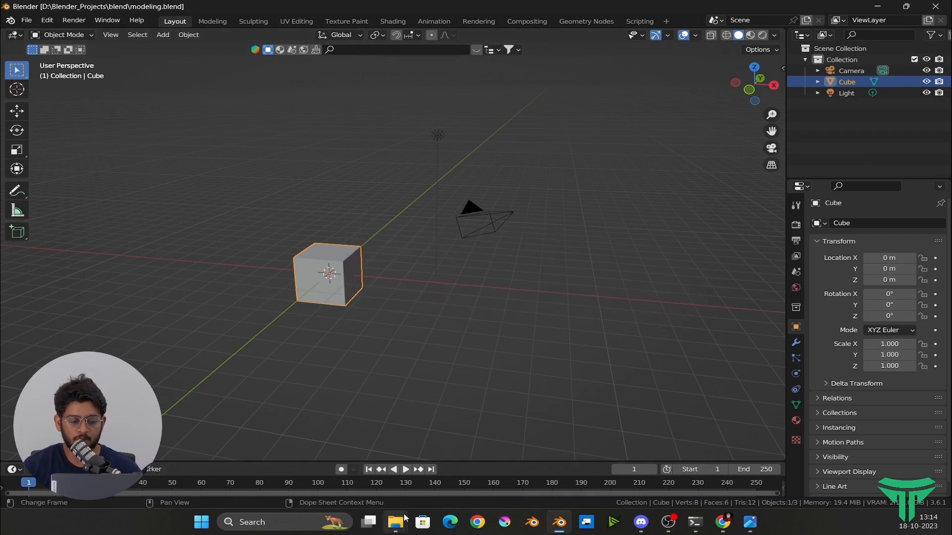
Bring the treasure chest picture from File Explorer into the 3D viewport as a reference image beside the cube.
{"action": "mouse_move", "coordinate": [399, 521]}
{"action": "left_click", "coordinate": [462, 466]}
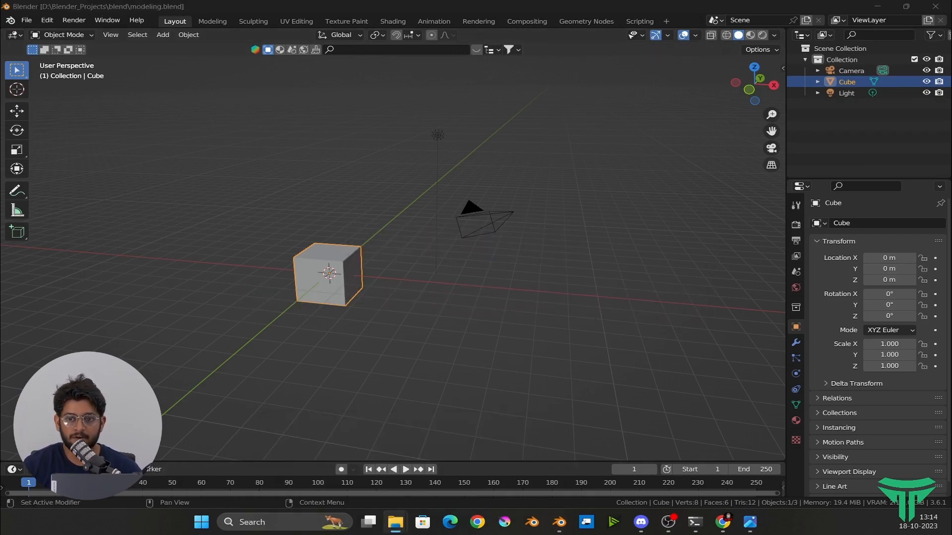
{"action": "left_click_drag", "start_coordinate": [951, 268], "coordinate": [462, 268]}
{"action": "mouse_move", "coordinate": [598, 304]}
{"action": "middle_mouse_down"}
{"action": "mouse_move", "coordinate": [589, 334]}
{"action": "mouse_move", "coordinate": [599, 312]}
{"action": "middle_mouse_up"}
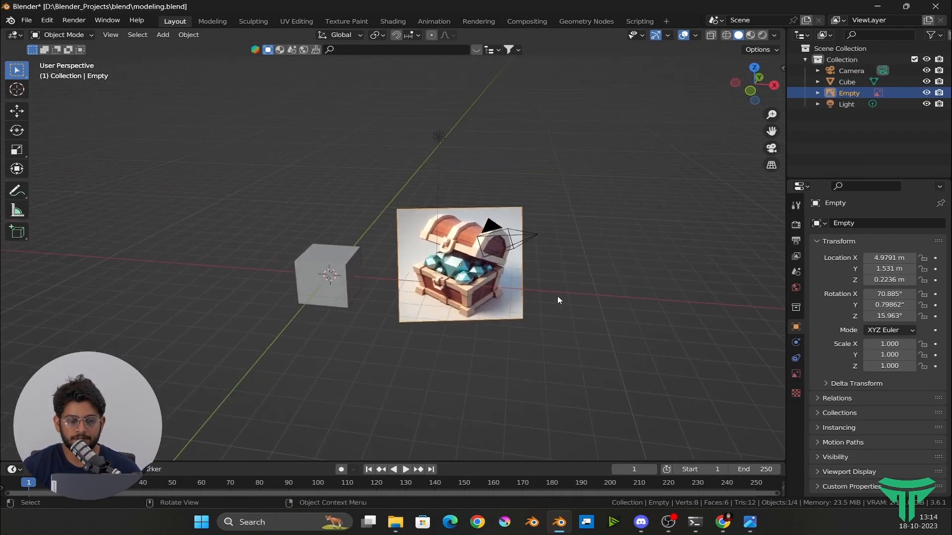
Stand the reference image upright by setting its rotation to 90° on X and 0° on Y and Z.
{"action": "left_click", "coordinate": [880, 316]}
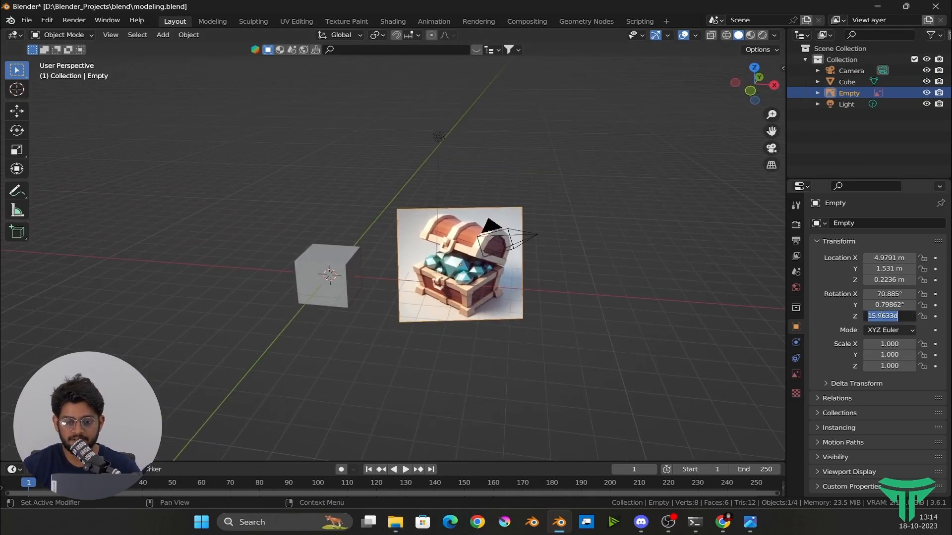
{"action": "type", "text": "0"}
{"action": "key", "text": "Return"}
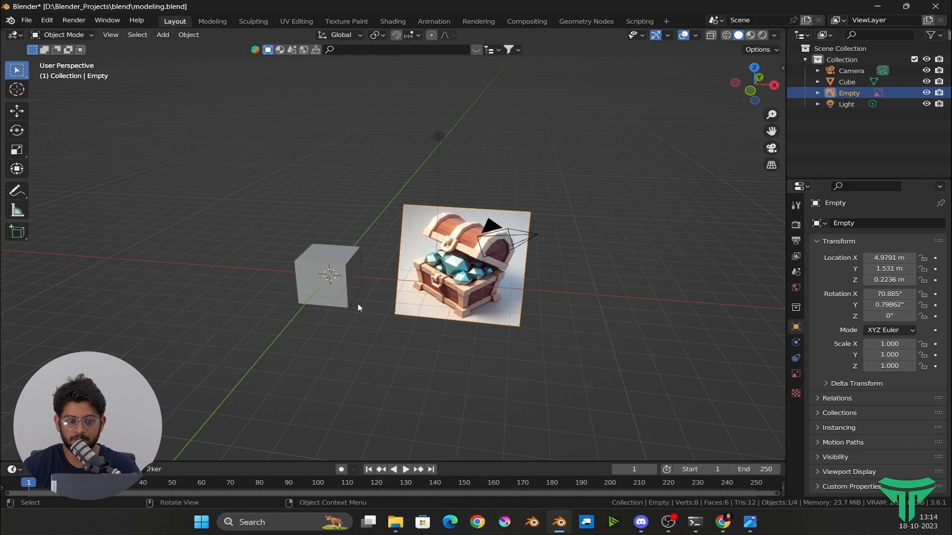
{"action": "left_click", "coordinate": [424, 340]}
{"action": "left_click", "coordinate": [437, 298]}
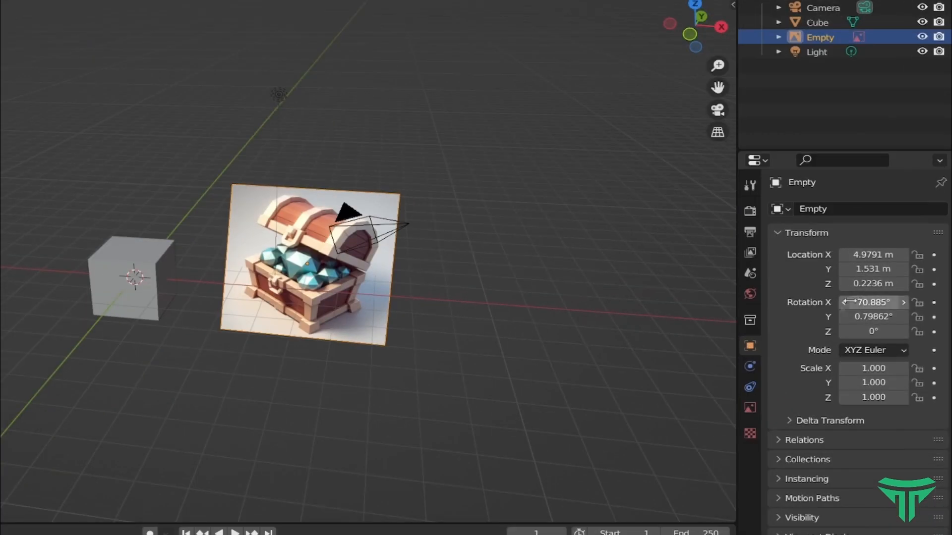
{"action": "double_click", "coordinate": [873, 317]}
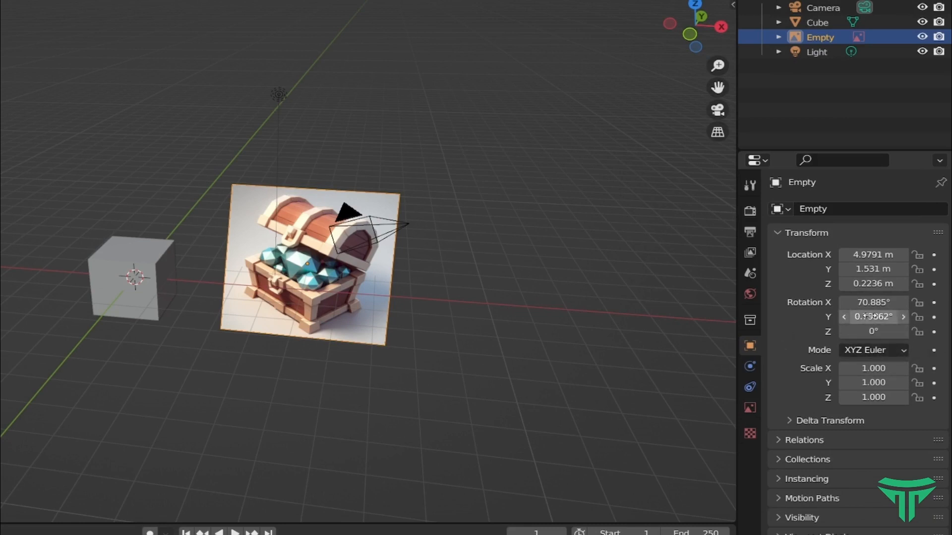
{"action": "type", "text": "0"}
{"action": "key", "text": "Return"}
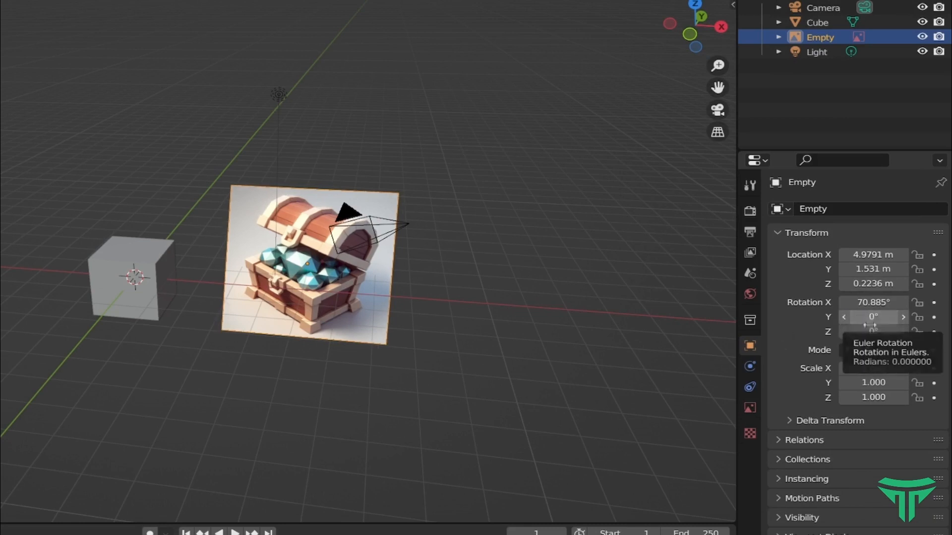
{"action": "double_click", "coordinate": [874, 303]}
{"action": "type", "text": "9"}
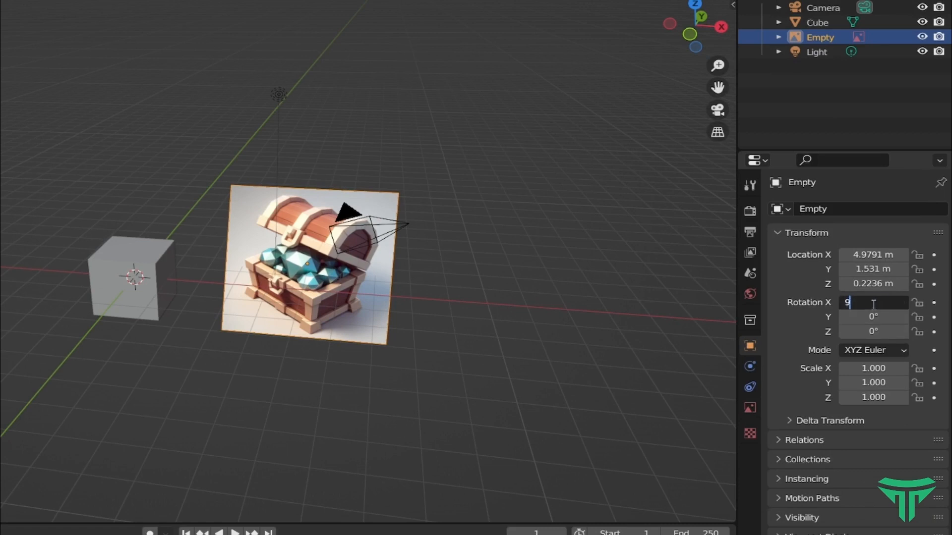
{"action": "type", "text": "0"}
{"action": "key", "text": "Return"}
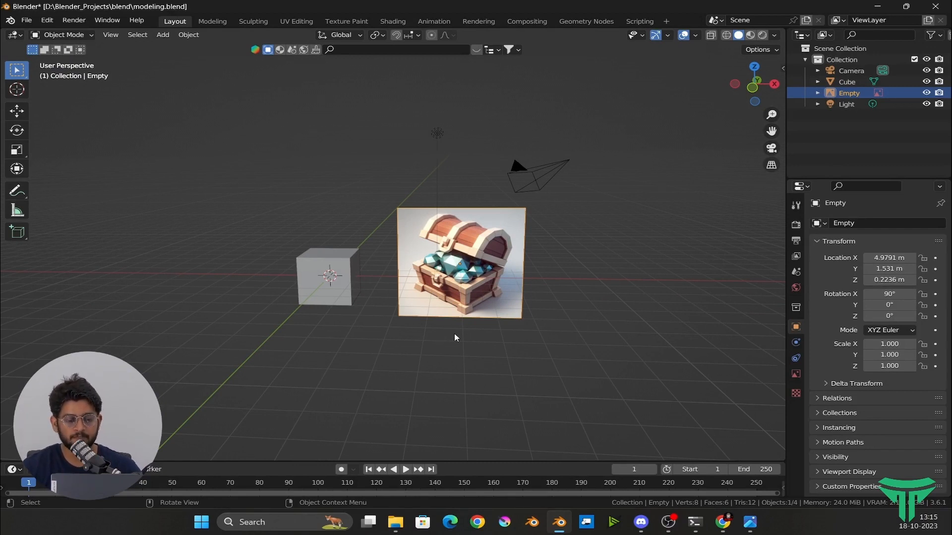
Delete the default cube from the scene.
{"action": "scroll", "coordinate": [454, 337], "scroll_direction": "up", "scroll_amount": 2}
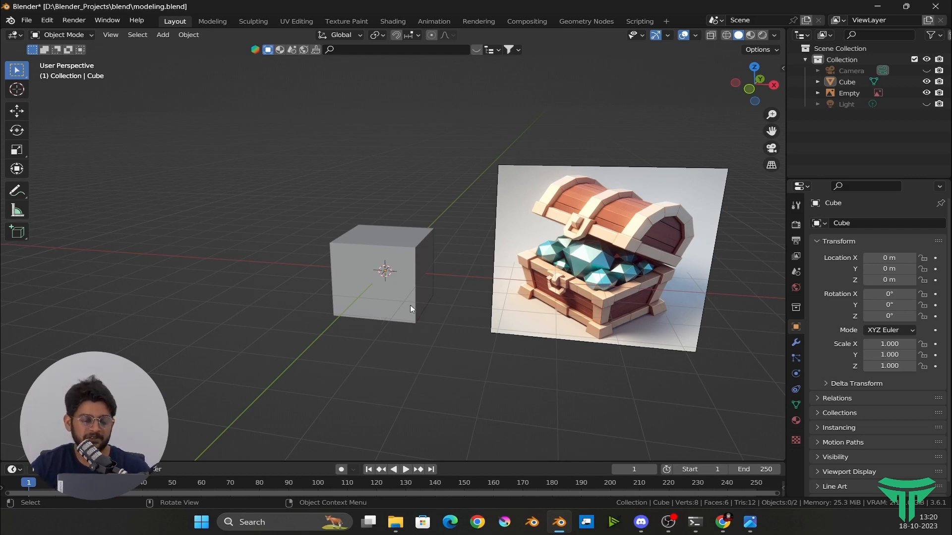
{"action": "scroll", "coordinate": [409, 305], "scroll_direction": "up", "scroll_amount": 2}
{"action": "middle_click_drag", "start_coordinate": [562, 284], "coordinate": [321, 282], "text": "shift"}
{"action": "scroll", "coordinate": [347, 238], "scroll_direction": "up", "scroll_amount": 2}
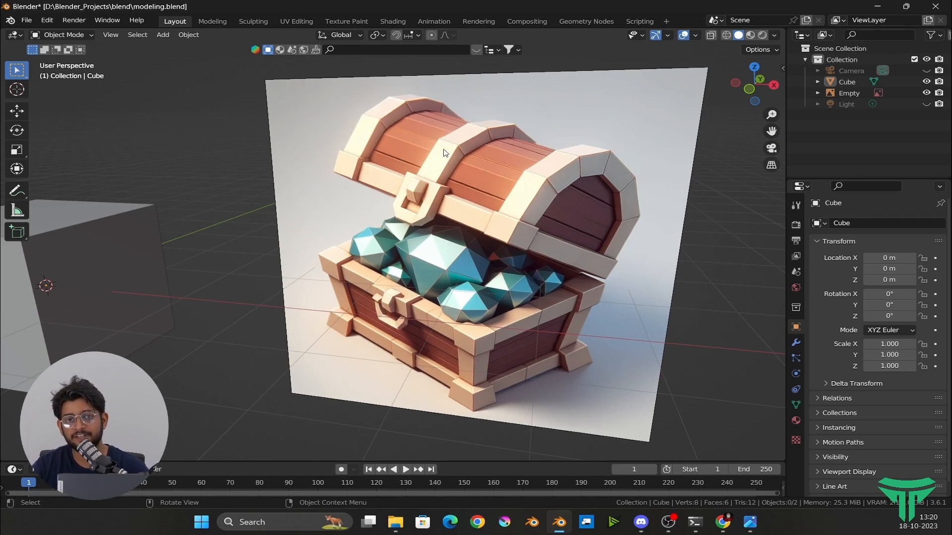
{"action": "scroll", "coordinate": [445, 152], "scroll_direction": "down", "scroll_amount": 4}
{"action": "middle_click_drag", "start_coordinate": [280, 231], "coordinate": [463, 272], "text": "shift"}
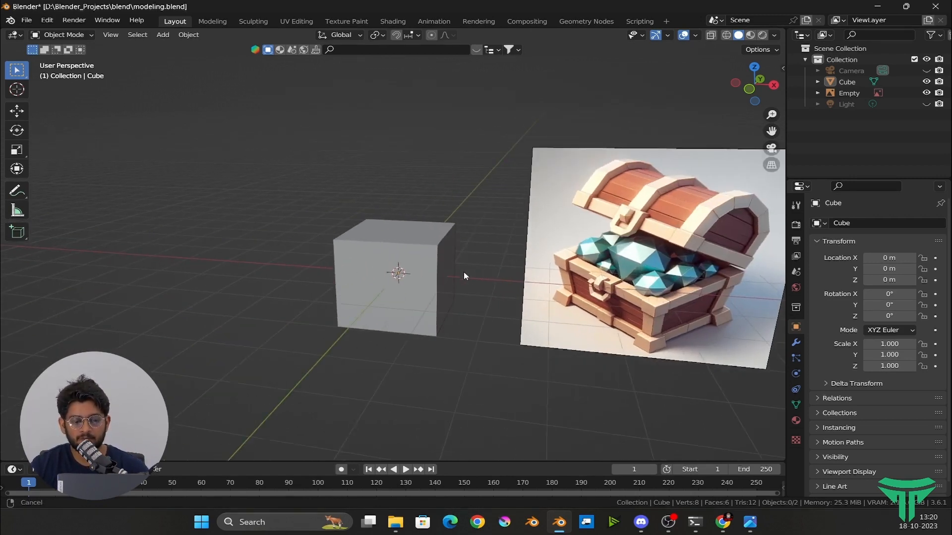
{"action": "left_click", "coordinate": [430, 273]}
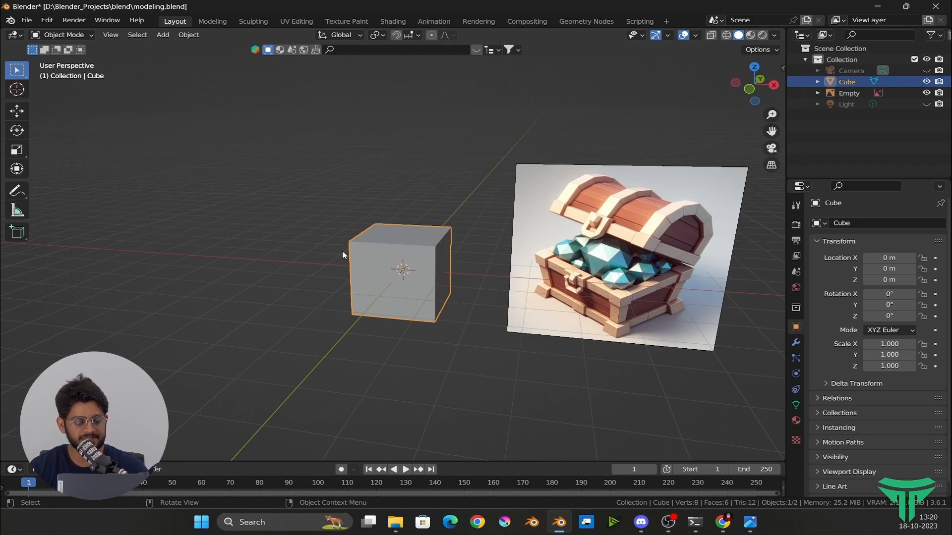
{"action": "key", "text": "x"}
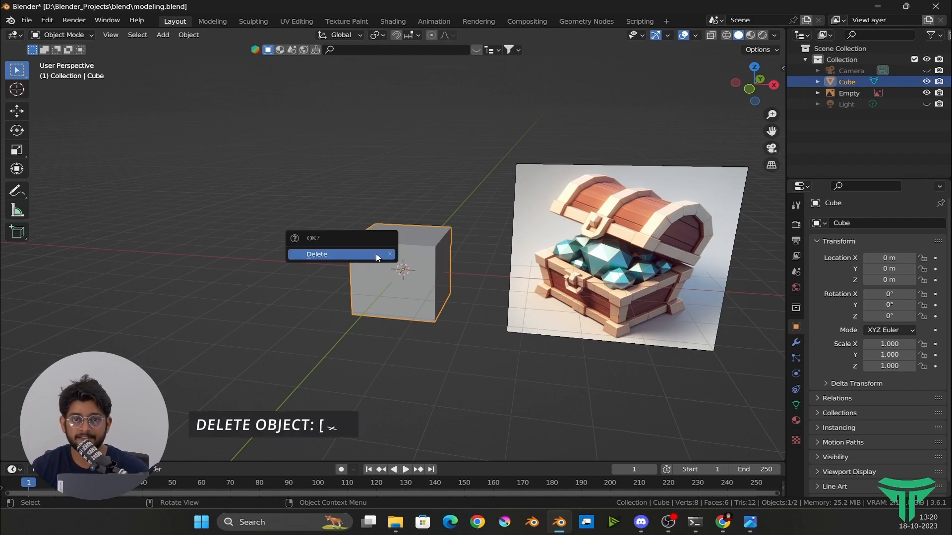
{"action": "left_click", "coordinate": [365, 254]}
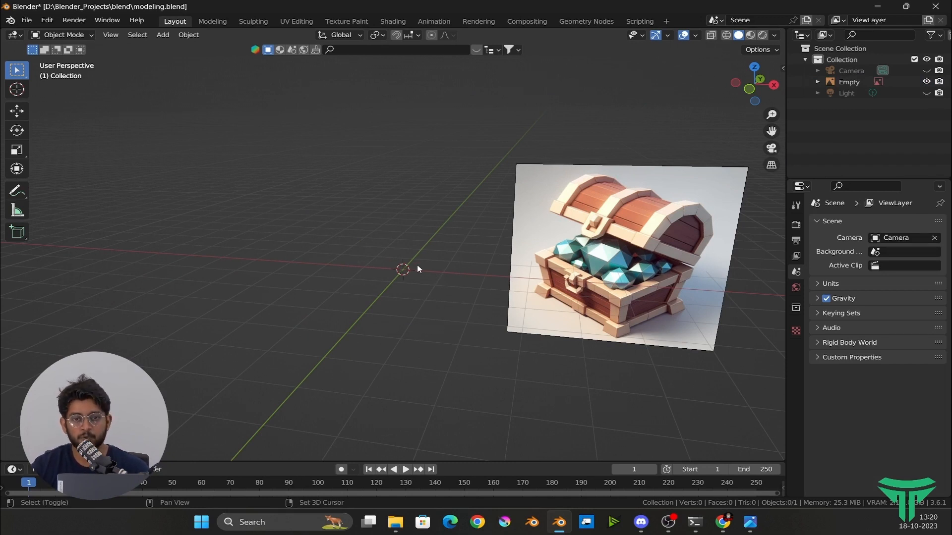
Add a cylinder mesh at the world origin.
{"action": "key", "text": "shift+a"}
{"action": "mouse_move", "coordinate": [418, 266]}
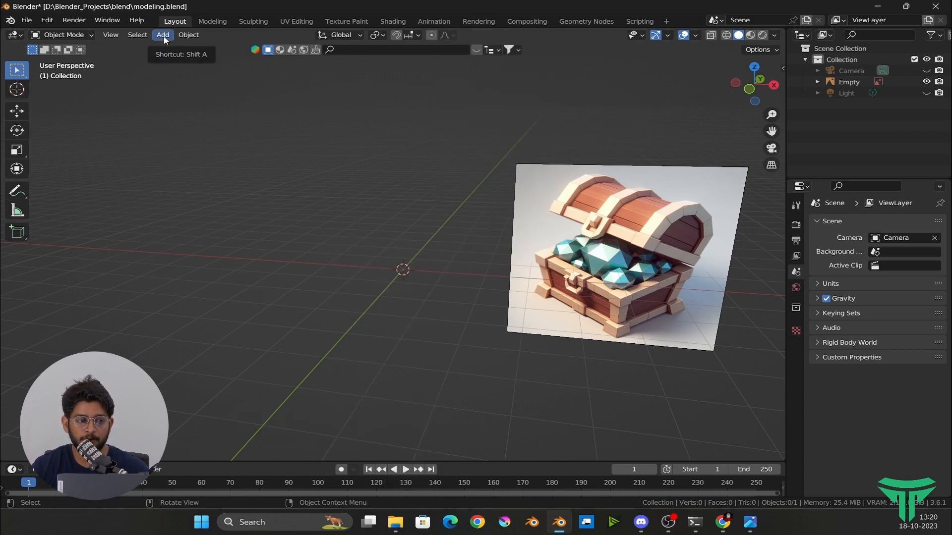
{"action": "left_click", "coordinate": [164, 36]}
{"action": "mouse_move", "coordinate": [191, 47]}
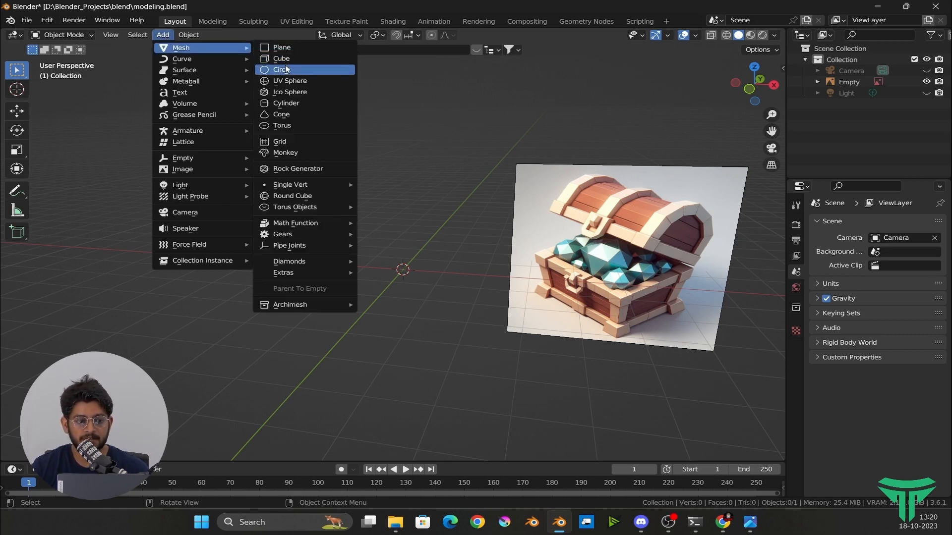
{"action": "left_click", "coordinate": [266, 105]}
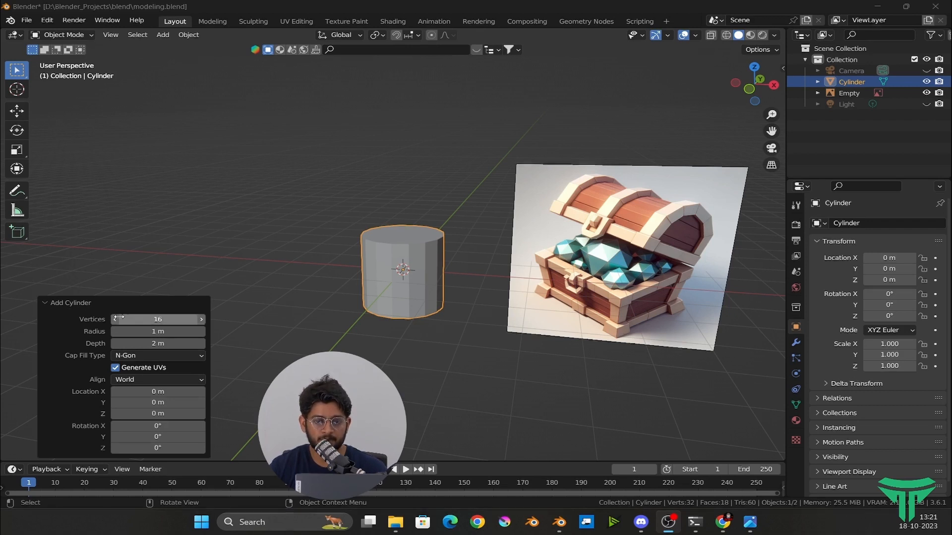
Set the new cylinder's radius to 0.98 m and its vertex count to 16.
{"action": "left_click", "coordinate": [46, 305]}
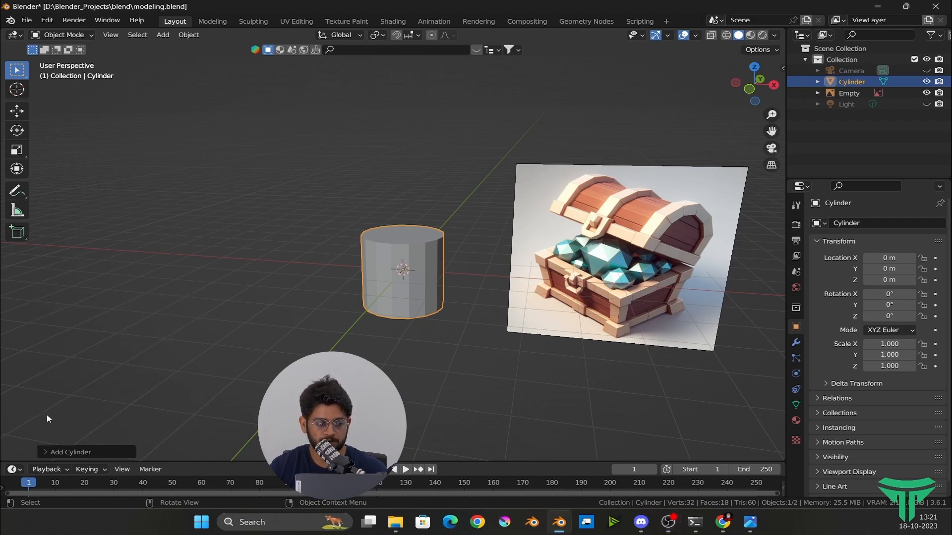
{"action": "left_click", "coordinate": [46, 451]}
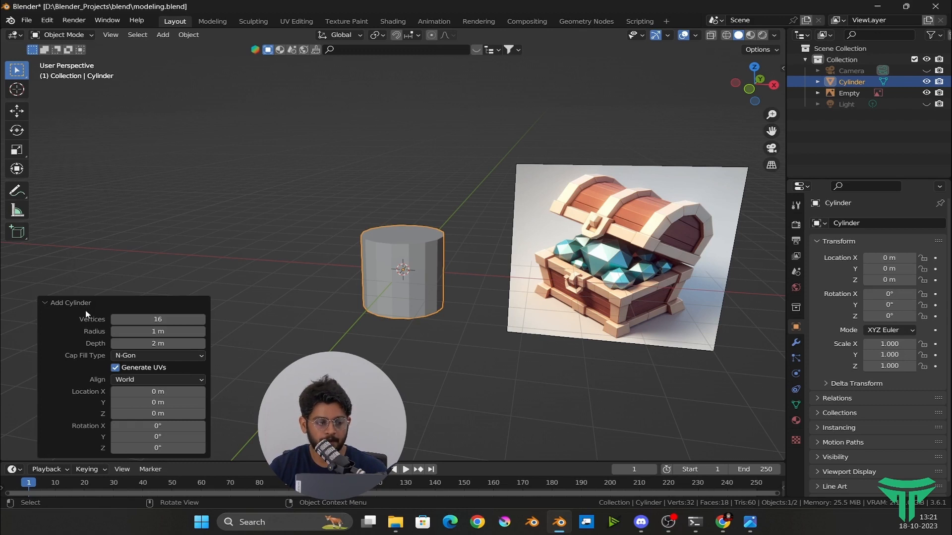
{"action": "mouse_move", "coordinate": [134, 323]}
{"action": "left_mouse_down"}
{"action": "mouse_move", "coordinate": [148, 323]}
{"action": "mouse_move", "coordinate": [146, 331]}
{"action": "left_mouse_up"}
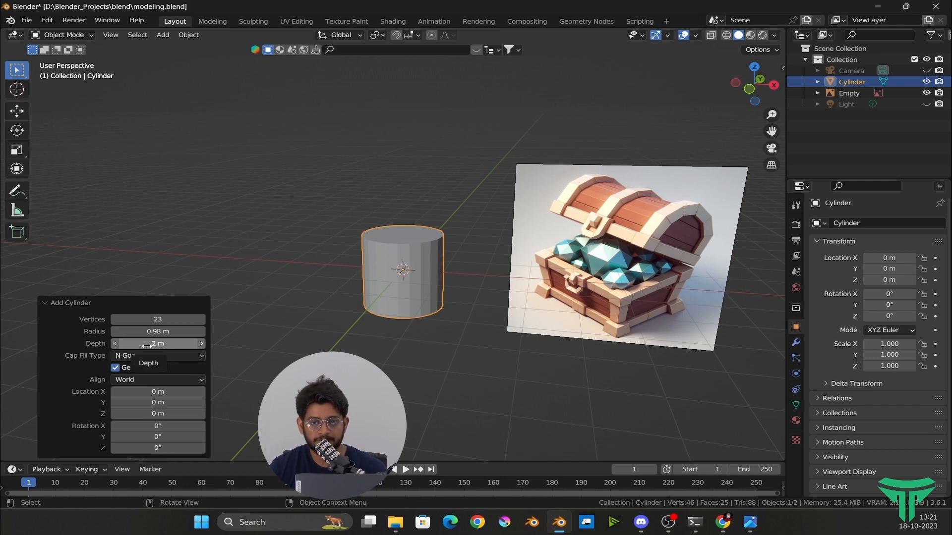
{"action": "left_click", "coordinate": [153, 321]}
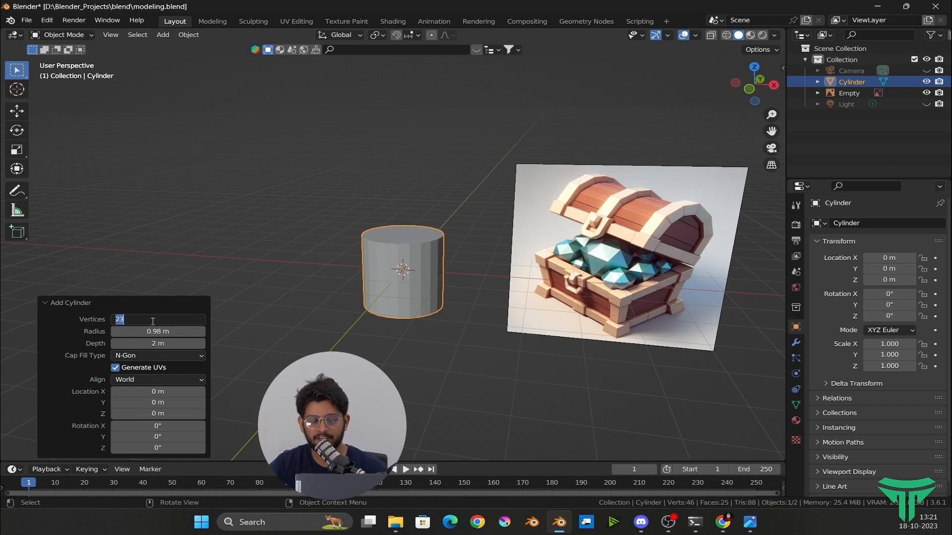
{"action": "type", "text": "16"}
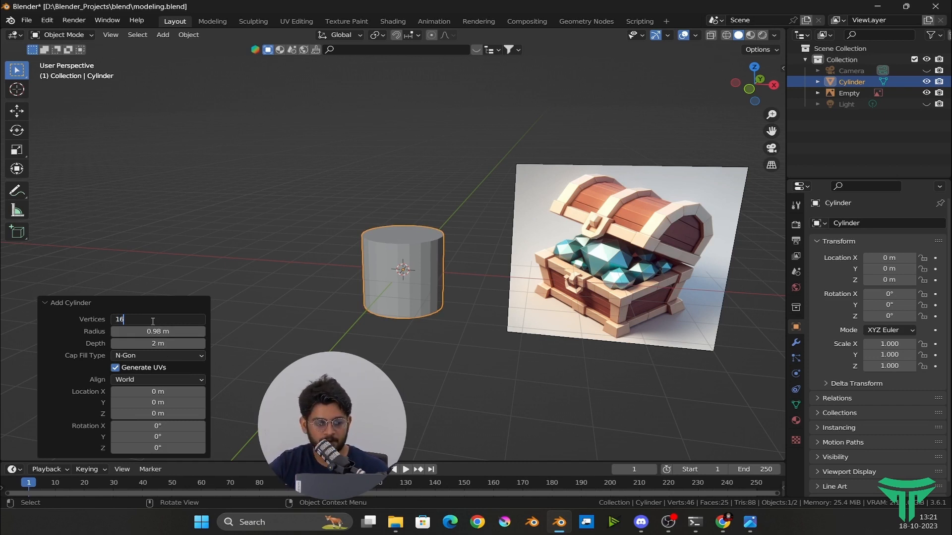
{"action": "key", "text": "Return"}
Set the cylinder's depth to 2.25 m.
{"action": "scroll", "coordinate": [372, 256], "scroll_direction": "up", "scroll_amount": 3}
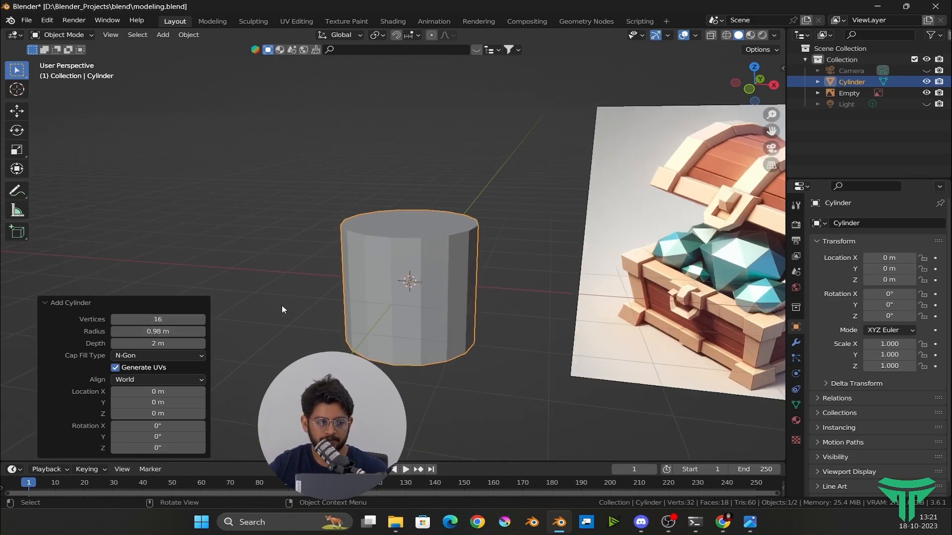
{"action": "scroll", "coordinate": [376, 299], "scroll_direction": "down", "scroll_amount": 1}
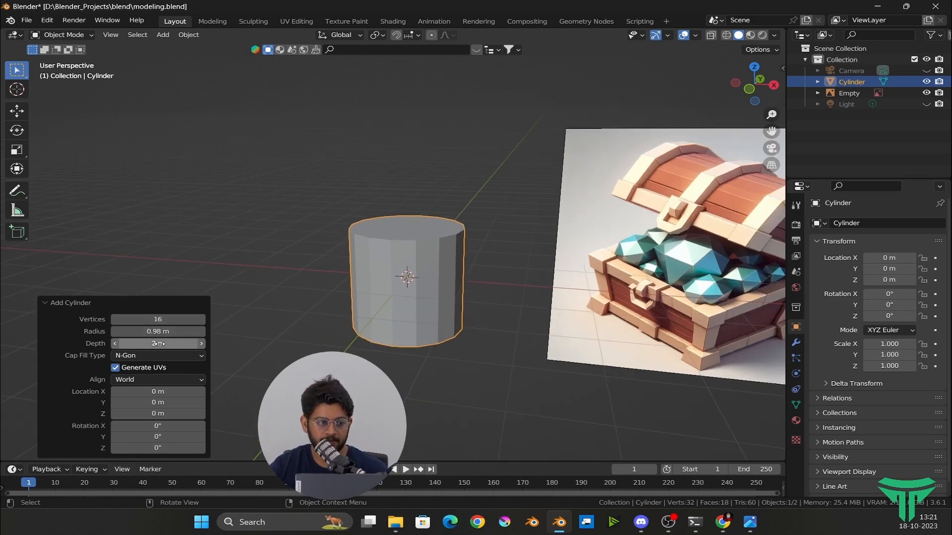
{"action": "left_click_drag", "start_coordinate": [158, 343], "coordinate": [416, 225]}
{"action": "scroll", "coordinate": [308, 340], "scroll_direction": "down", "scroll_amount": 2}
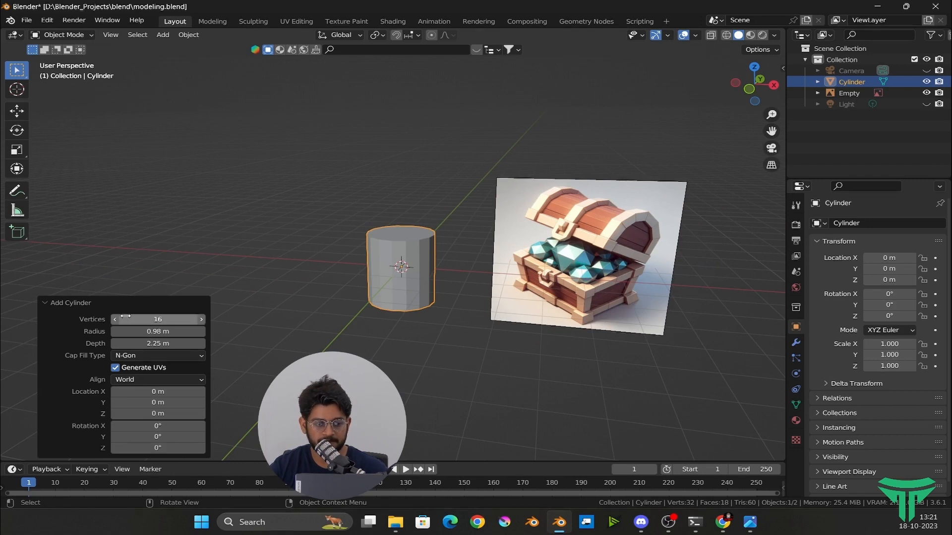
Examine the cylinder beside the reference image in perspective and from the front, right, left and top views.
{"action": "left_click", "coordinate": [415, 351]}
{"action": "middle_click_drag", "start_coordinate": [454, 334], "coordinate": [474, 335]}
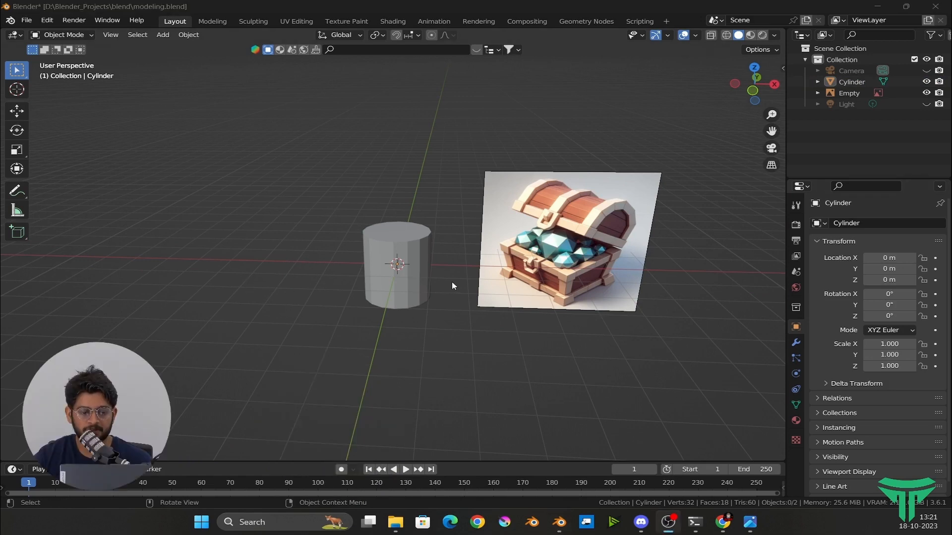
{"action": "middle_click_drag", "start_coordinate": [451, 281], "coordinate": [397, 274]}
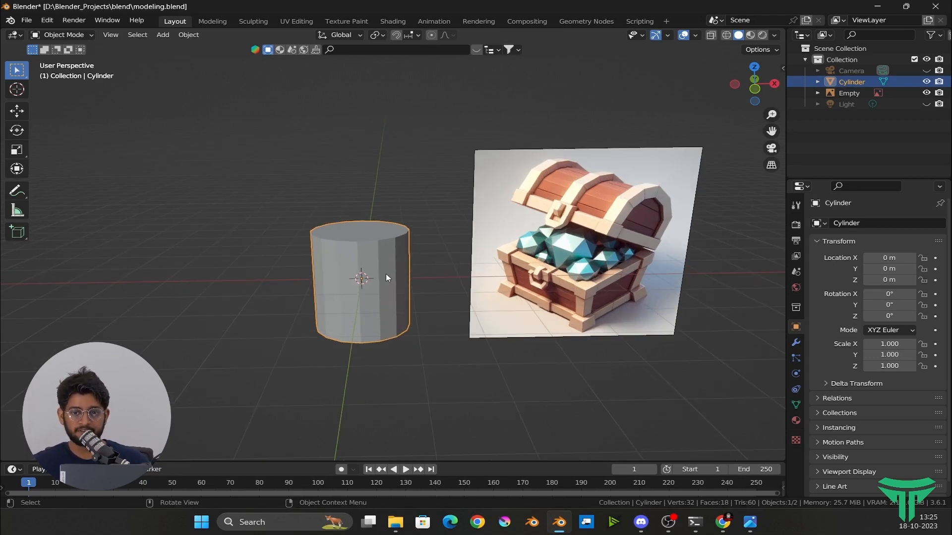
{"action": "middle_click_drag", "start_coordinate": [385, 274], "coordinate": [374, 308]}
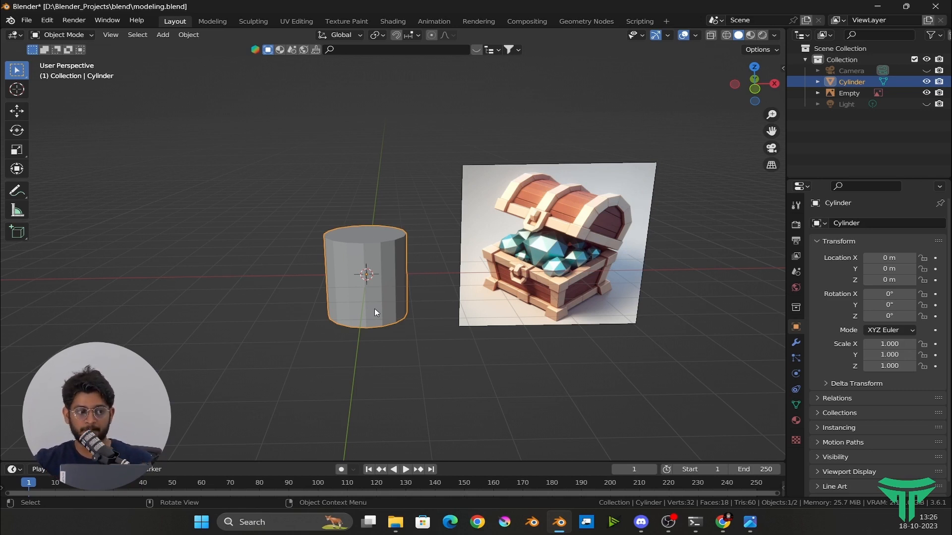
{"action": "key", "text": "KP_1"}
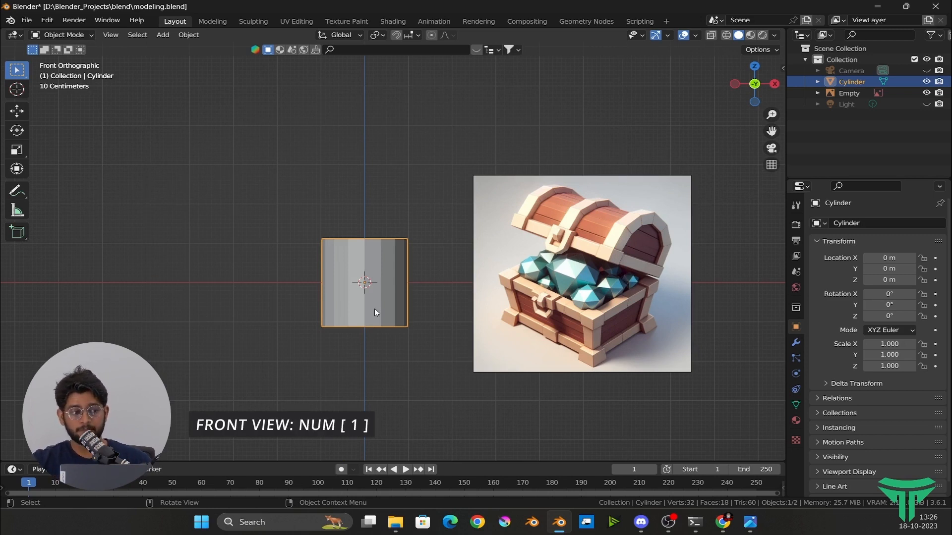
{"action": "key", "text": "KP_3"}
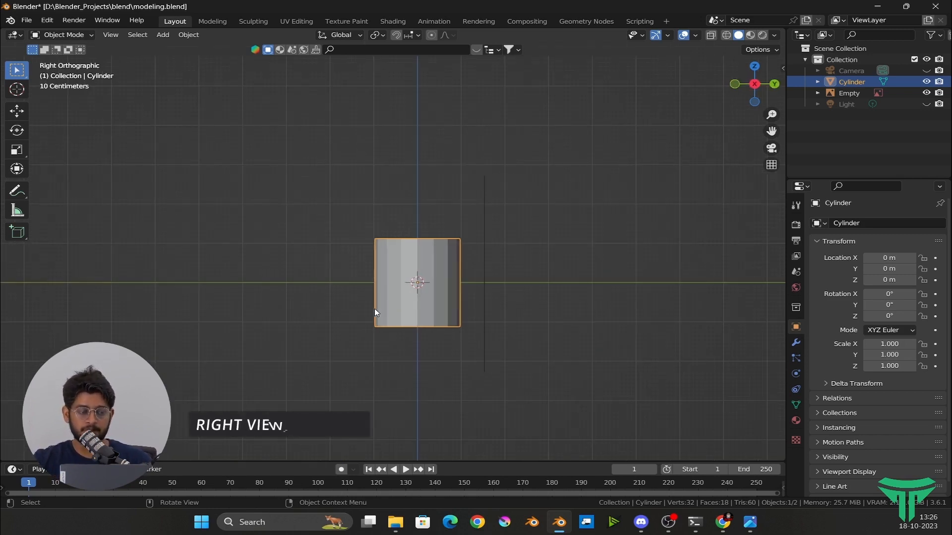
{"action": "key", "text": "ctrl+KP_3"}
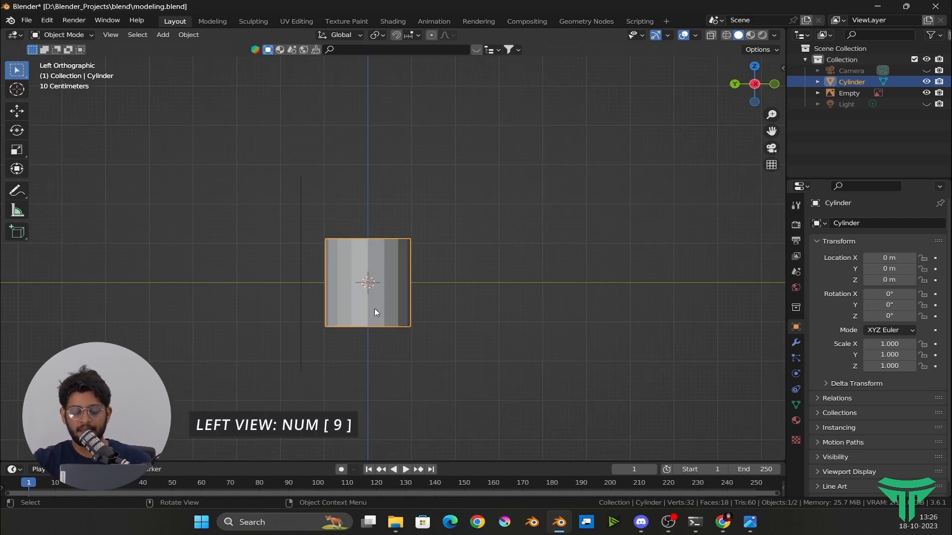
{"action": "key", "text": "KP_7"}
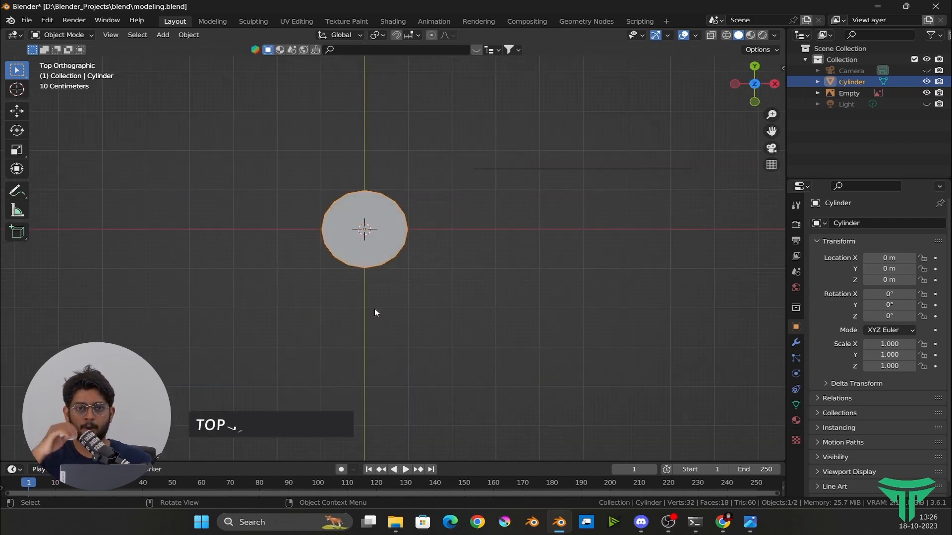
{"action": "key", "text": "KP_3"}
Lay the cylinder on its side by rotating it in front view, and set its Y rotation to 90°.
{"action": "key", "text": "KP_1"}
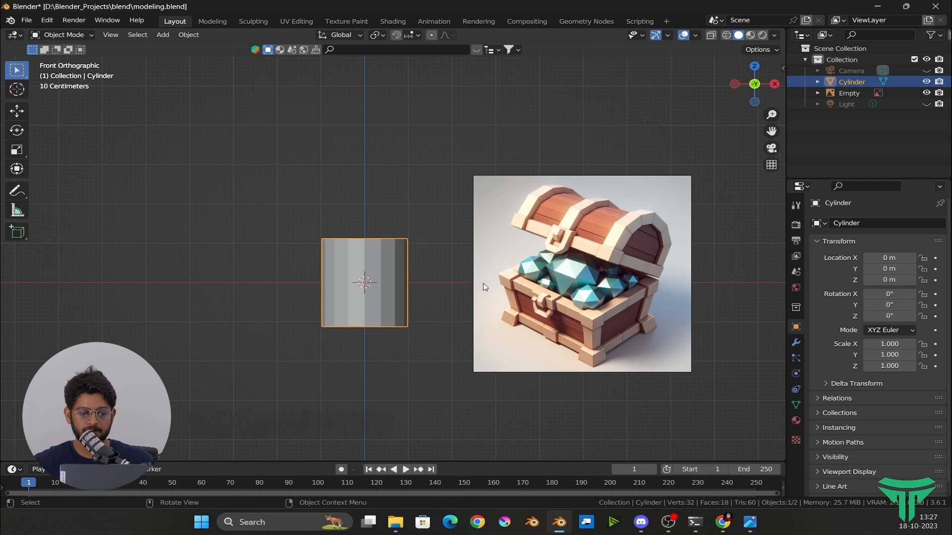
{"action": "key", "text": "r"}
{"action": "key", "text": "Escape"}
{"action": "key", "text": "r"}
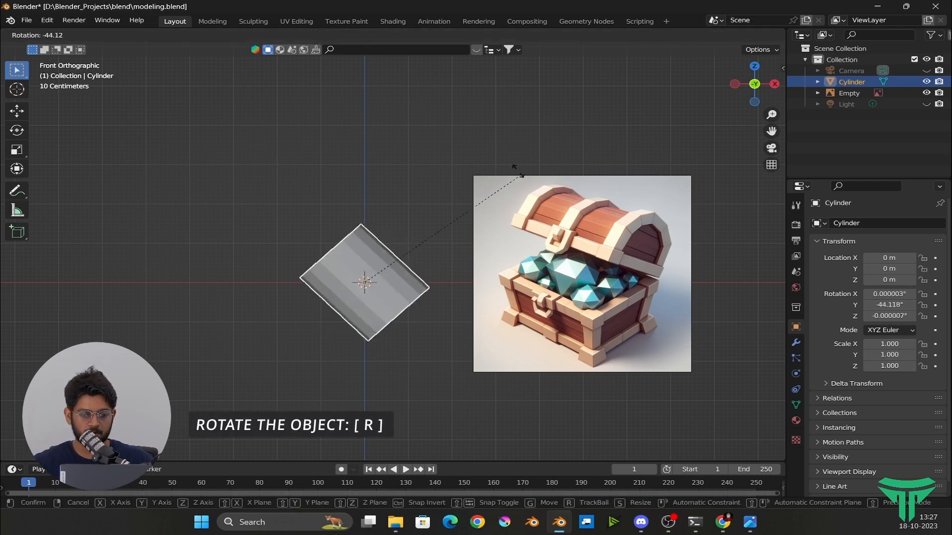
{"action": "left_click", "coordinate": [409, 432]}
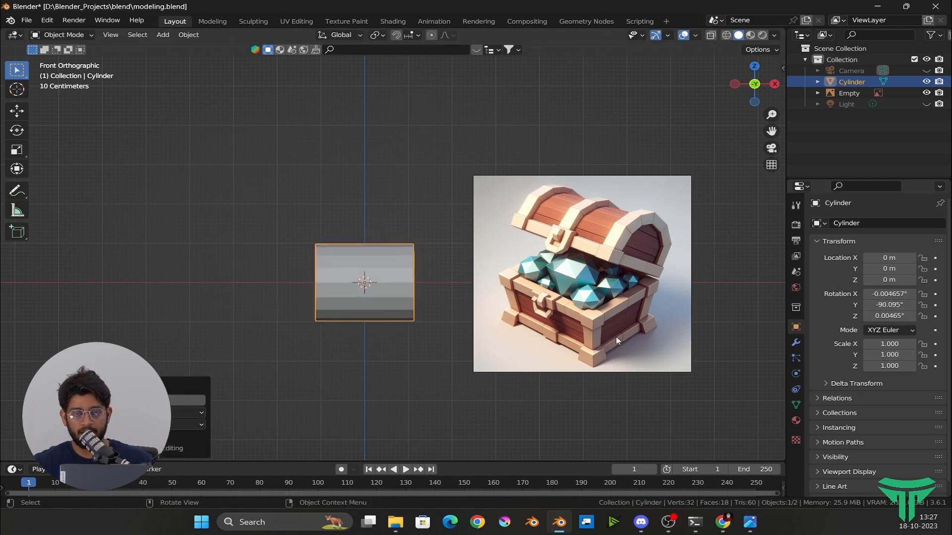
{"action": "left_click", "coordinate": [887, 303]}
{"action": "type", "text": "9"}
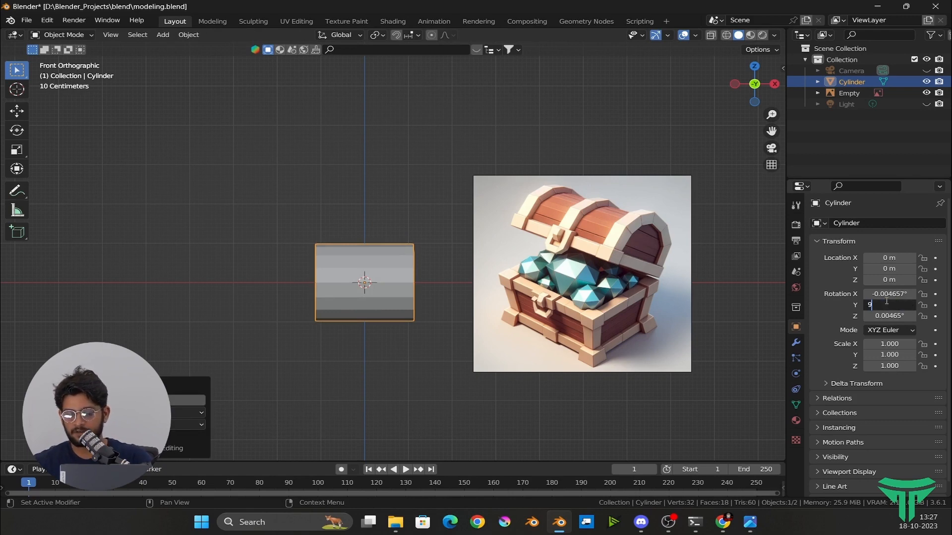
{"action": "type", "text": "0"}
{"action": "key", "text": "Return"}
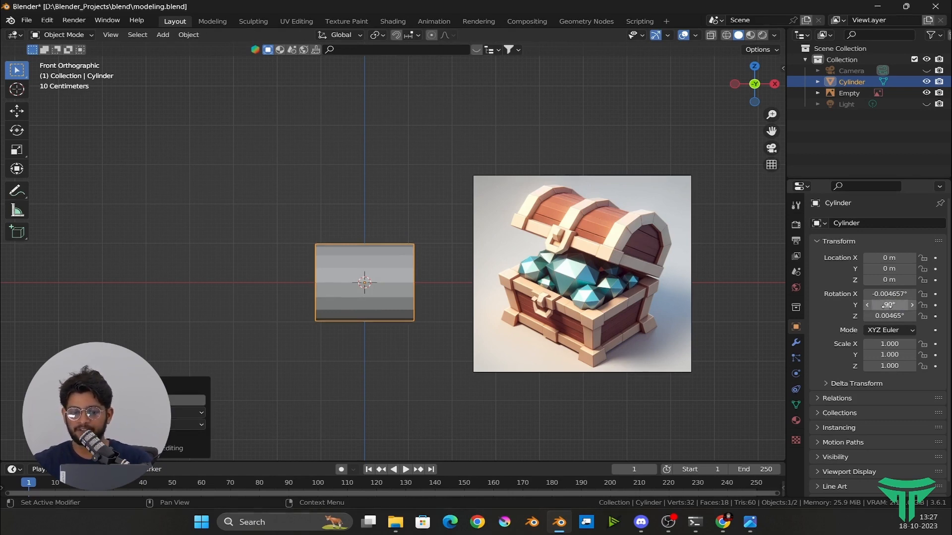
{"action": "middle_click_drag", "start_coordinate": [526, 260], "coordinate": [496, 305]}
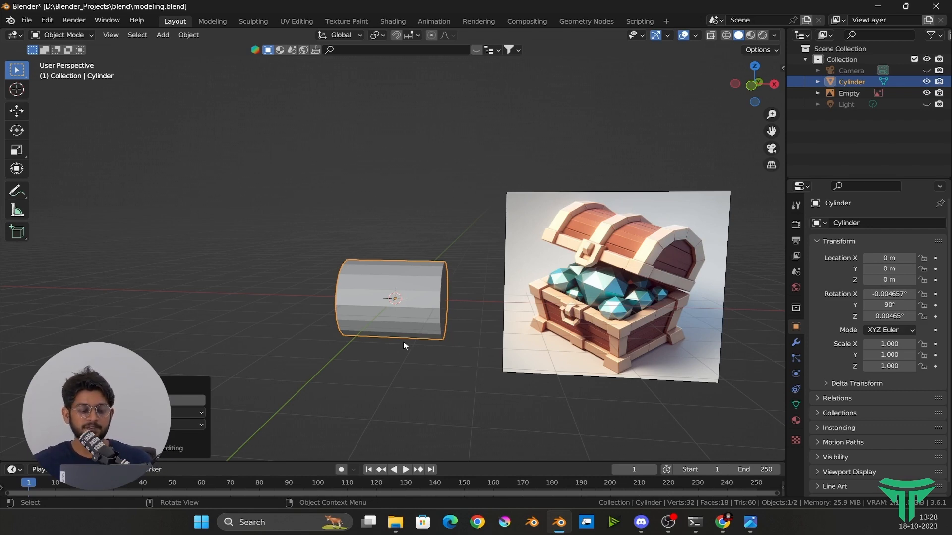
{"action": "key", "text": "Tab"}
{"action": "key", "text": "Tab"}
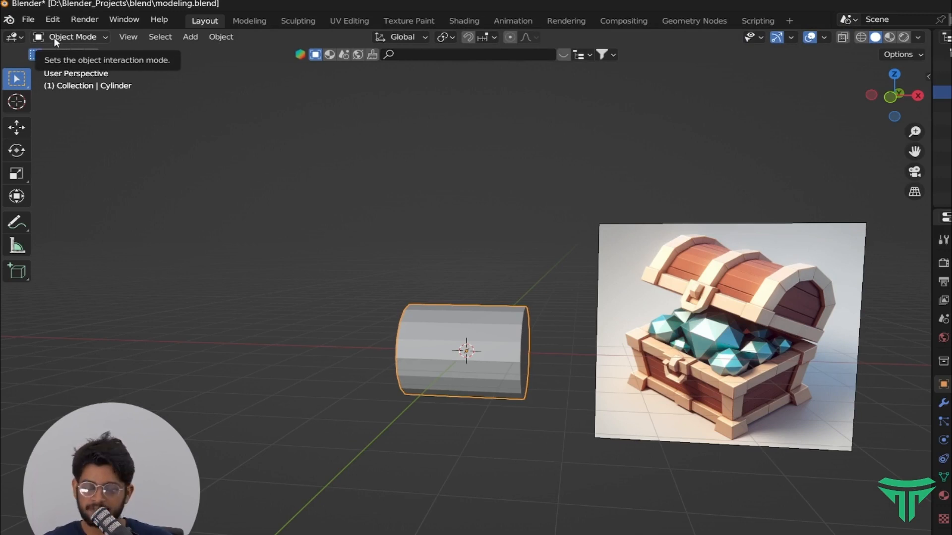
{"action": "left_click", "coordinate": [55, 37]}
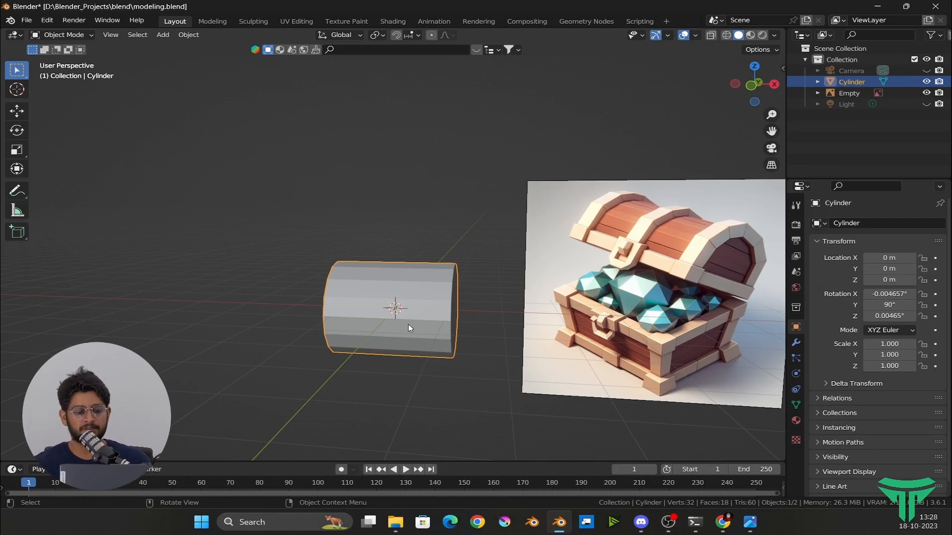
Switch to the right orthographic view and enter Edit Mode on the cylinder.
{"action": "key", "text": "KP_3"}
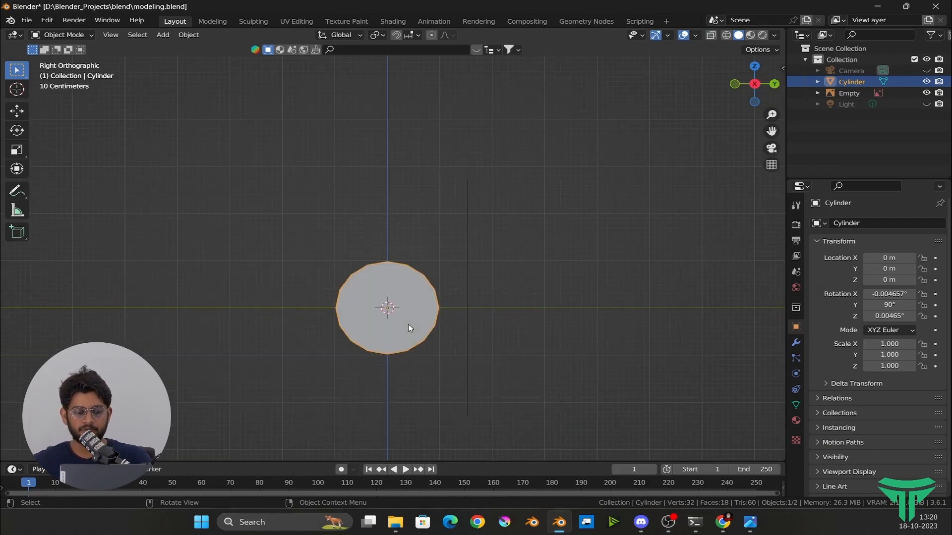
{"action": "scroll", "coordinate": [408, 328], "scroll_direction": "up", "scroll_amount": 2}
{"action": "key", "text": "Tab"}
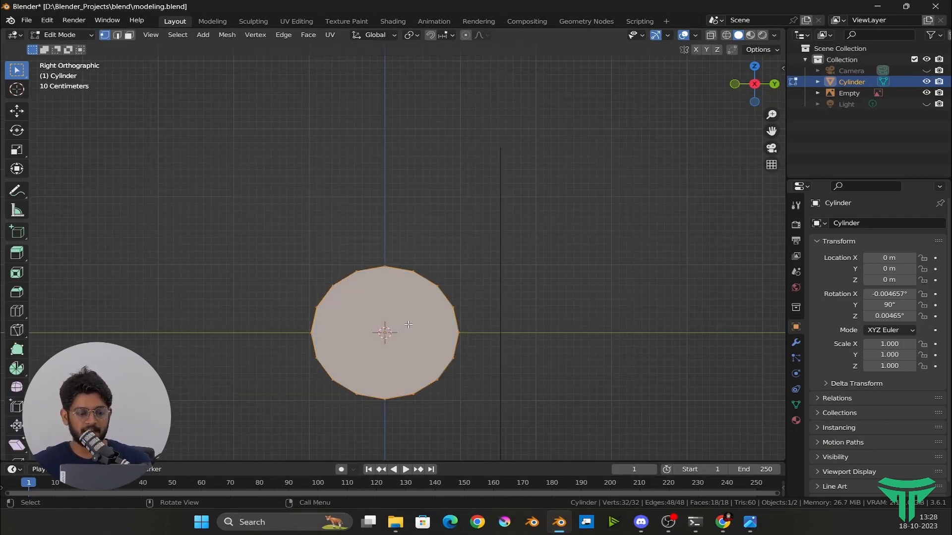
Try deleting a single vertex from the rim of the cylinder's end cap.
{"action": "left_click", "coordinate": [272, 377]}
{"action": "middle_click_drag", "start_coordinate": [302, 263], "coordinate": [463, 273]}
{"action": "key", "text": "g"}
{"action": "key", "text": "Escape"}
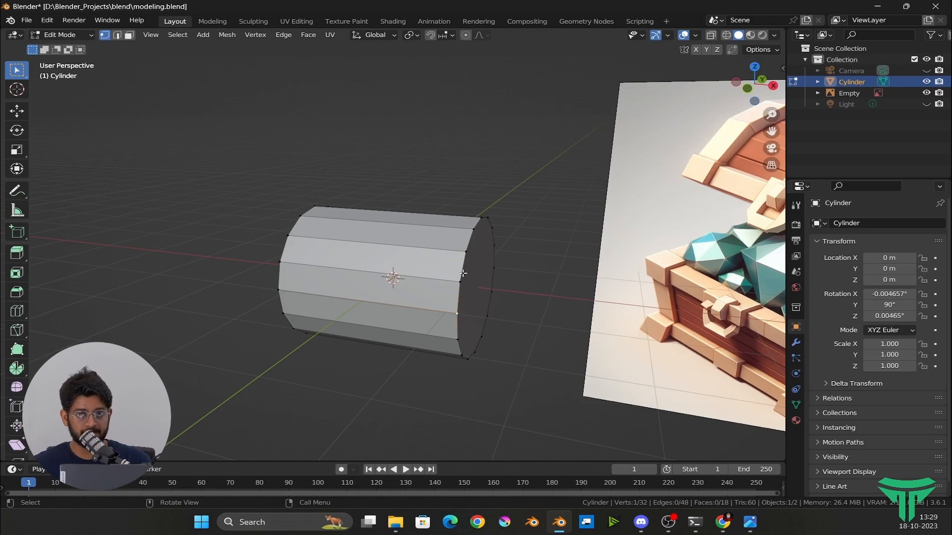
{"action": "key", "text": "x"}
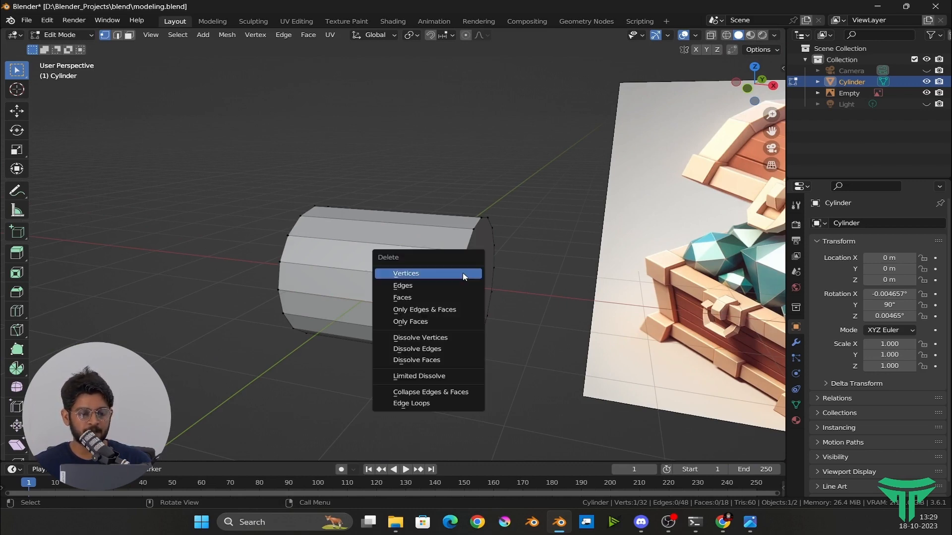
{"action": "key", "text": "Escape"}
{"action": "middle_click_drag", "start_coordinate": [454, 329], "coordinate": [421, 308]}
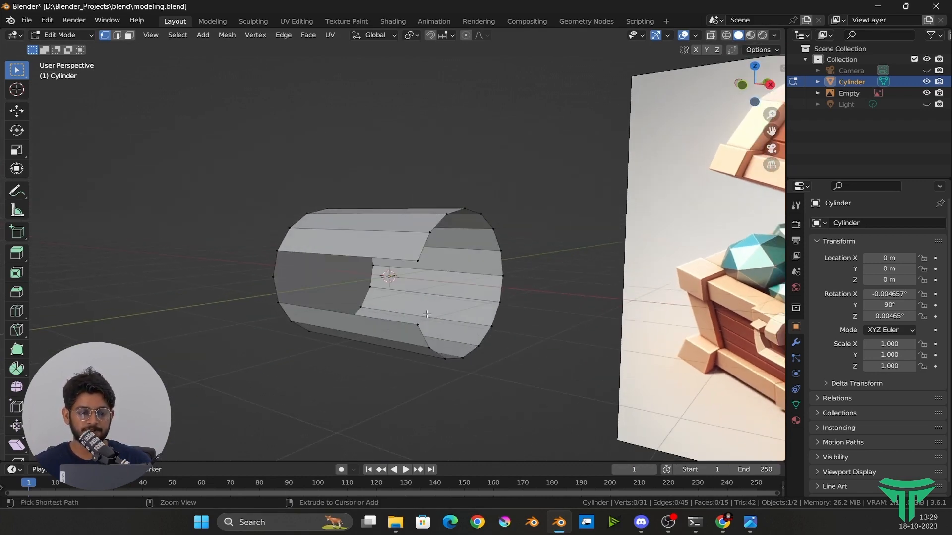
Try box-selecting the cylinder's lower vertices in right view with X-ray off, and check the selection from an angle.
{"action": "key", "text": "KP_3"}
{"action": "scroll", "coordinate": [392, 301], "scroll_direction": "up", "scroll_amount": 2}
{"action": "left_click", "coordinate": [304, 329]}
{"action": "left_click_drag", "start_coordinate": [266, 361], "coordinate": [461, 278]}
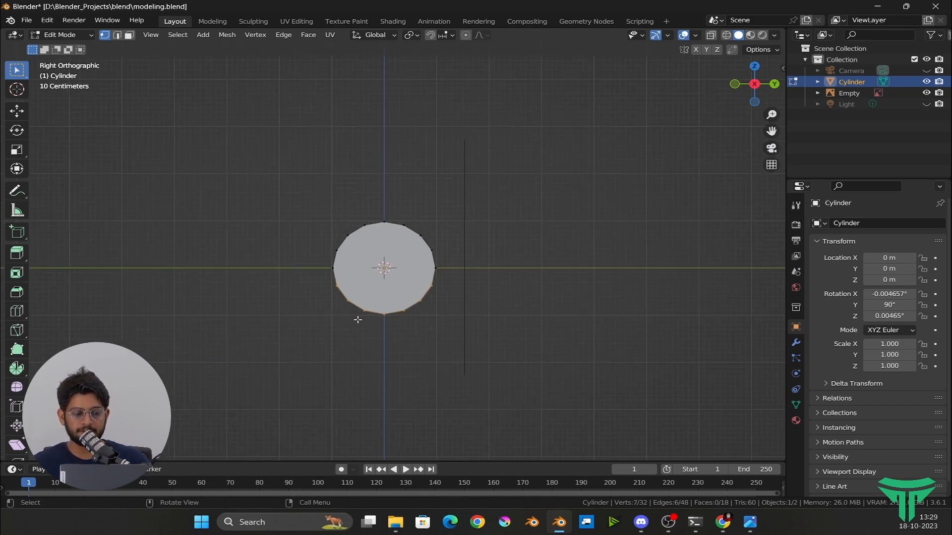
{"action": "middle_click_drag", "start_coordinate": [357, 318], "coordinate": [570, 297]}
{"action": "scroll", "coordinate": [602, 261], "scroll_direction": "down", "scroll_amount": 3}
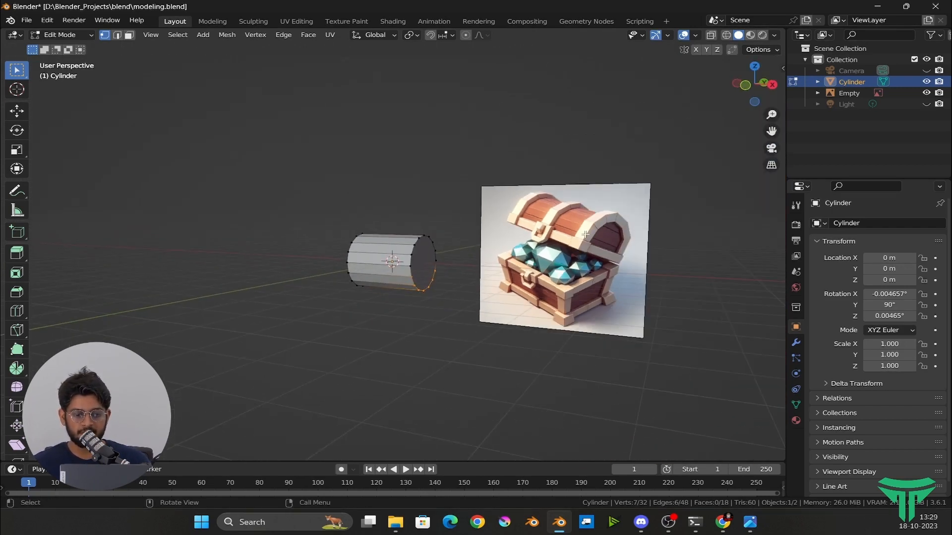
{"action": "scroll", "coordinate": [463, 391], "scroll_direction": "up", "scroll_amount": 3}
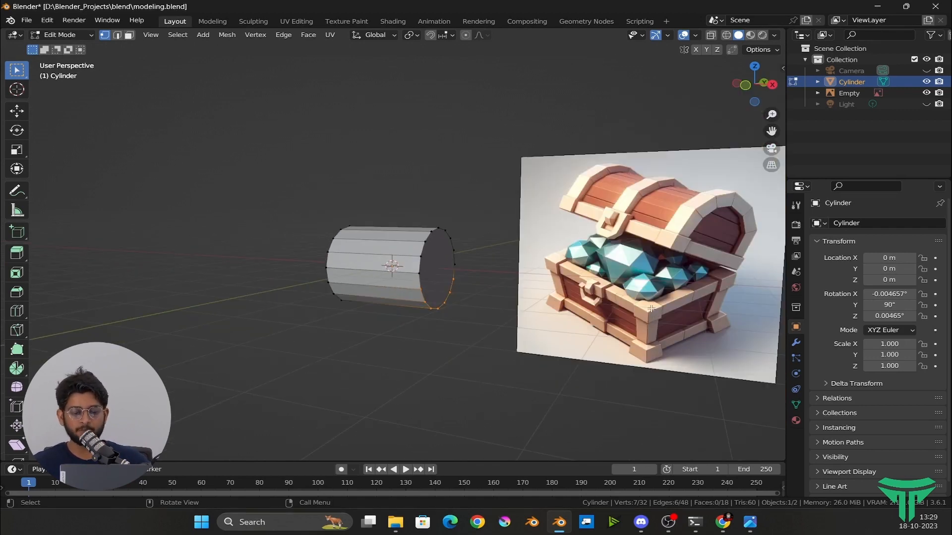
{"action": "key", "text": "KP_3"}
{"action": "left_click_drag", "start_coordinate": [246, 347], "coordinate": [554, 254]}
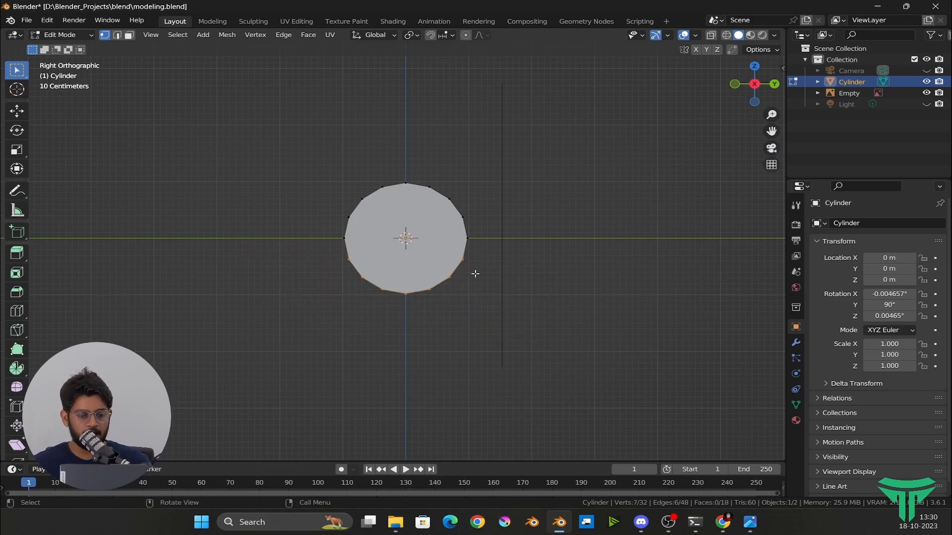
{"action": "middle_click_drag", "start_coordinate": [475, 278], "coordinate": [422, 295]}
Delete the cylinder's lower-half vertices on both ends, box-selecting them in right view with X-ray on, and return to Object Mode.
{"action": "key", "text": "KP_3"}
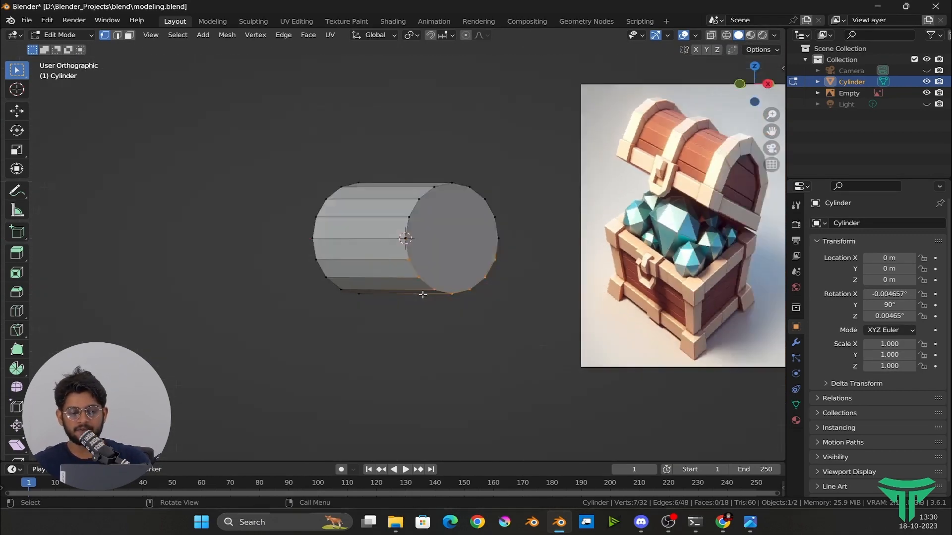
{"action": "key", "text": "alt+a"}
{"action": "key", "text": "b"}
{"action": "left_click_drag", "start_coordinate": [302, 368], "coordinate": [531, 255]}
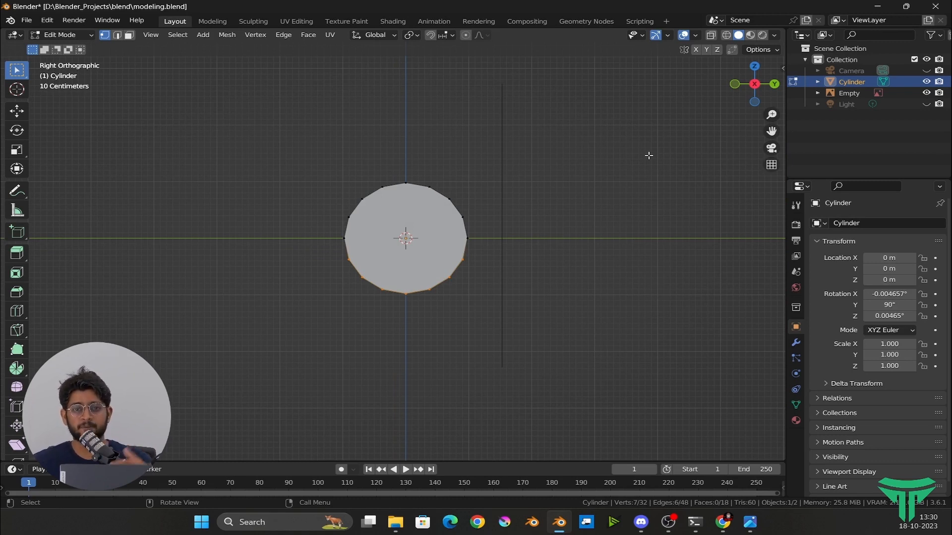
{"action": "left_click", "coordinate": [712, 36]}
{"action": "left_click_drag", "start_coordinate": [306, 355], "coordinate": [514, 248]}
{"action": "middle_click_drag", "start_coordinate": [382, 297], "coordinate": [448, 306]}
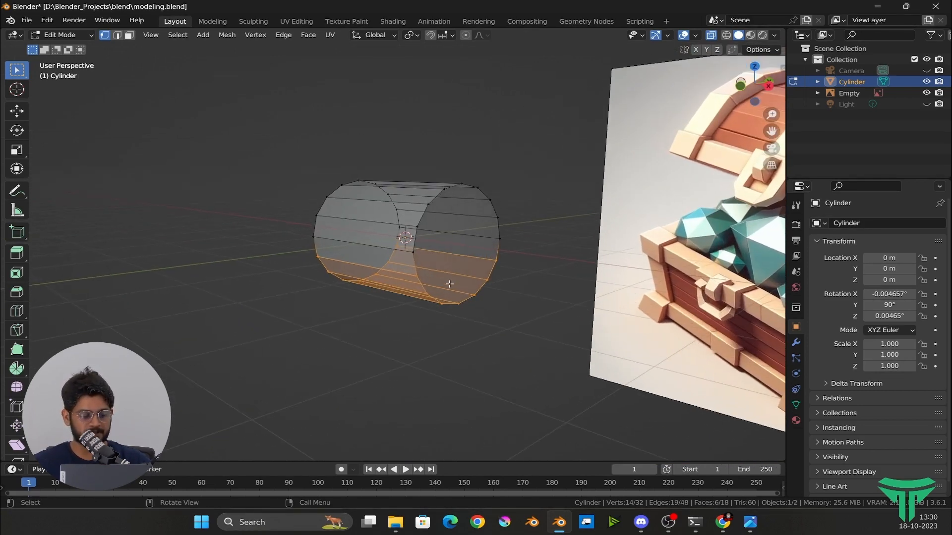
{"action": "key", "text": "x"}
{"action": "left_click", "coordinate": [451, 288]}
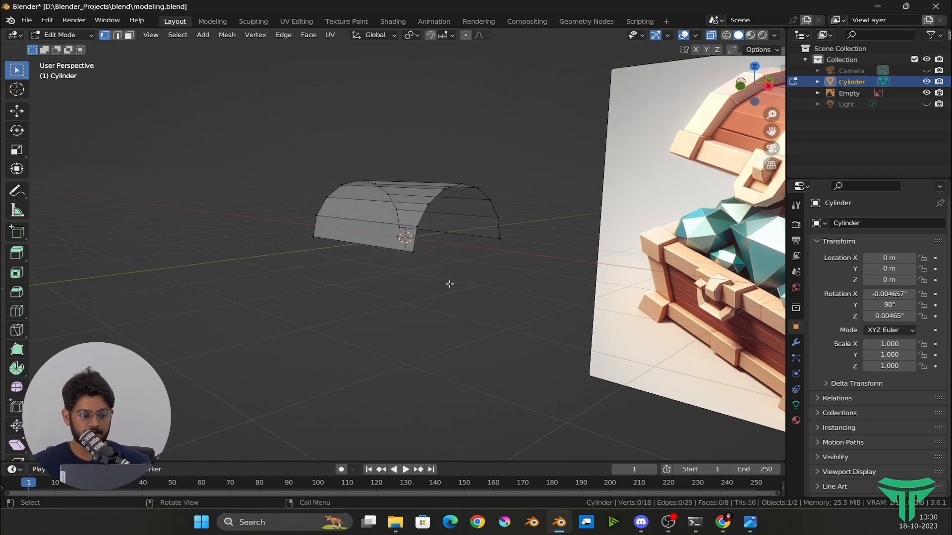
{"action": "key", "text": "Tab"}
Compare the half-cylinder with the chest lid in the reference image.
{"action": "middle_click_drag", "start_coordinate": [450, 283], "coordinate": [543, 198]}
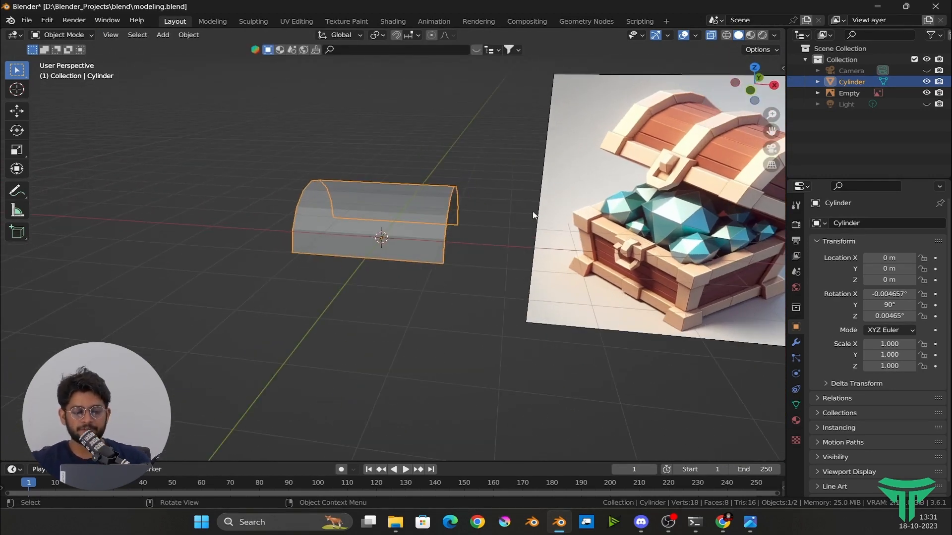
{"action": "scroll", "coordinate": [478, 215], "scroll_direction": "up", "scroll_amount": 1}
{"action": "scroll", "coordinate": [478, 214], "scroll_direction": "down", "scroll_amount": 2}
{"action": "left_click", "coordinate": [398, 263]}
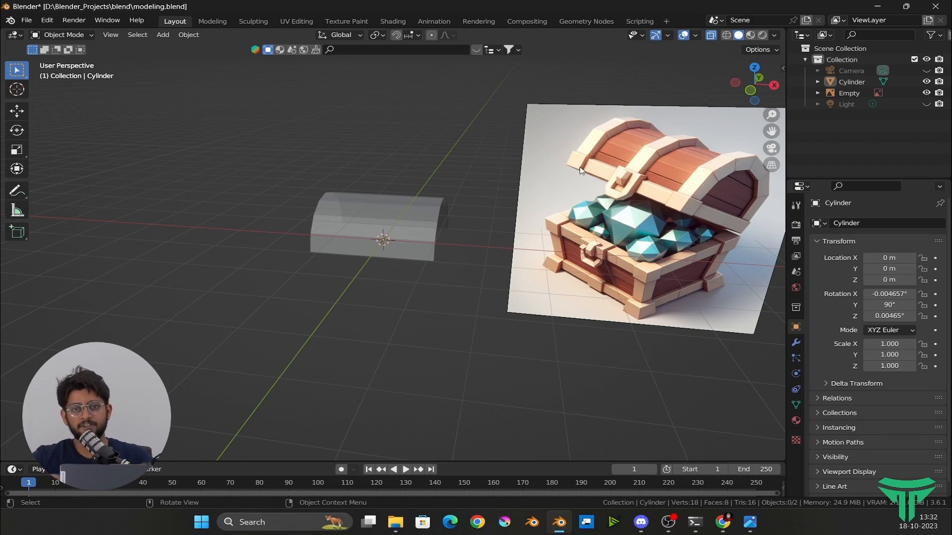
{"action": "scroll", "coordinate": [418, 237], "scroll_direction": "up", "scroll_amount": 3}
{"action": "scroll", "coordinate": [419, 237], "scroll_direction": "down", "scroll_amount": 2}
{"action": "left_click", "coordinate": [419, 237]}
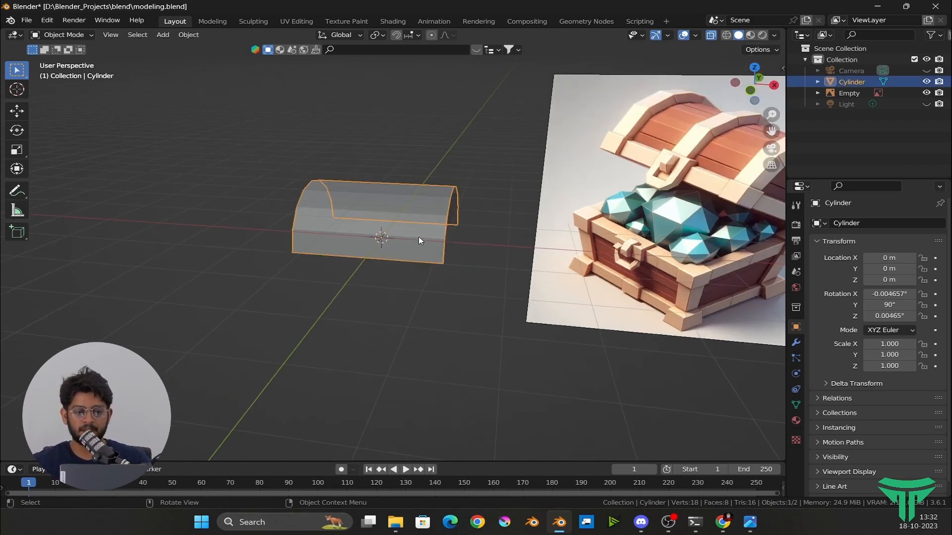
Turn off X-ray and enter Edit Mode on the half-cylinder lid.
{"action": "left_click", "coordinate": [712, 36]}
{"action": "key", "text": "Tab"}
{"action": "middle_click_drag", "start_coordinate": [428, 190], "coordinate": [434, 266]}
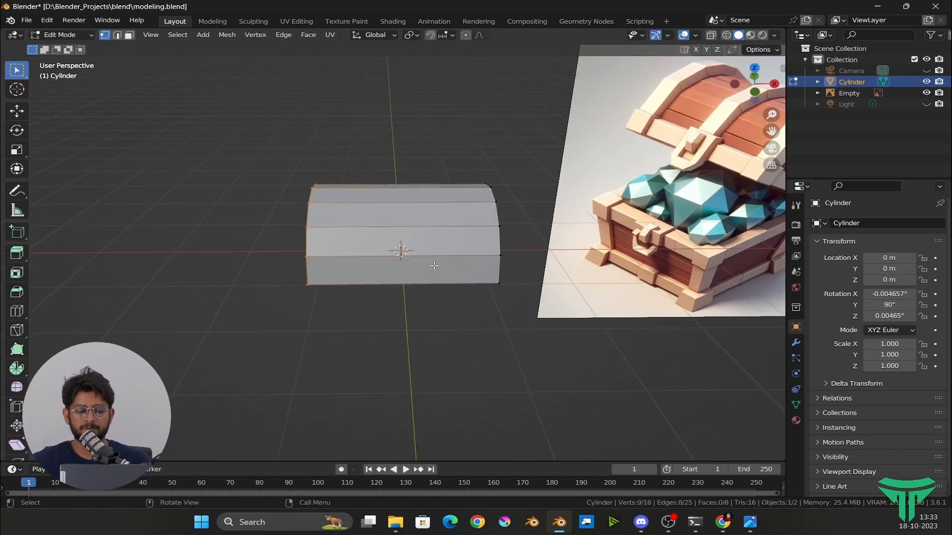
Add a single centred loop cut around the half-cylinder lid, splitting its length into two equal halves.
{"action": "scroll", "coordinate": [433, 266], "scroll_direction": "up", "scroll_amount": 1}
{"action": "scroll", "coordinate": [434, 266], "scroll_direction": "down", "scroll_amount": 1}
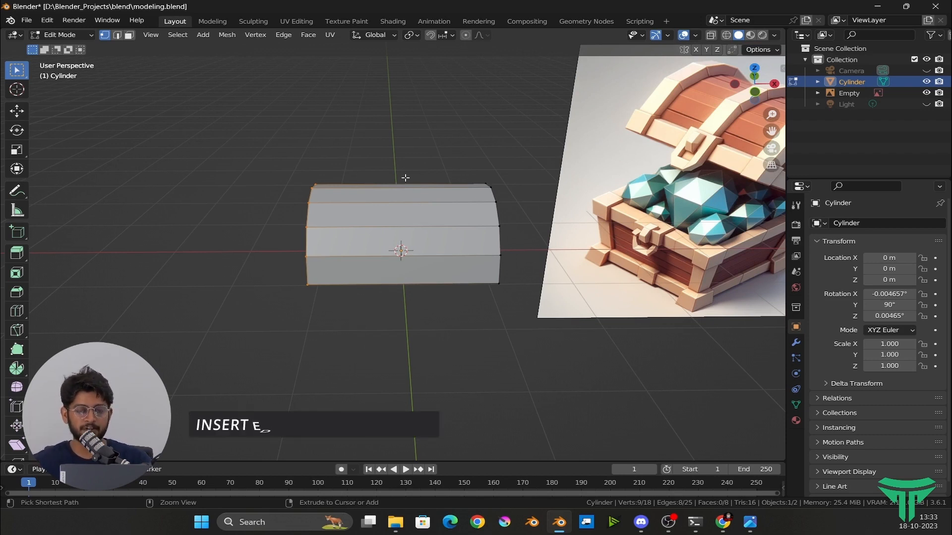
{"action": "key", "text": "ctrl+r"}
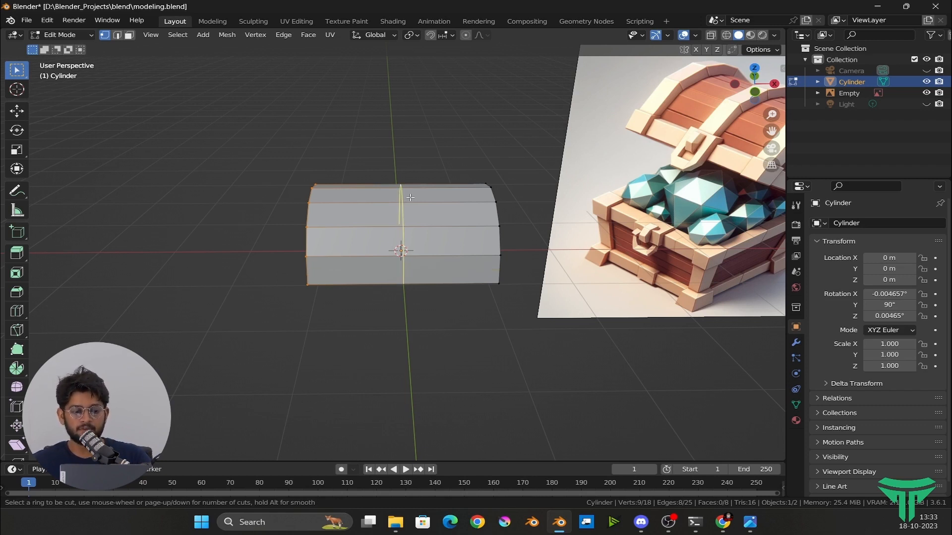
{"action": "scroll", "coordinate": [410, 197], "scroll_direction": "up", "scroll_amount": 2}
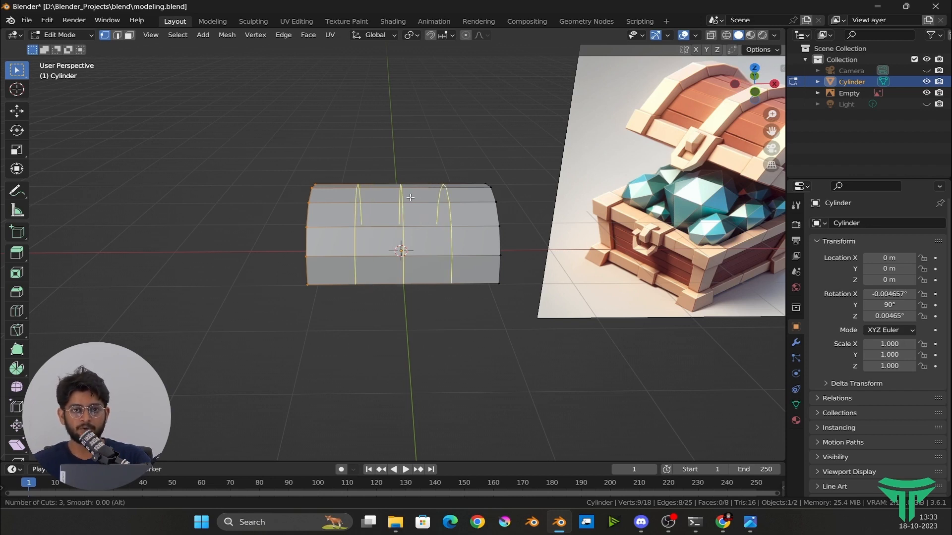
{"action": "scroll", "coordinate": [411, 198], "scroll_direction": "down", "scroll_amount": 2}
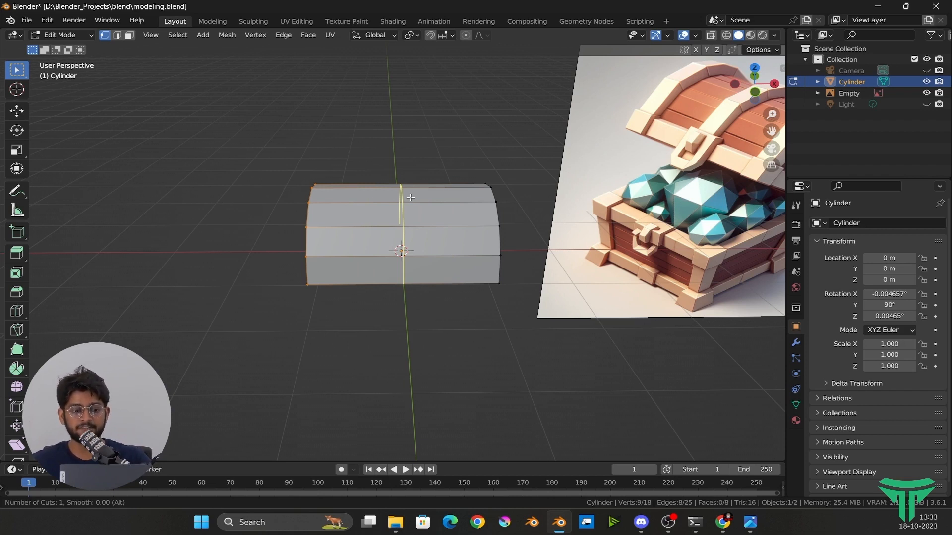
{"action": "scroll", "coordinate": [410, 197], "scroll_direction": "up", "scroll_amount": 1}
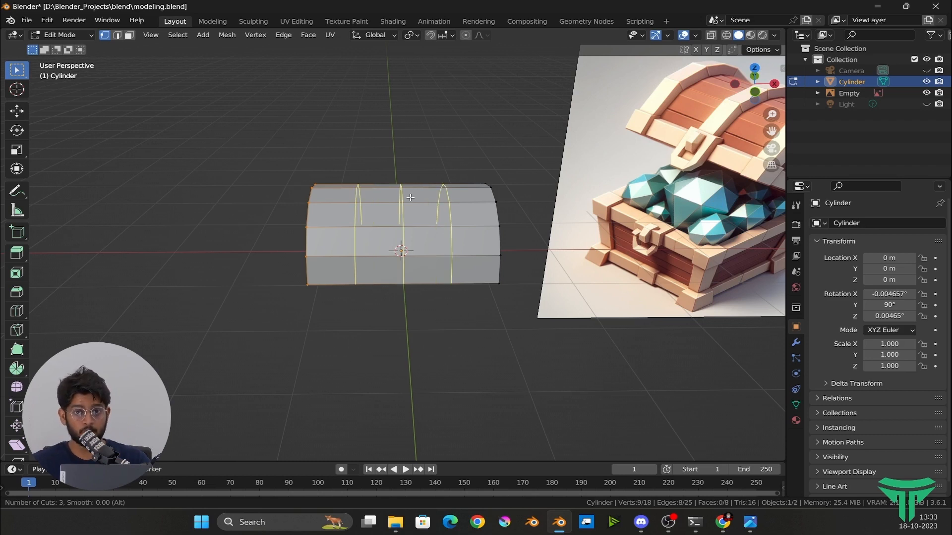
{"action": "scroll", "coordinate": [411, 197], "scroll_direction": "down", "scroll_amount": 1}
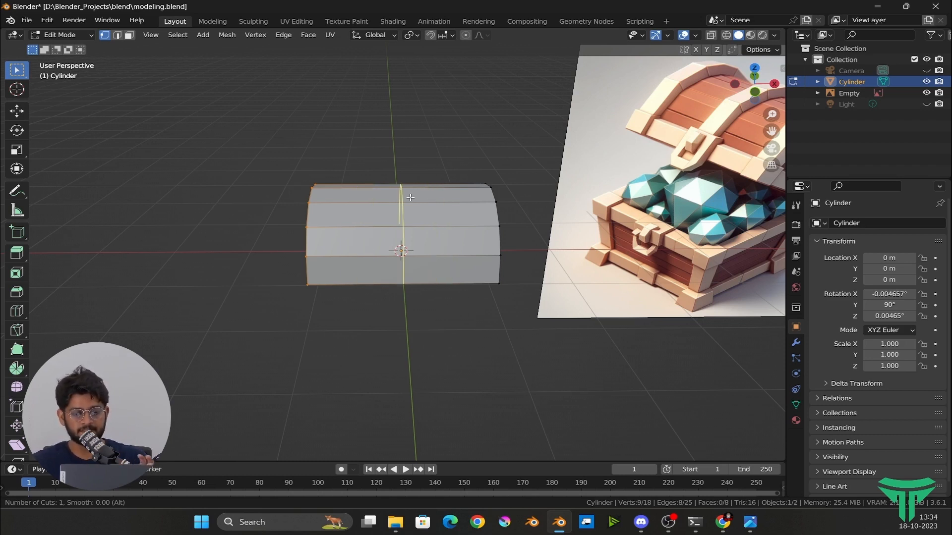
{"action": "left_click", "coordinate": [411, 198]}
{"action": "right_click", "coordinate": [411, 197]}
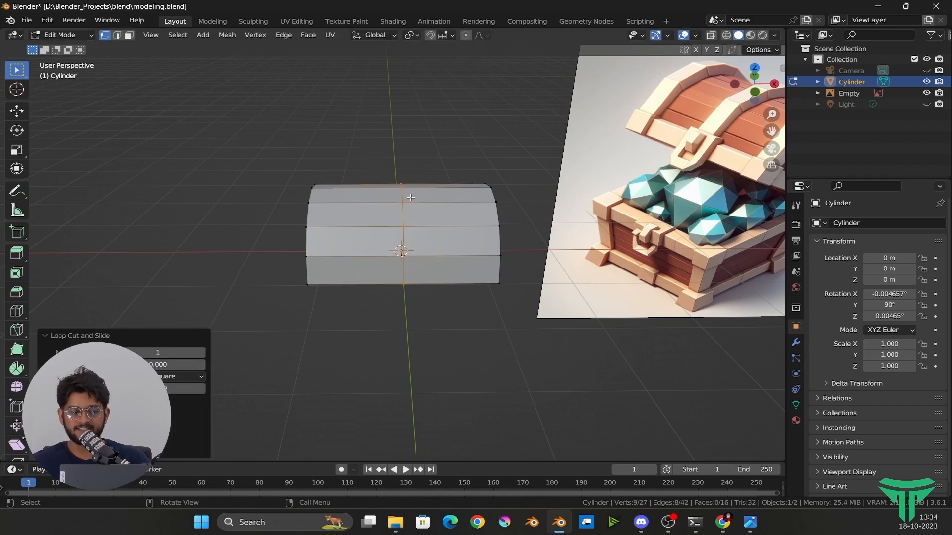
Delete the end vertices on the lid's negative X side so only the positive X half is left, and return to Object Mode.
{"action": "mouse_move", "coordinate": [411, 197]}
{"action": "middle_mouse_down"}
{"action": "mouse_move", "coordinate": [386, 208]}
{"action": "mouse_move", "coordinate": [650, 191]}
{"action": "mouse_move", "coordinate": [400, 212]}
{"action": "middle_mouse_up"}
{"action": "scroll", "coordinate": [402, 259], "scroll_direction": "up", "scroll_amount": 2}
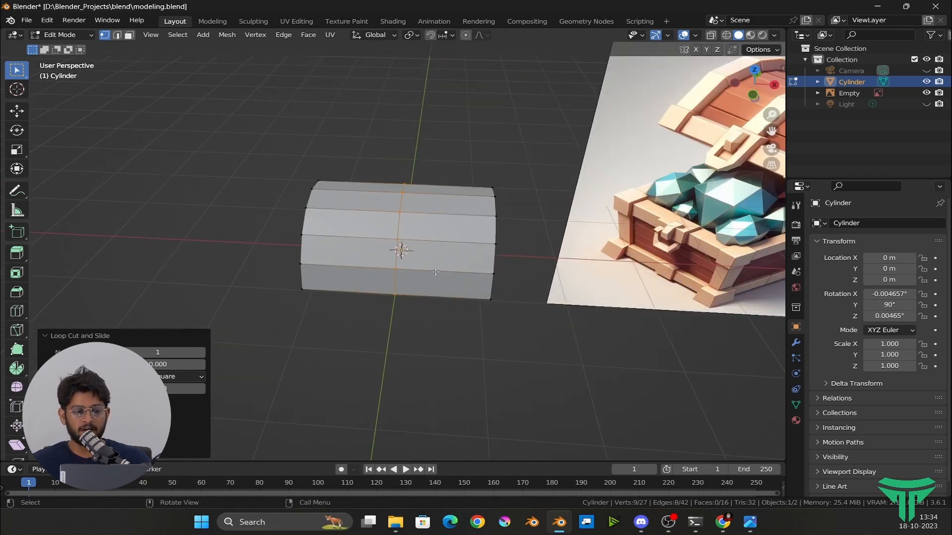
{"action": "scroll", "coordinate": [372, 261], "scroll_direction": "down", "scroll_amount": 2}
{"action": "left_click_drag", "start_coordinate": [244, 139], "coordinate": [338, 340]}
{"action": "middle_click_drag", "start_coordinate": [347, 332], "coordinate": [203, 191]}
{"action": "left_click_drag", "start_coordinate": [203, 192], "coordinate": [369, 348]}
{"action": "key", "text": "x"}
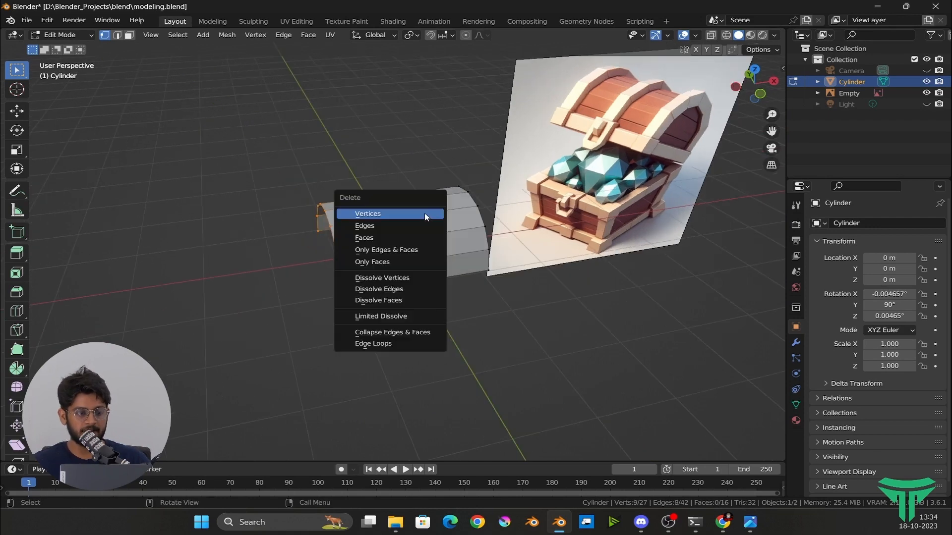
{"action": "left_click", "coordinate": [425, 217]}
{"action": "middle_click_drag", "start_coordinate": [425, 217], "coordinate": [427, 196]}
{"action": "key", "text": "Tab"}
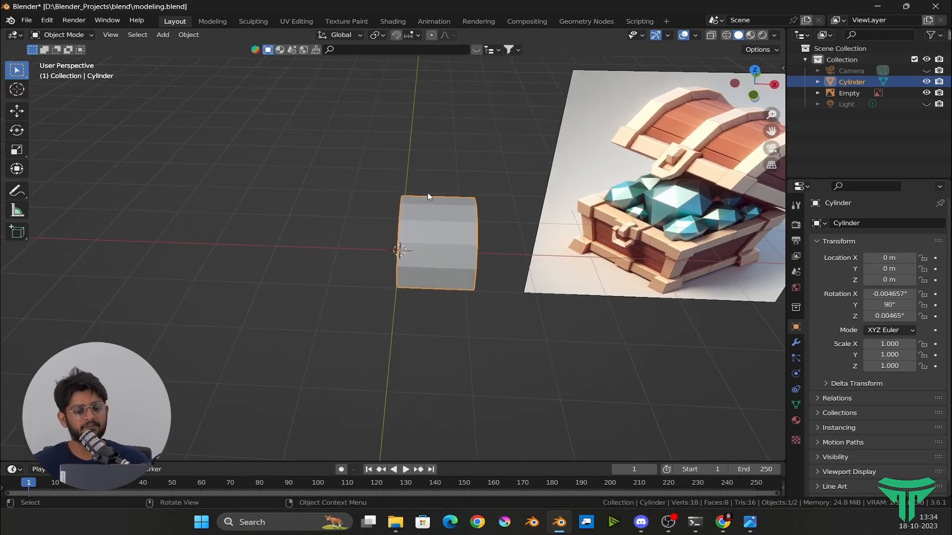
{"action": "key", "text": "Tab"}
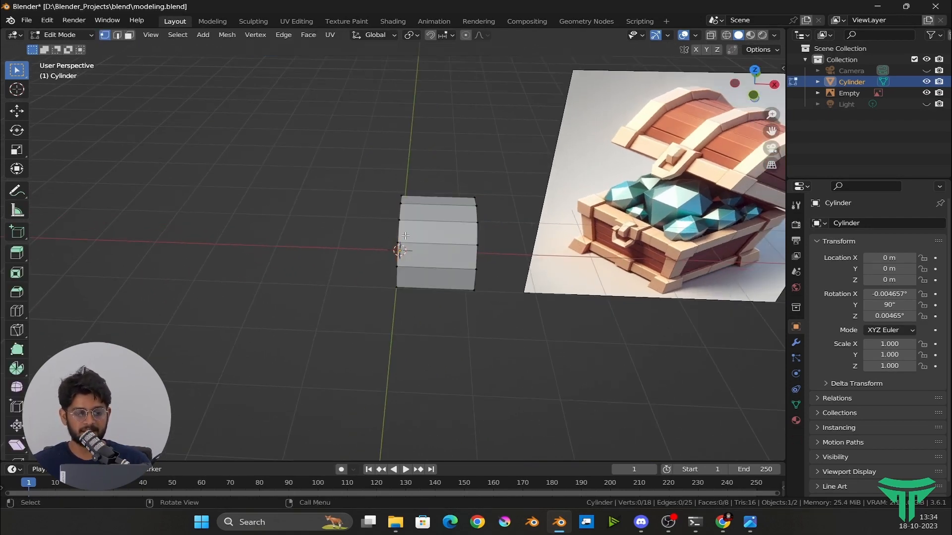
{"action": "middle_click_drag", "start_coordinate": [375, 290], "coordinate": [430, 260]}
{"action": "key", "text": "Tab"}
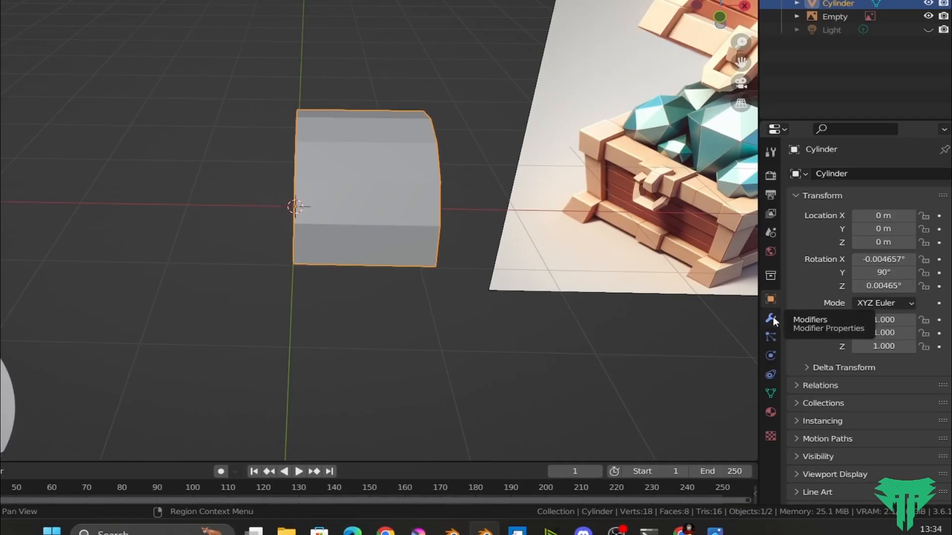
Add a Mirror modifier to the half lid and change its mirror axis from X to Z.
{"action": "left_click", "coordinate": [772, 319]}
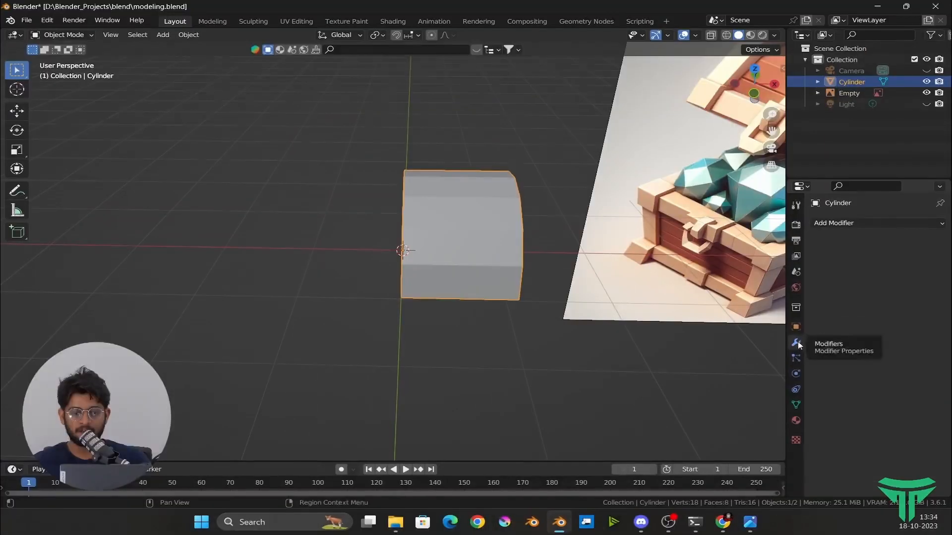
{"action": "left_click", "coordinate": [838, 172]}
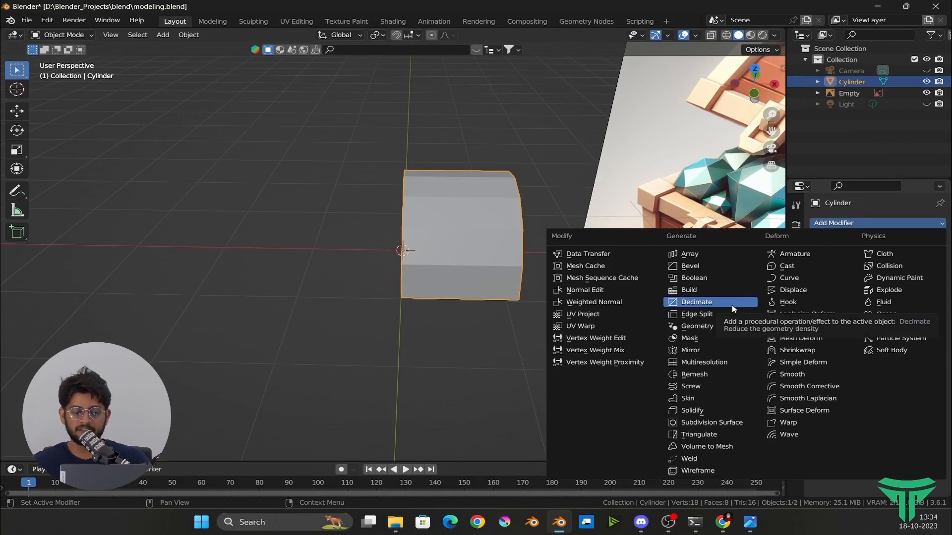
{"action": "left_click", "coordinate": [694, 350]}
{"action": "middle_click_drag", "start_coordinate": [478, 339], "coordinate": [434, 291]}
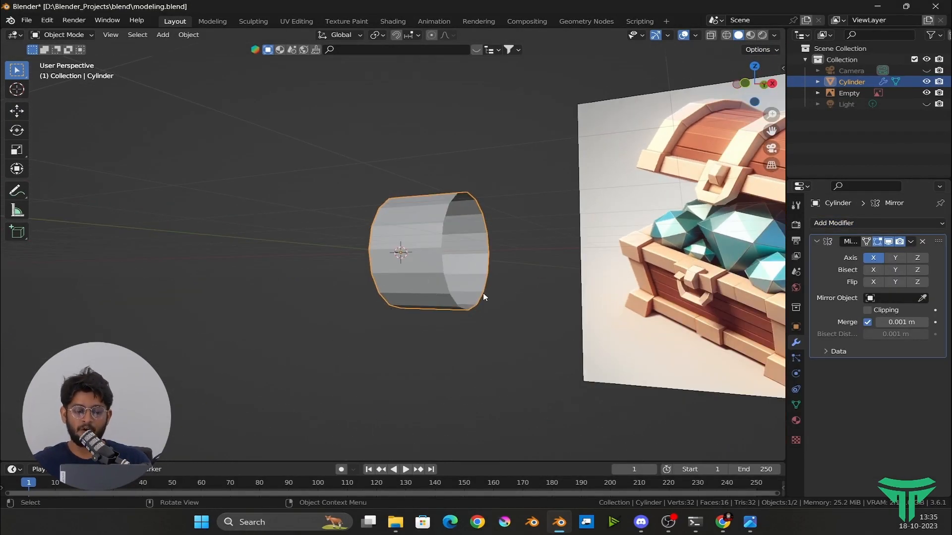
{"action": "left_click", "coordinate": [872, 258]}
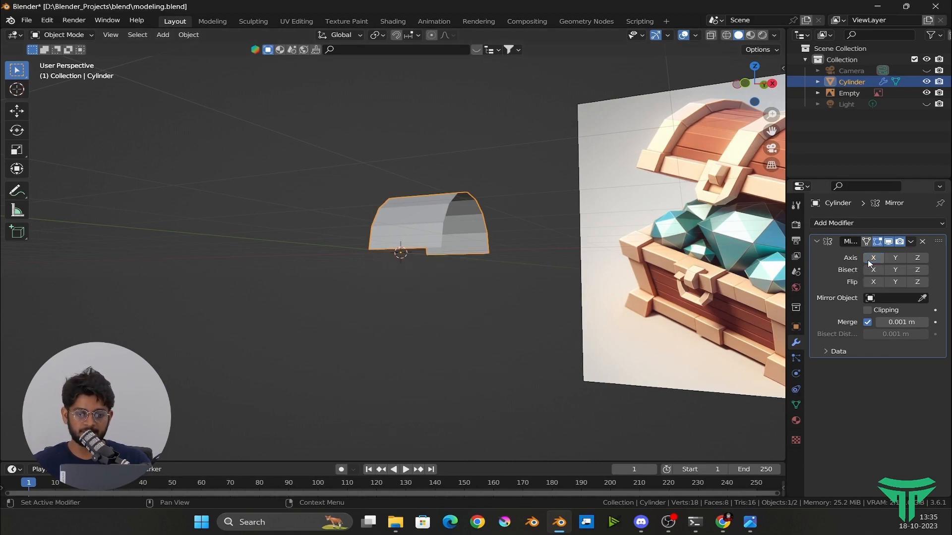
{"action": "middle_click_drag", "start_coordinate": [546, 278], "coordinate": [509, 280]}
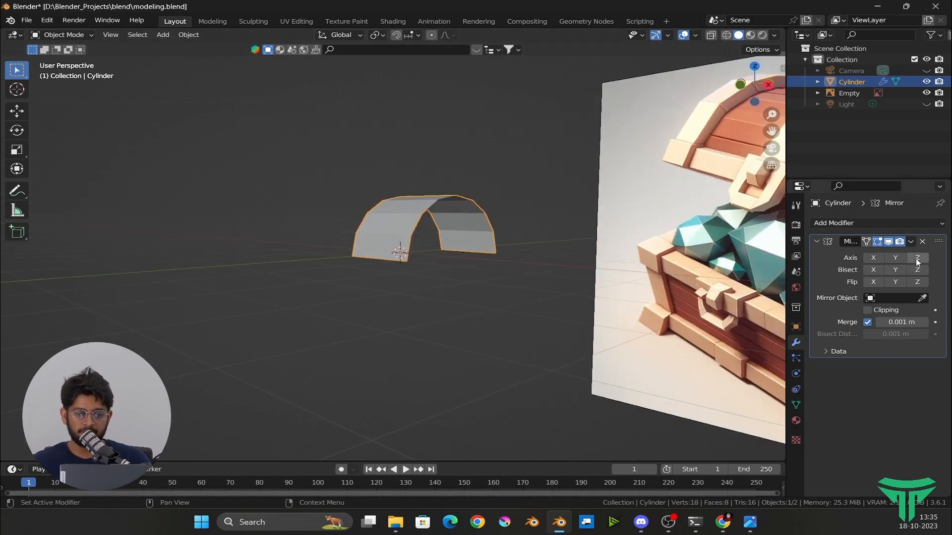
{"action": "left_click", "coordinate": [916, 258]}
{"action": "middle_click_drag", "start_coordinate": [355, 253], "coordinate": [450, 206]}
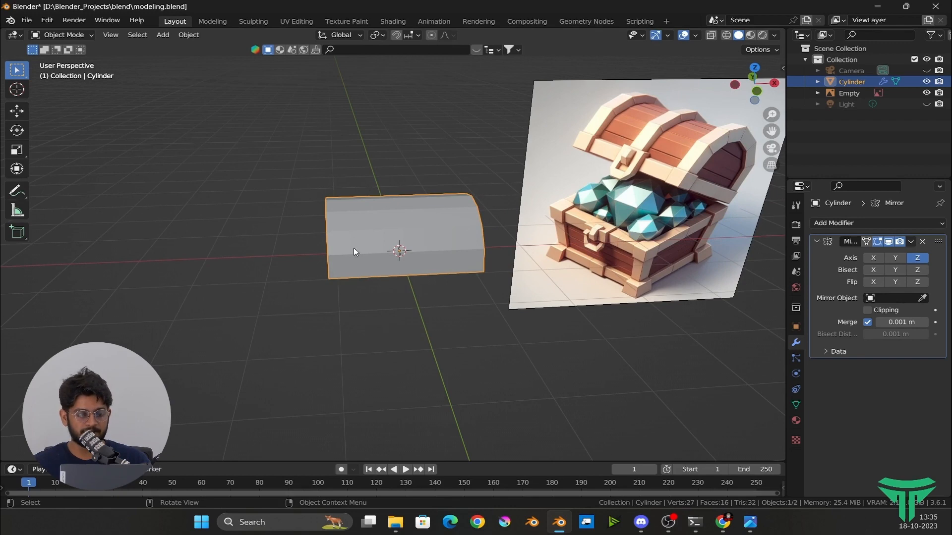
Try moving a vertex on the lid's open end in Edit Mode to test the mirroring, cancel each move, and return to Object Mode.
{"action": "middle_click_drag", "start_coordinate": [527, 262], "coordinate": [491, 256]}
{"action": "scroll", "coordinate": [506, 268], "scroll_direction": "up", "scroll_amount": 3}
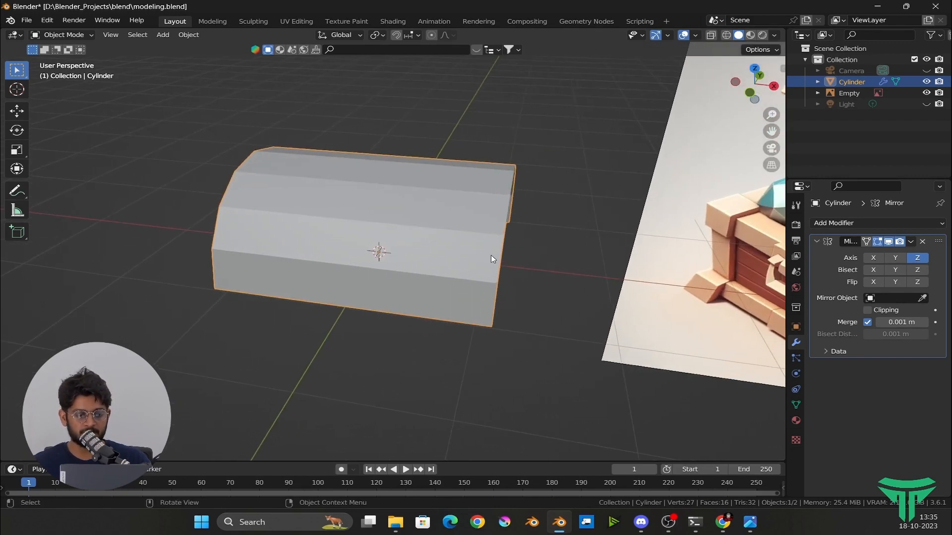
{"action": "key", "text": "Tab"}
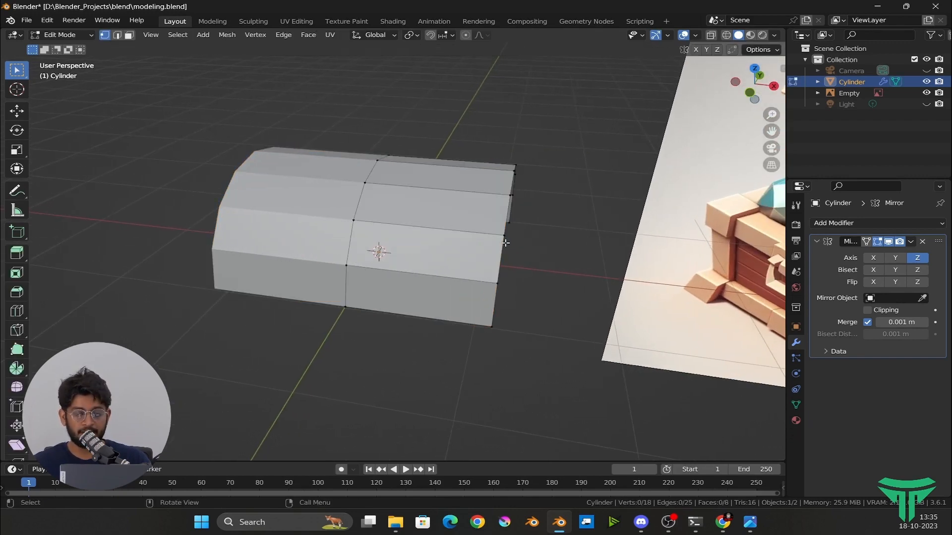
{"action": "key", "text": "Tab"}
{"action": "key", "text": "Tab"}
{"action": "middle_click_drag", "start_coordinate": [531, 266], "coordinate": [459, 253]}
{"action": "key", "text": "g"}
{"action": "right_click", "coordinate": [520, 233]}
{"action": "key", "text": "g"}
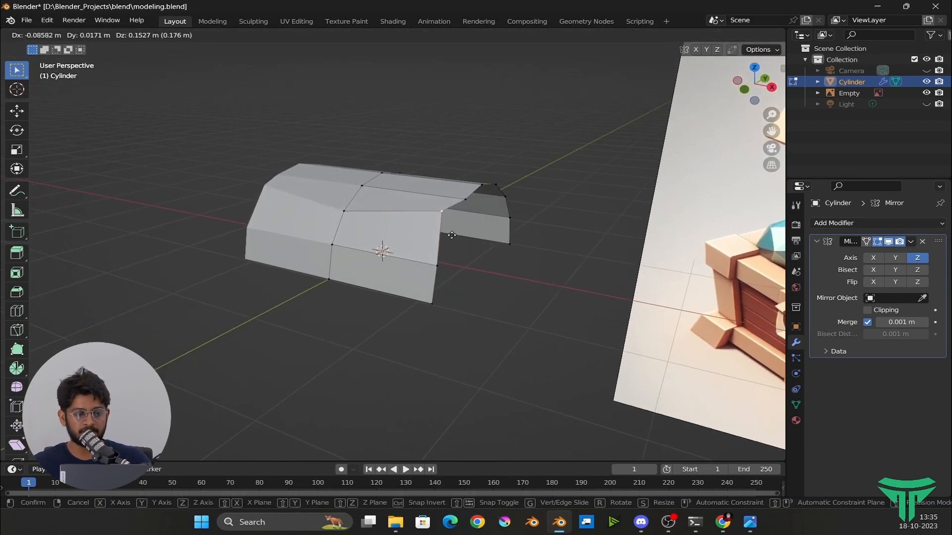
{"action": "right_click", "coordinate": [454, 234]}
{"action": "key", "text": "g"}
{"action": "right_click", "coordinate": [458, 226]}
{"action": "middle_click_drag", "start_coordinate": [507, 270], "coordinate": [478, 283]}
{"action": "scroll", "coordinate": [477, 284], "scroll_direction": "up", "scroll_amount": 2}
{"action": "scroll", "coordinate": [503, 277], "scroll_direction": "down", "scroll_amount": 3}
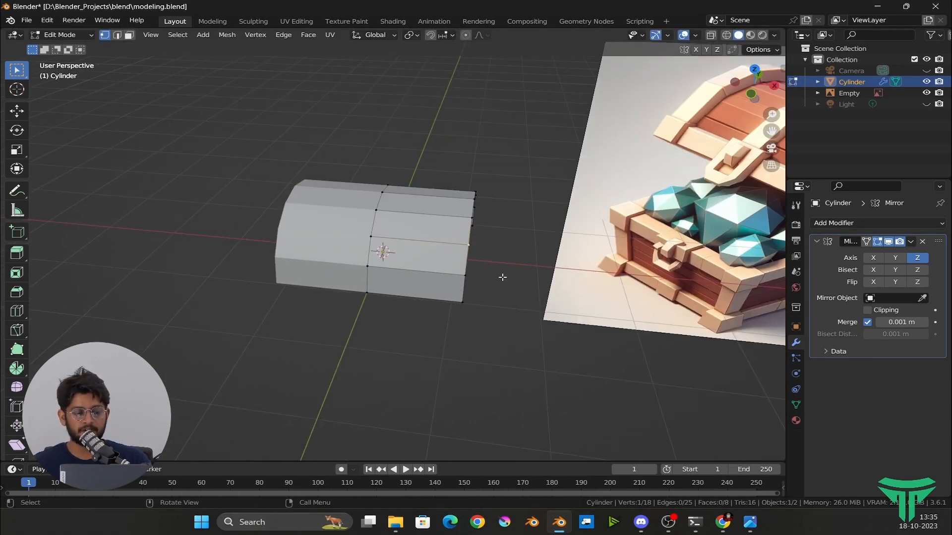
{"action": "key", "text": "Tab"}
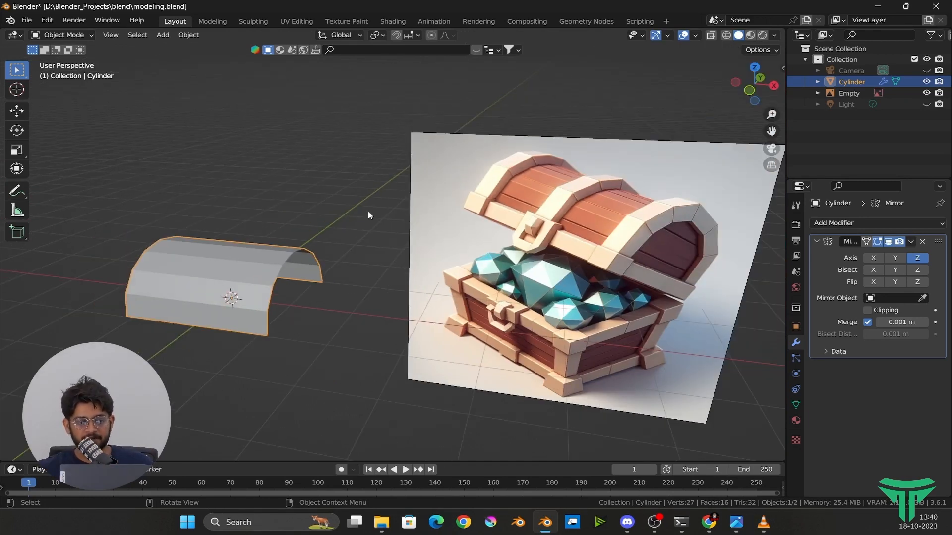
Enter Edit Mode on the lid, try the vertex and face selection modes, and set the selection mode to edges.
{"action": "scroll", "coordinate": [207, 333], "scroll_direction": "up", "scroll_amount": 3}
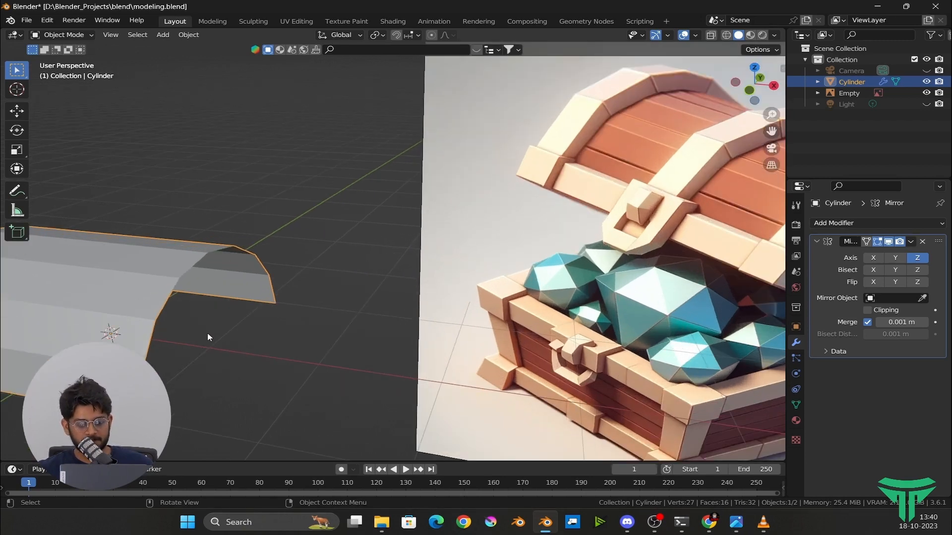
{"action": "scroll", "coordinate": [207, 333], "scroll_direction": "down", "scroll_amount": 2}
{"action": "middle_click_drag", "start_coordinate": [237, 331], "coordinate": [315, 337], "text": "shift"}
{"action": "middle_click_drag", "start_coordinate": [331, 371], "coordinate": [505, 314]}
{"action": "key", "text": "Tab"}
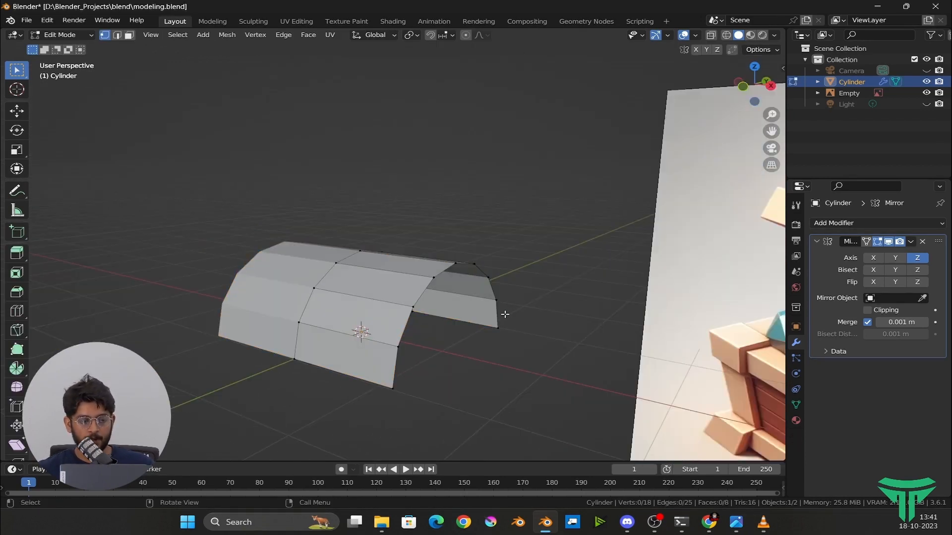
{"action": "left_click", "coordinate": [470, 265]}
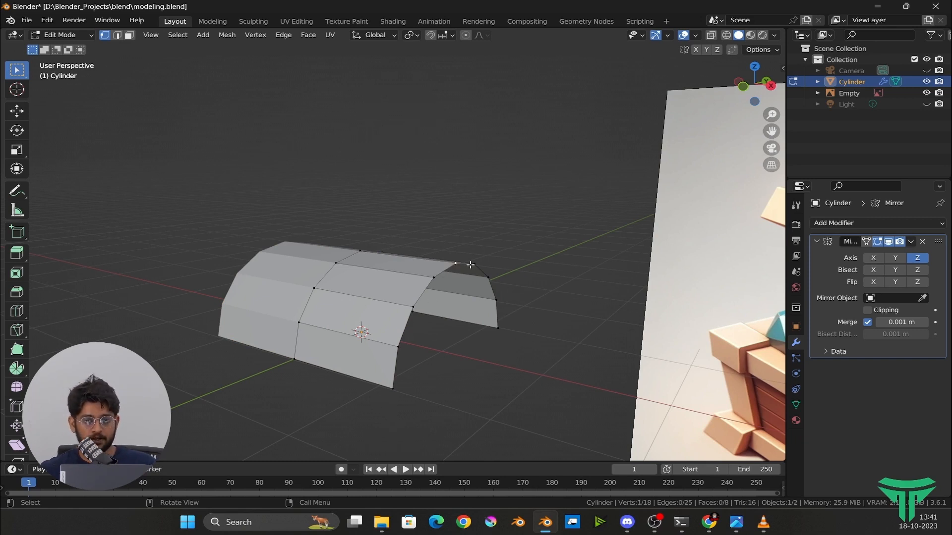
{"action": "key", "text": "2"}
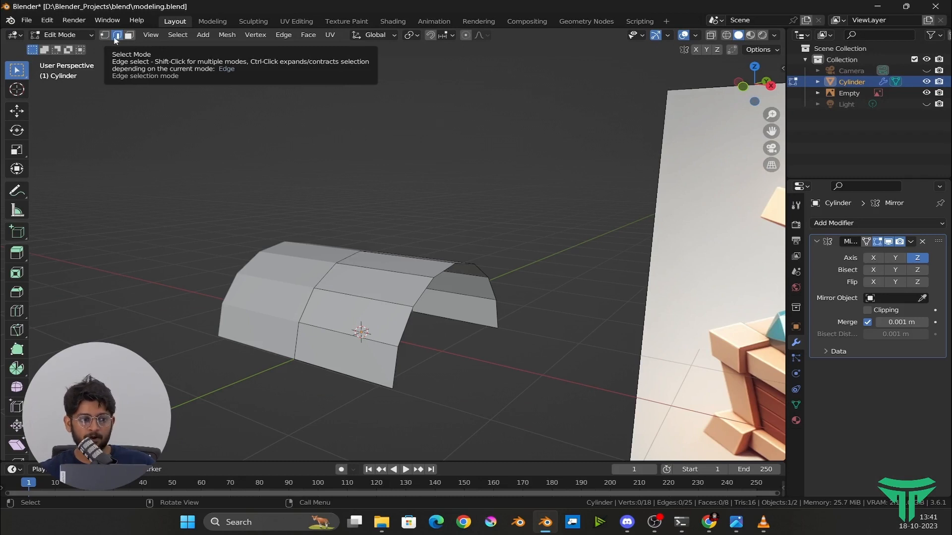
{"action": "left_click", "coordinate": [106, 37]}
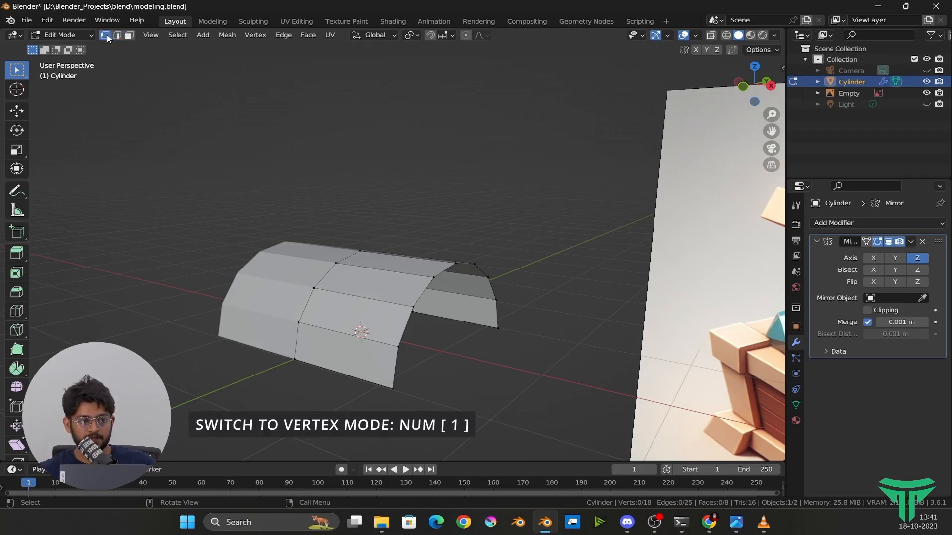
{"action": "left_click", "coordinate": [129, 36]}
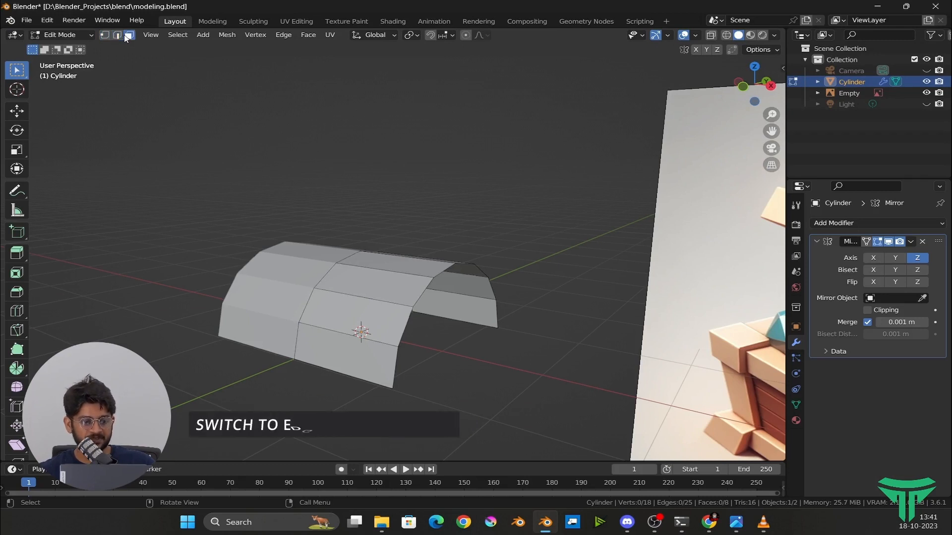
{"action": "left_click", "coordinate": [354, 310]}
{"action": "left_click", "coordinate": [117, 36]}
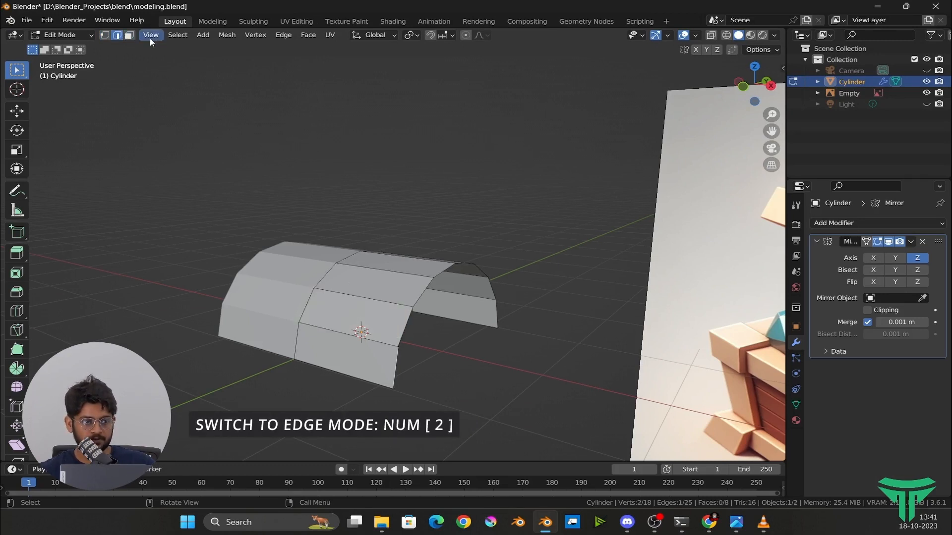
Clear the selection and select the whole edge loop around the arch at the lid's open positive X end.
{"action": "middle_click_drag", "start_coordinate": [391, 381], "coordinate": [366, 393]}
{"action": "key", "text": "alt+a"}
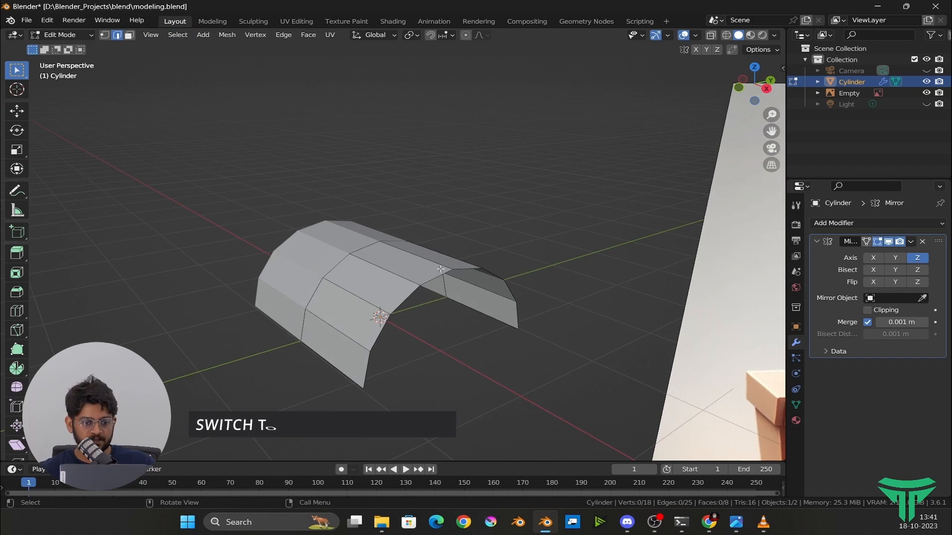
{"action": "middle_click_drag", "start_coordinate": [546, 374], "coordinate": [414, 336]}
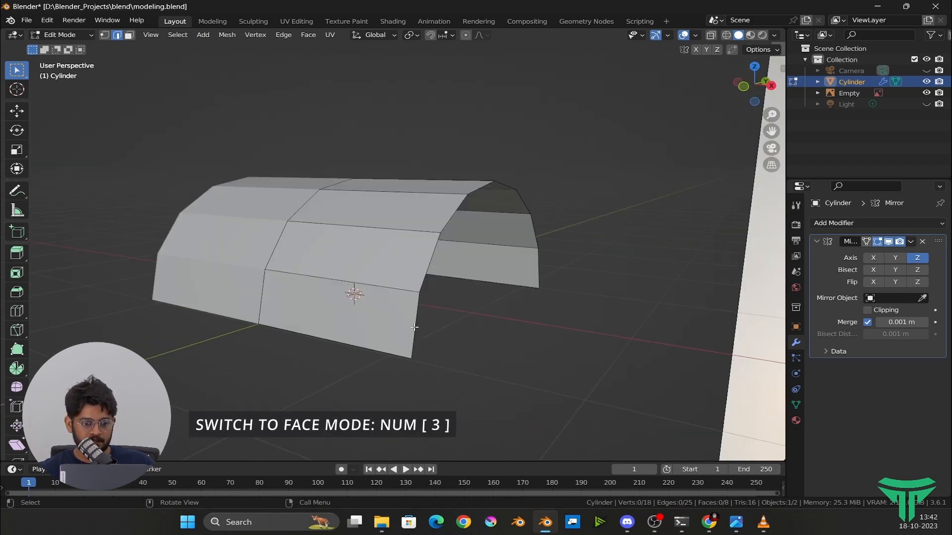
{"action": "left_click", "coordinate": [414, 324]}
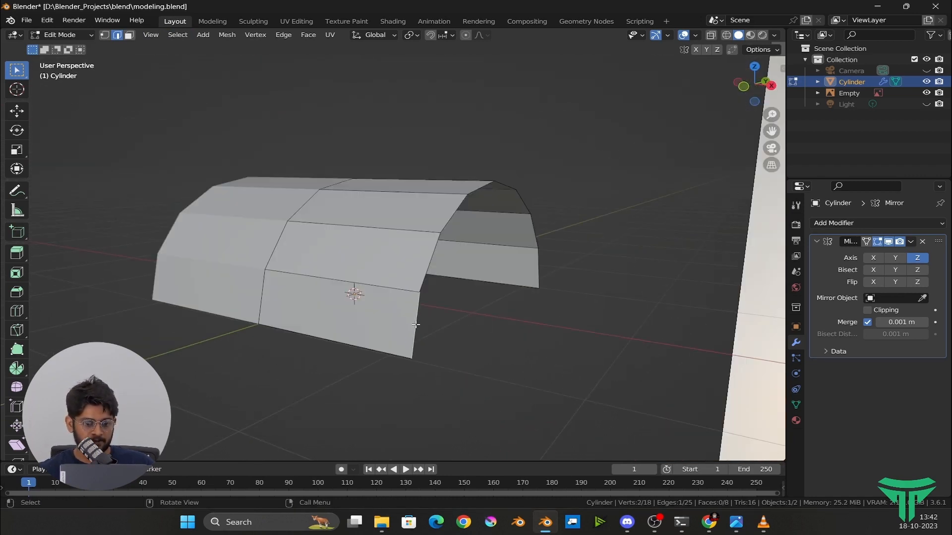
{"action": "mouse_move", "coordinate": [494, 326]}
{"action": "middle_mouse_down"}
{"action": "mouse_move", "coordinate": [478, 342]}
{"action": "mouse_move", "coordinate": [570, 292]}
{"action": "mouse_move", "coordinate": [486, 310]}
{"action": "middle_mouse_up"}
{"action": "scroll", "coordinate": [479, 310], "scroll_direction": "up", "scroll_amount": 2}
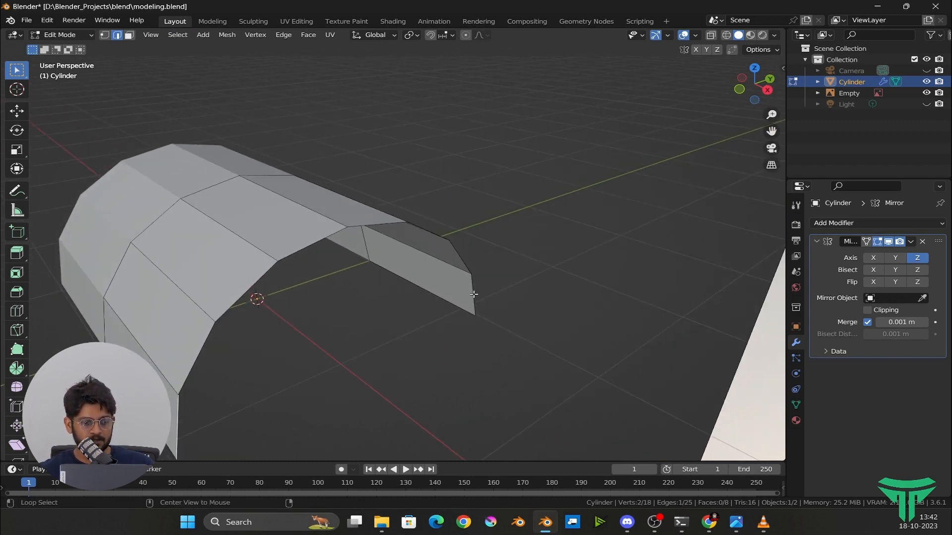
{"action": "left_click", "coordinate": [473, 294], "text": "alt"}
{"action": "scroll", "coordinate": [473, 294], "scroll_direction": "down", "scroll_amount": 3}
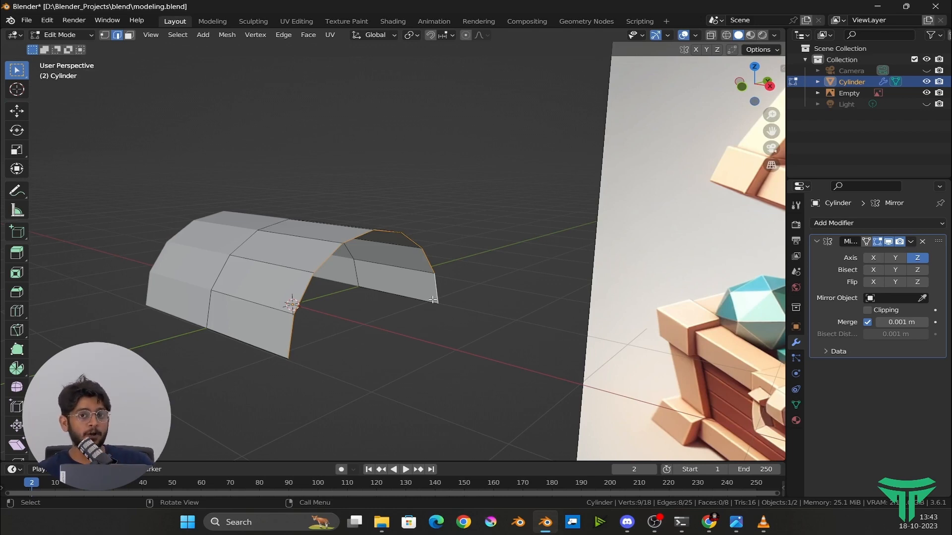
Fill the selected arch at the lid's open end with a face and check the closed lid in Object Mode.
{"action": "middle_click_drag", "start_coordinate": [433, 300], "coordinate": [523, 314]}
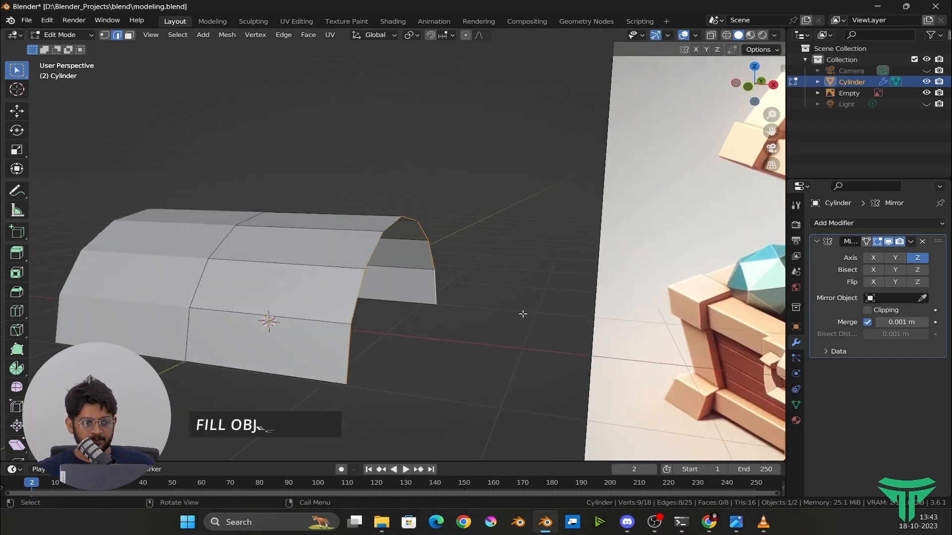
{"action": "key", "text": "f"}
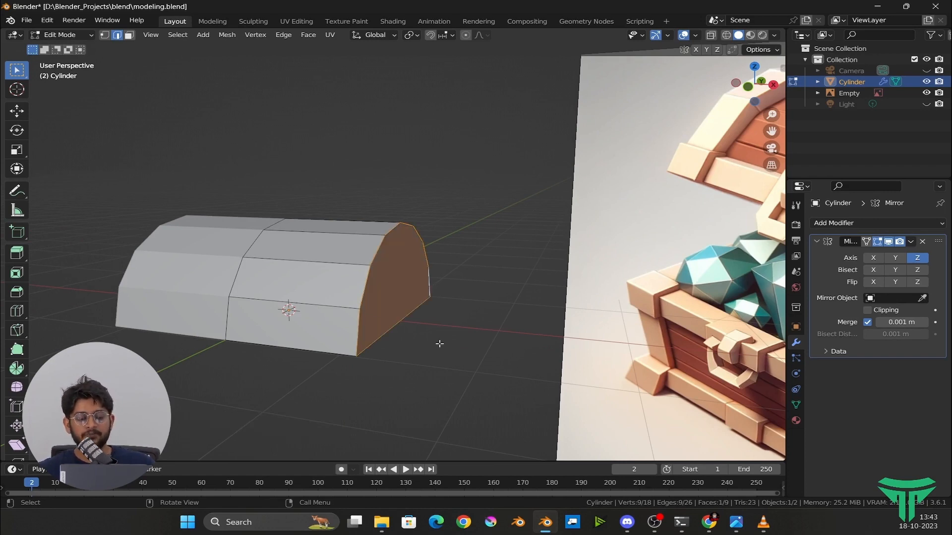
{"action": "scroll", "coordinate": [439, 344], "scroll_direction": "down", "scroll_amount": 4}
{"action": "key", "text": "Tab"}
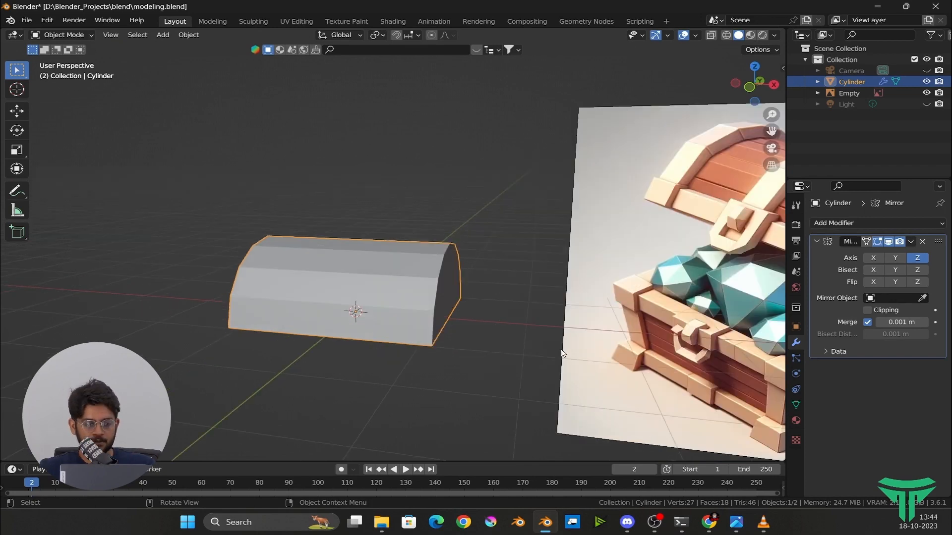
{"action": "scroll", "coordinate": [453, 364], "scroll_direction": "up", "scroll_amount": 2}
{"action": "scroll", "coordinate": [379, 335], "scroll_direction": "down", "scroll_amount": 1}
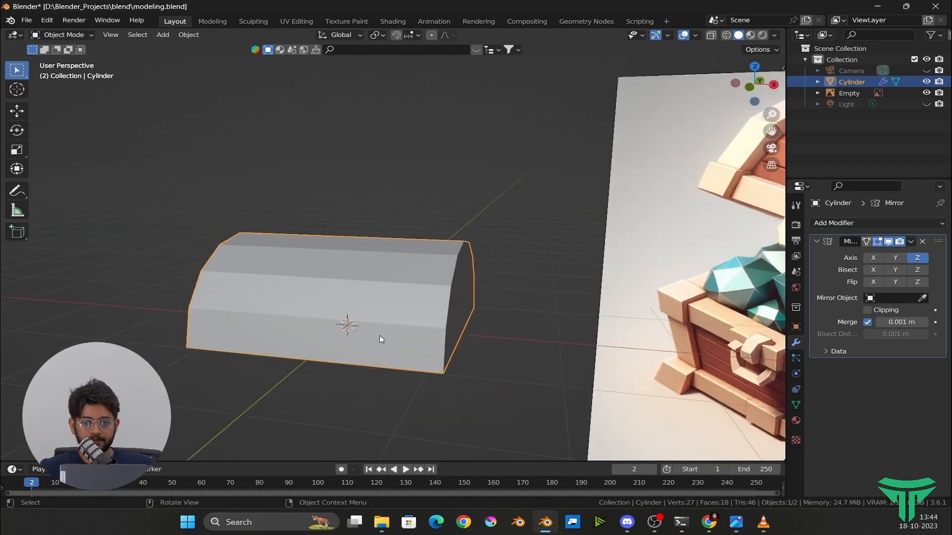
{"action": "middle_click_drag", "start_coordinate": [379, 336], "coordinate": [466, 298]}
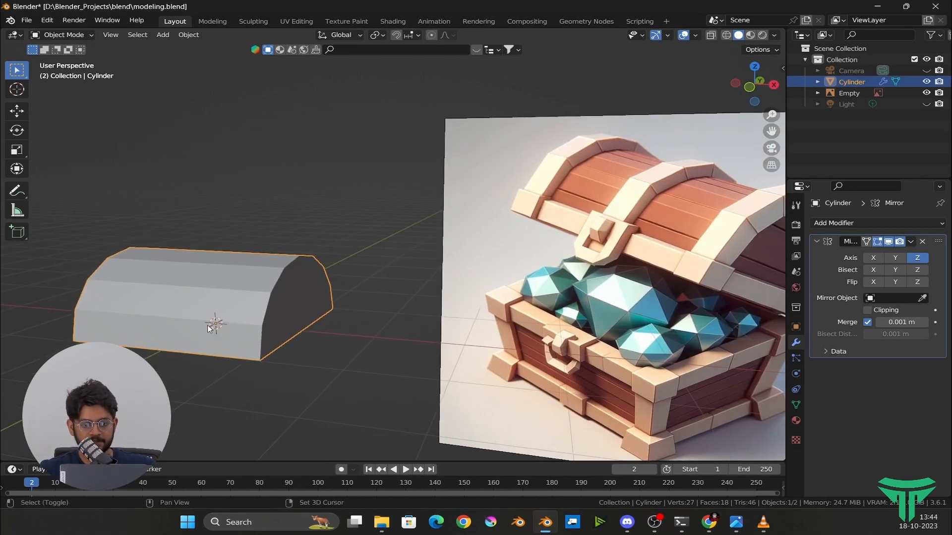
{"action": "middle_click_drag", "start_coordinate": [210, 326], "coordinate": [377, 312], "text": "shift"}
In Edit Mode, add a loop cut around the lid's arch and slide it close to the closed end.
{"action": "key", "text": "Tab"}
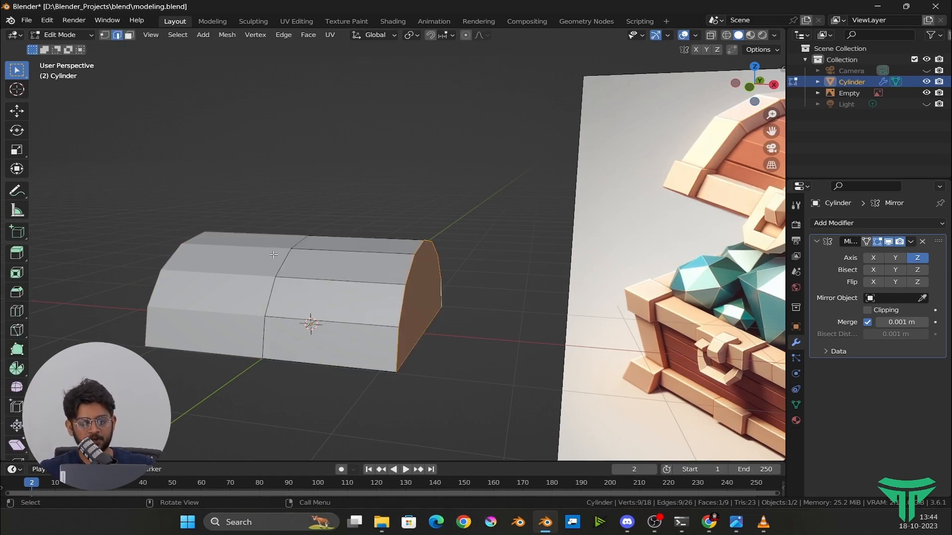
{"action": "key", "text": "ctrl+r"}
{"action": "left_click", "coordinate": [310, 251]}
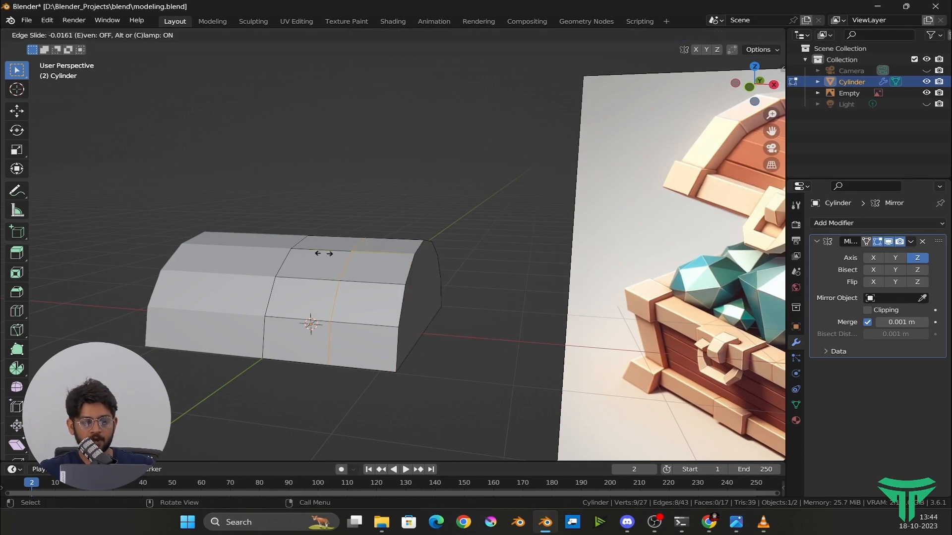
{"action": "left_click", "coordinate": [356, 256]}
{"action": "middle_click_drag", "start_coordinate": [356, 256], "coordinate": [680, 259]}
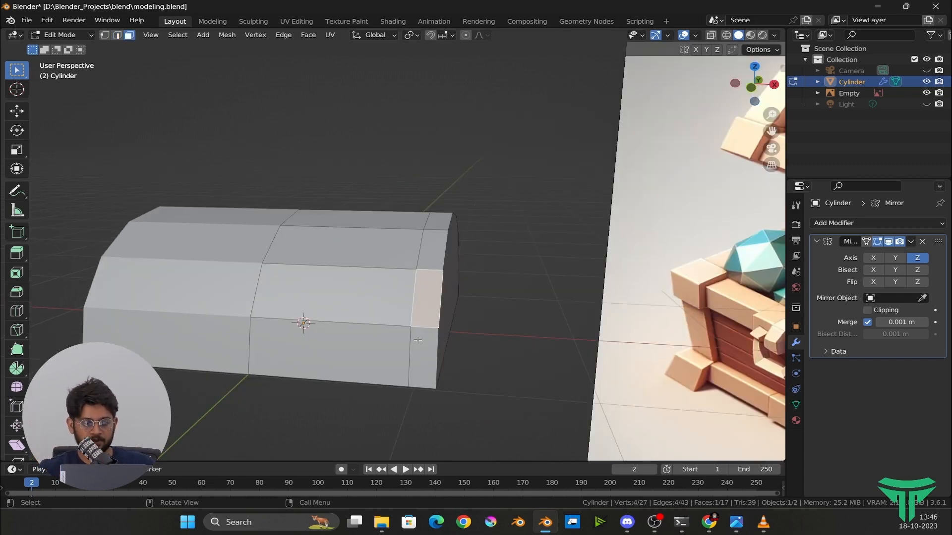
Select the narrow loop of faces around the lid's end and extrude it outward along the normals by about 0.14 m.
{"action": "left_click", "coordinate": [418, 340]}
{"action": "middle_click_drag", "start_coordinate": [414, 336], "coordinate": [378, 349]}
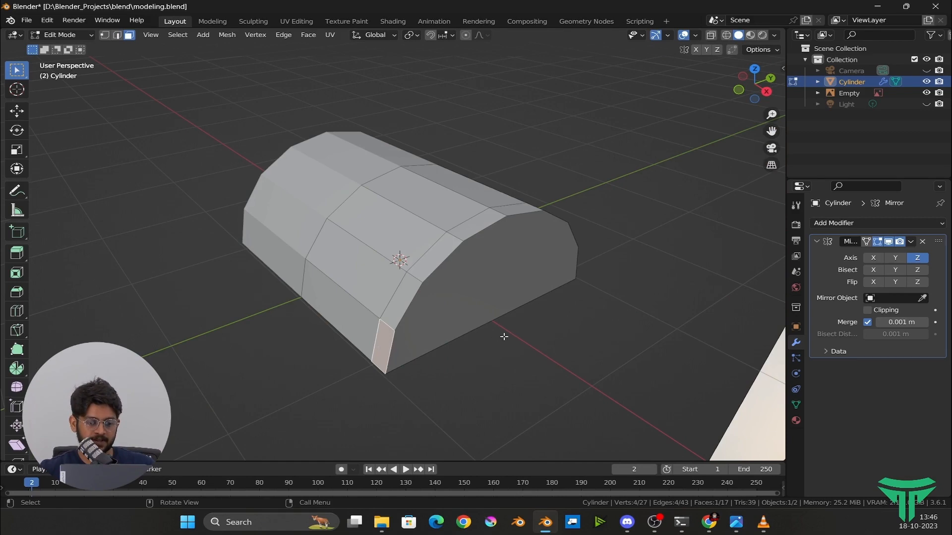
{"action": "middle_click_drag", "start_coordinate": [503, 337], "coordinate": [283, 360]}
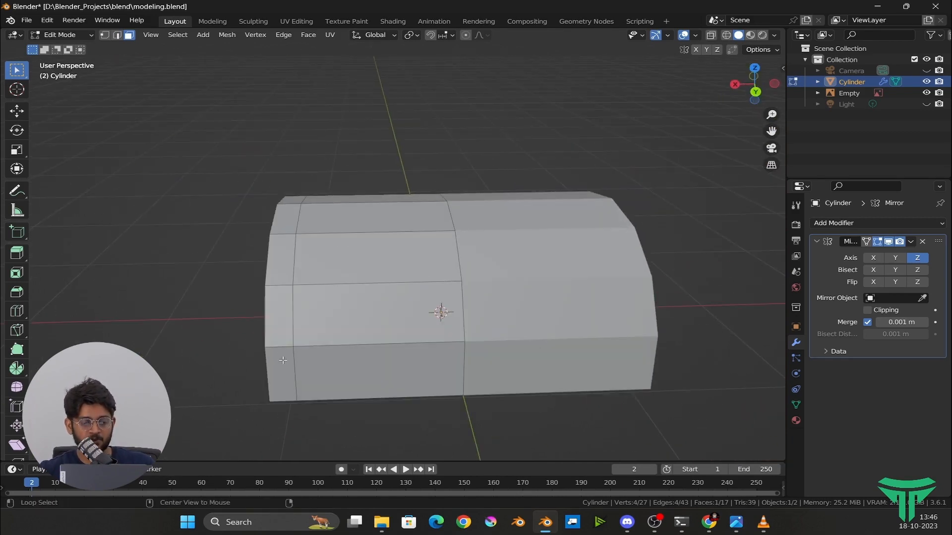
{"action": "left_click", "coordinate": [283, 350], "text": "alt"}
{"action": "middle_click_drag", "start_coordinate": [282, 351], "coordinate": [537, 365]}
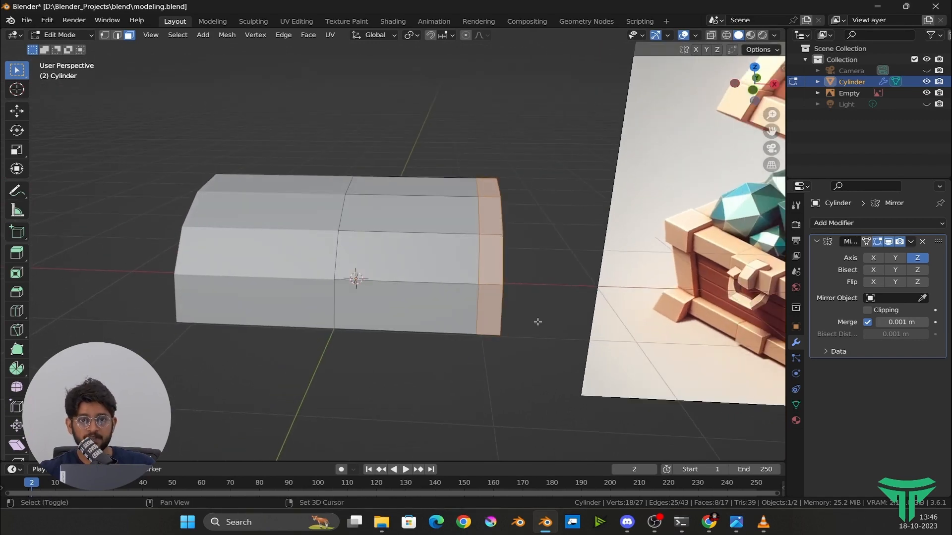
{"action": "scroll", "coordinate": [538, 366], "scroll_direction": "up", "scroll_amount": 3}
{"action": "right_click", "coordinate": [364, 237]}
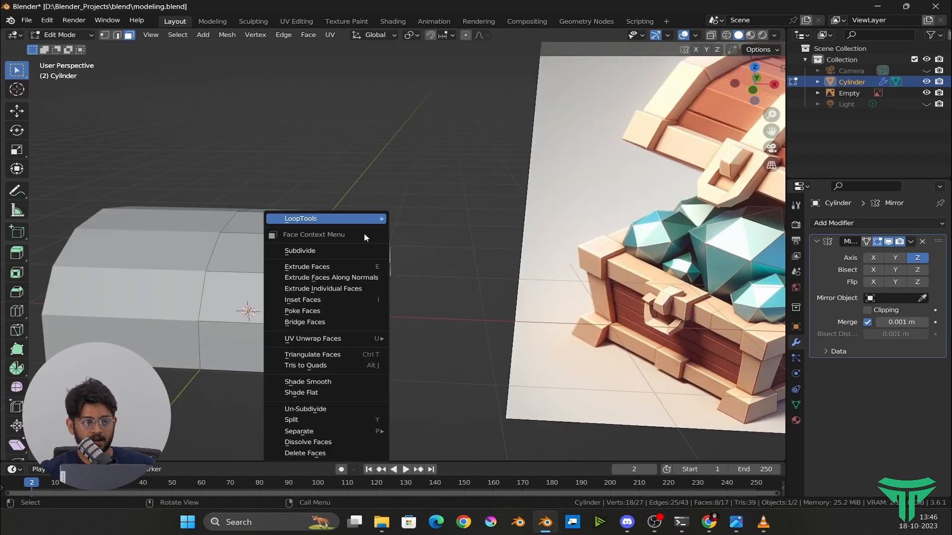
{"action": "left_click", "coordinate": [337, 276]}
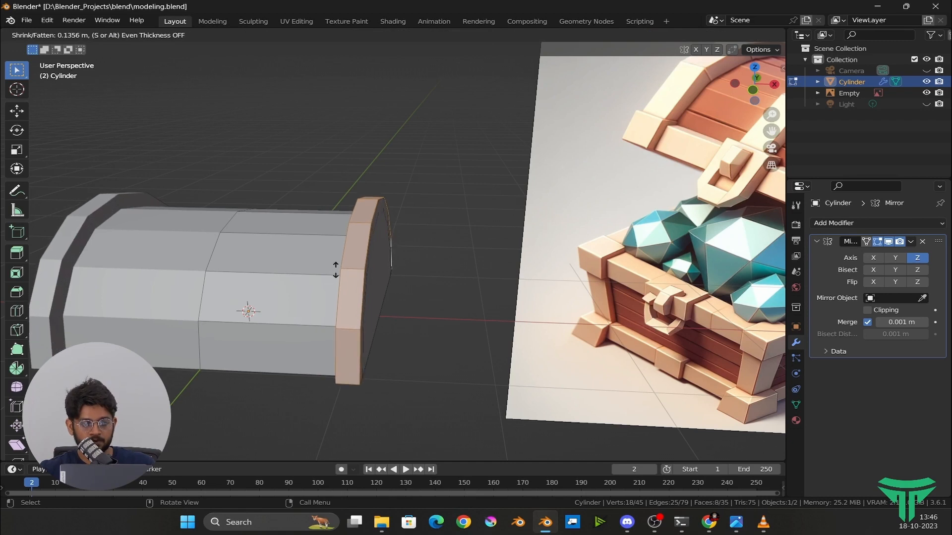
{"action": "left_click", "coordinate": [336, 271]}
{"action": "scroll", "coordinate": [335, 270], "scroll_direction": "down", "scroll_amount": 3}
{"action": "middle_click_drag", "start_coordinate": [399, 276], "coordinate": [355, 287], "text": "shift"}
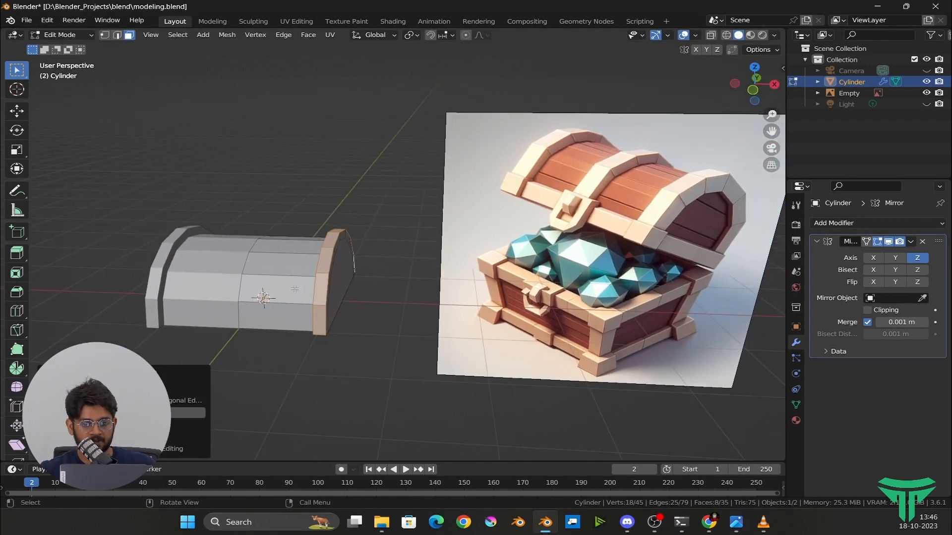
{"action": "scroll", "coordinate": [292, 293], "scroll_direction": "up", "scroll_amount": 2}
{"action": "key", "text": "Tab"}
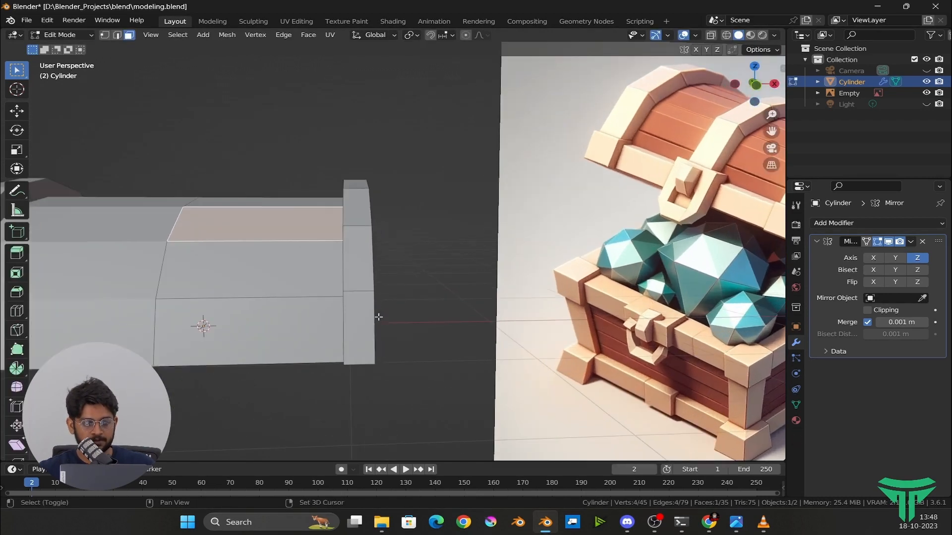
Add a centered lengthwise loop cut through the lowest row of faces on the lid's front side.
{"action": "scroll", "coordinate": [378, 314], "scroll_direction": "up", "scroll_amount": 2}
{"action": "key", "text": "ctrl+r"}
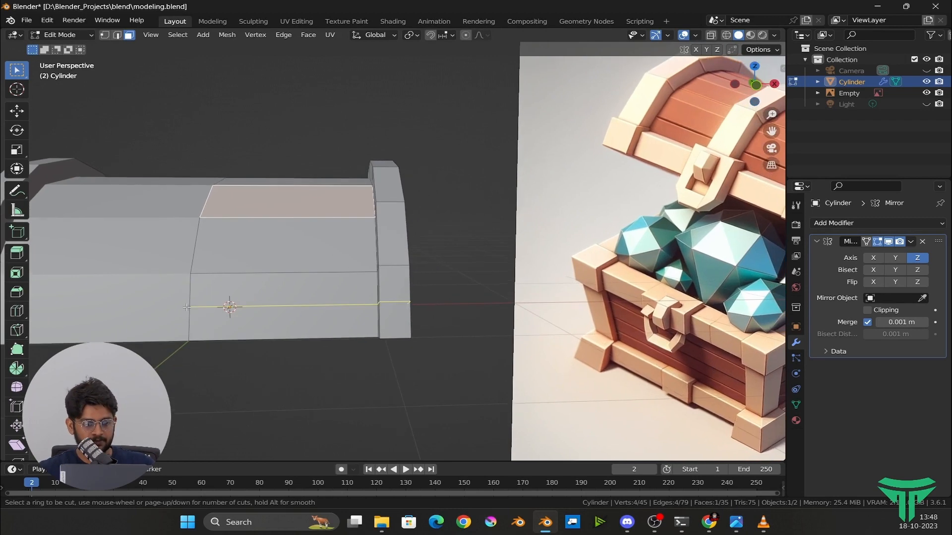
{"action": "left_click", "coordinate": [186, 307]}
{"action": "right_click", "coordinate": [225, 304]}
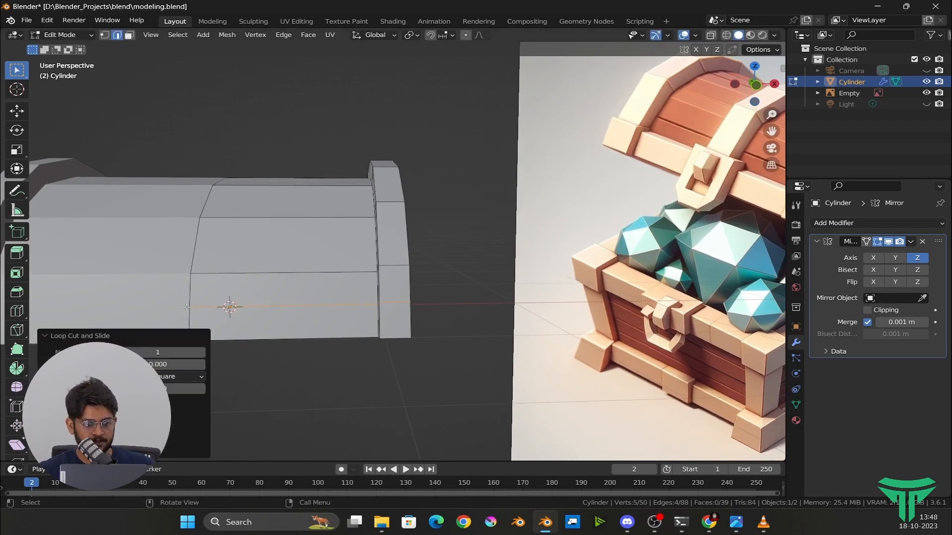
{"action": "scroll", "coordinate": [406, 297], "scroll_direction": "down", "scroll_amount": 3}
{"action": "scroll", "coordinate": [405, 298], "scroll_direction": "up", "scroll_amount": 2}
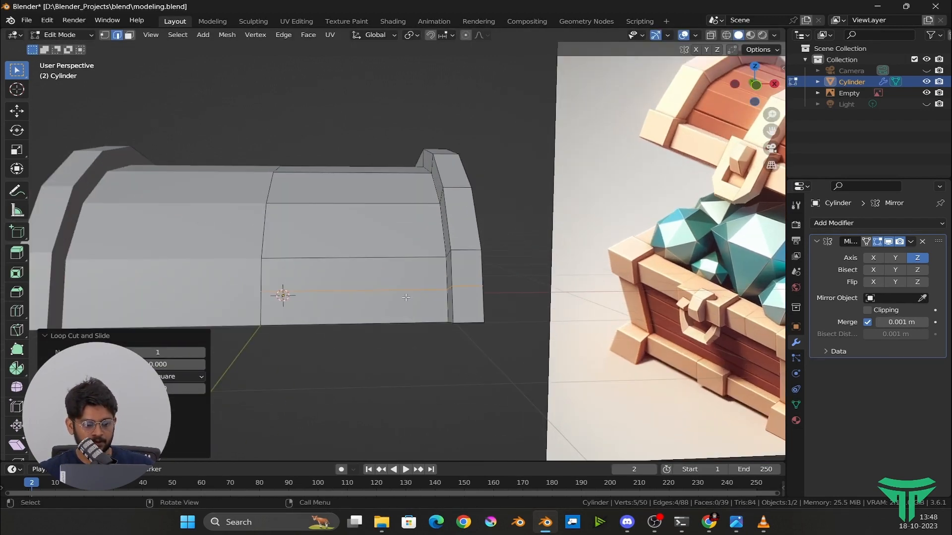
Extrude the lower front face beside the end band outward along its normal by about 0.16 m to form the front rim.
{"action": "key", "text": "3"}
{"action": "left_click", "coordinate": [405, 298]}
{"action": "middle_click_drag", "start_coordinate": [406, 297], "coordinate": [323, 342], "text": "shift"}
{"action": "scroll", "coordinate": [377, 300], "scroll_direction": "up", "scroll_amount": 1}
{"action": "right_click", "coordinate": [321, 342]}
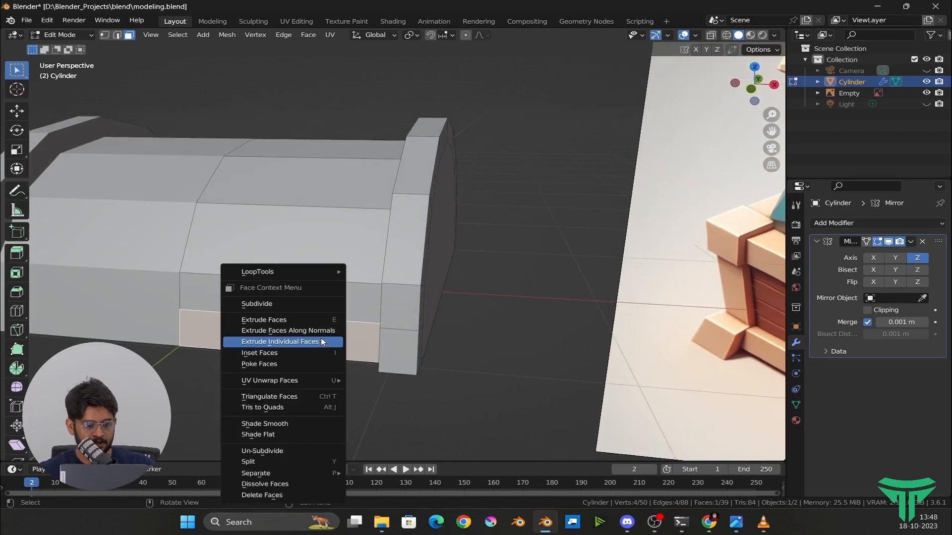
{"action": "left_click", "coordinate": [321, 341]}
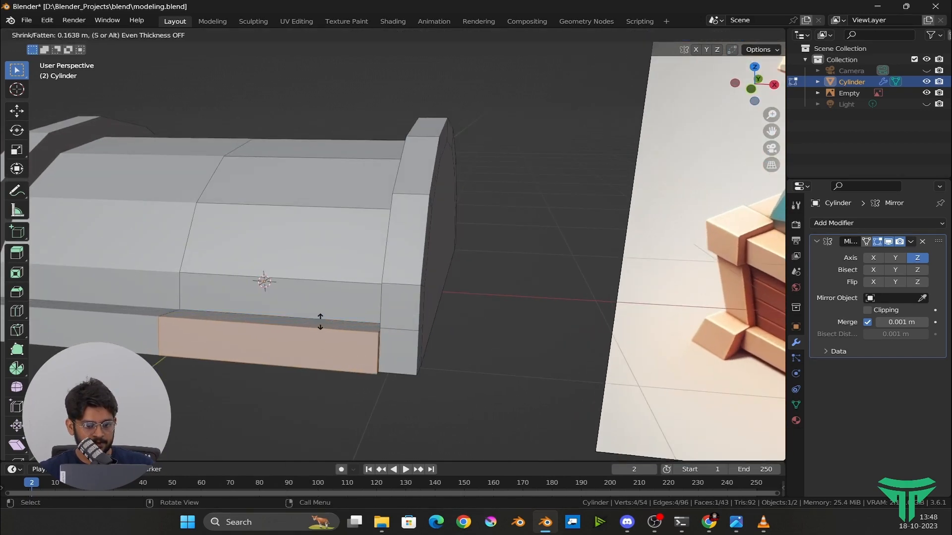
{"action": "left_click", "coordinate": [321, 321]}
{"action": "scroll", "coordinate": [395, 293], "scroll_direction": "down", "scroll_amount": 5}
{"action": "key", "text": "Tab"}
{"action": "key", "text": "Tab"}
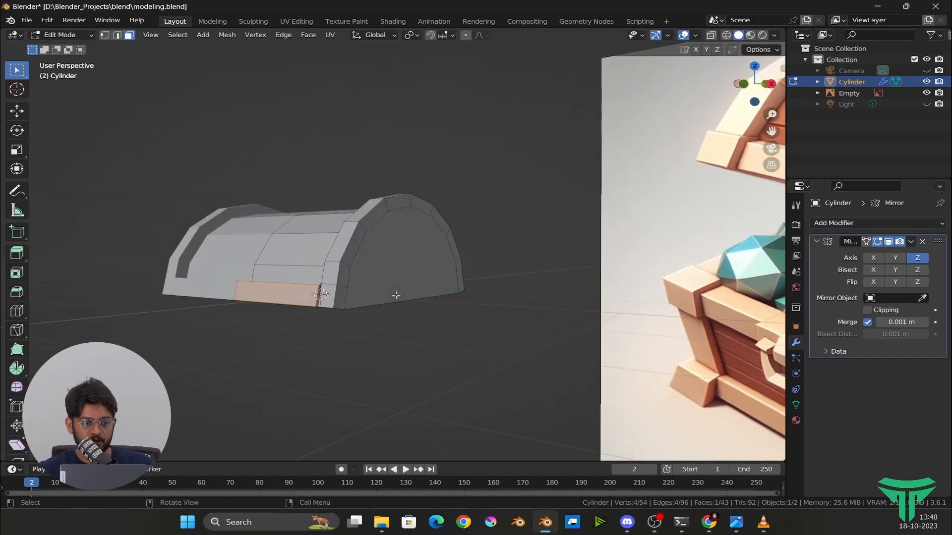
{"action": "mouse_move", "coordinate": [396, 294]}
{"action": "middle_mouse_down"}
{"action": "mouse_move", "coordinate": [332, 328]}
{"action": "mouse_move", "coordinate": [397, 283]}
{"action": "middle_mouse_up"}
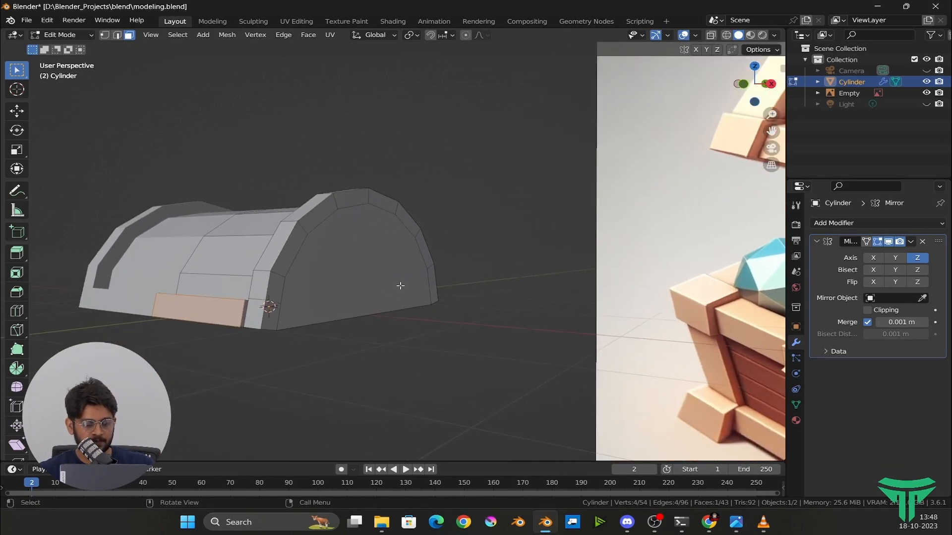
Try a loop cut on the lid's end, cancel it, and select the large semicircular end face.
{"action": "scroll", "coordinate": [385, 296], "scroll_direction": "up", "scroll_amount": 3}
{"action": "key", "text": "ctrl+r"}
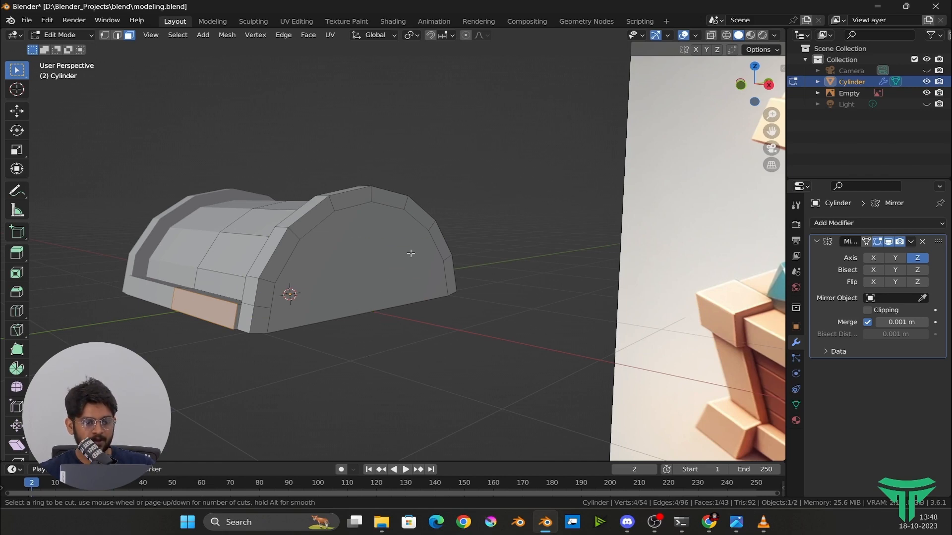
{"action": "key", "text": "Escape"}
{"action": "left_click", "coordinate": [351, 250]}
{"action": "middle_click_drag", "start_coordinate": [288, 323], "coordinate": [672, 252]}
{"action": "scroll", "coordinate": [231, 283], "scroll_direction": "up", "scroll_amount": 2}
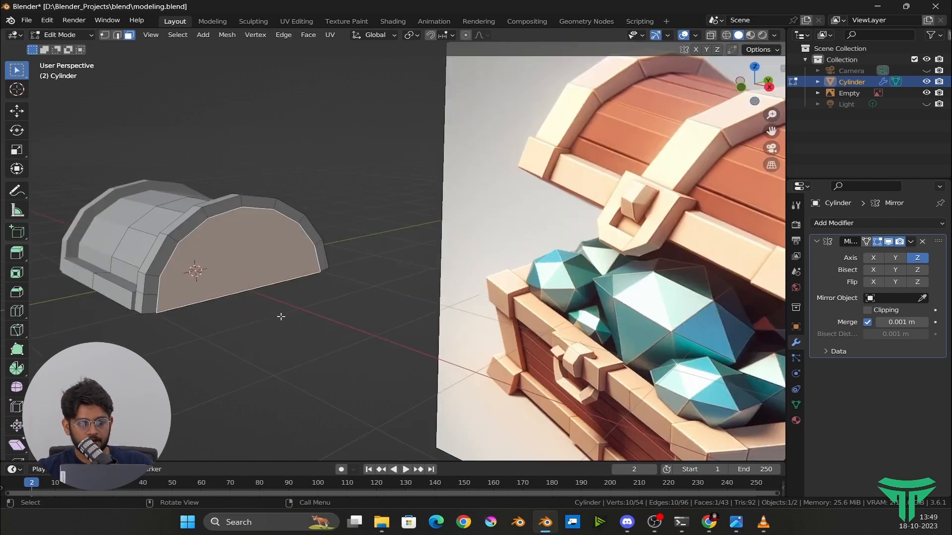
{"action": "middle_click_drag", "start_coordinate": [231, 283], "coordinate": [404, 319]}
{"action": "scroll", "coordinate": [410, 317], "scroll_direction": "up", "scroll_amount": 1}
{"action": "scroll", "coordinate": [410, 317], "scroll_direction": "down", "scroll_amount": 2}
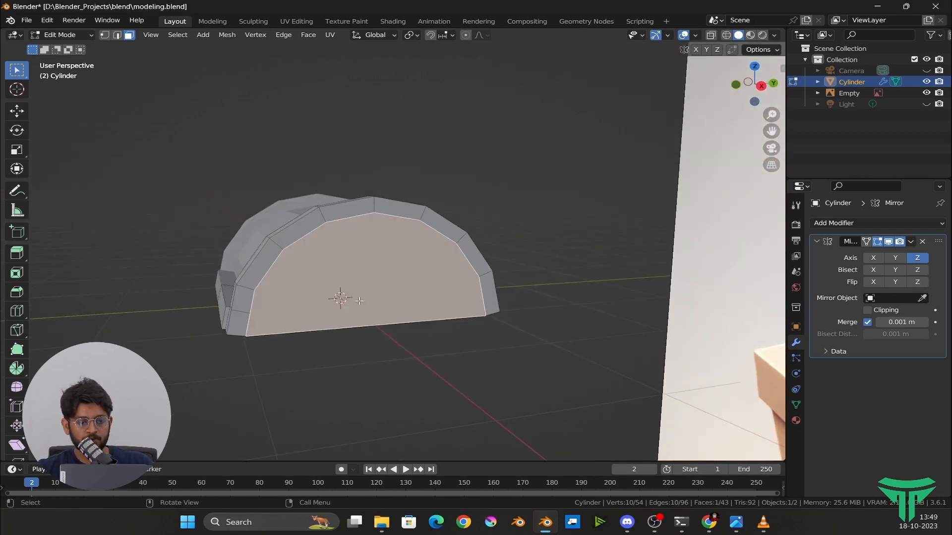
{"action": "middle_click_drag", "start_coordinate": [524, 317], "coordinate": [416, 323]}
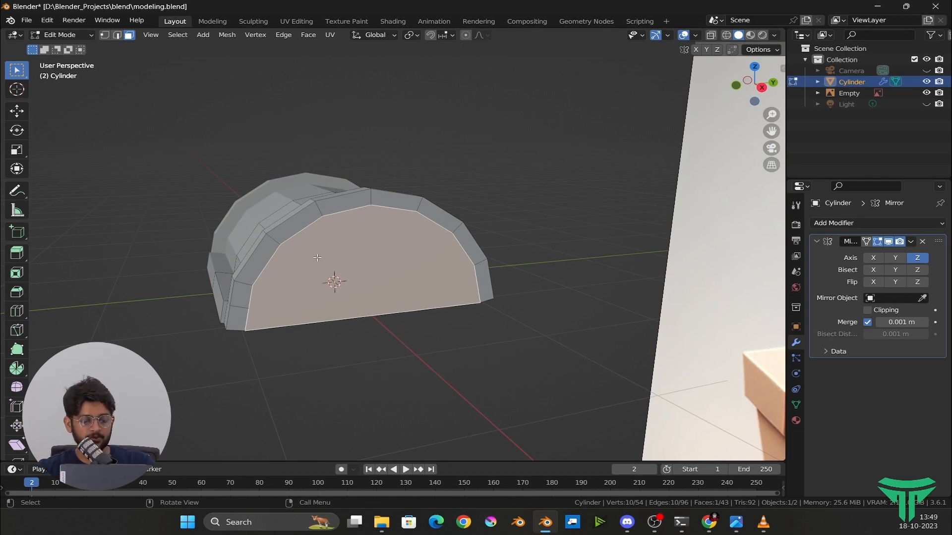
Cut a straight line across the lower part of the end face with the Knife tool and select the bottom strip.
{"action": "key", "text": "k"}
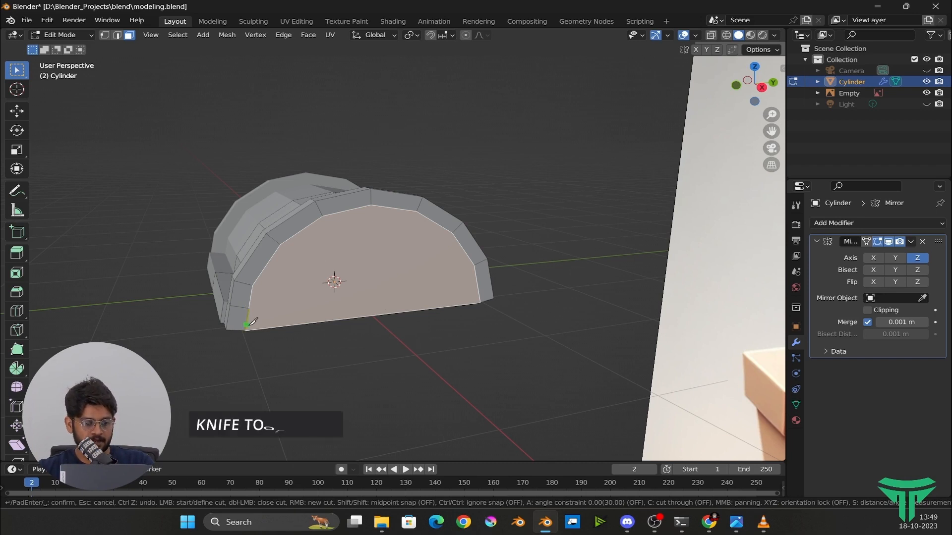
{"action": "left_click", "coordinate": [249, 309]}
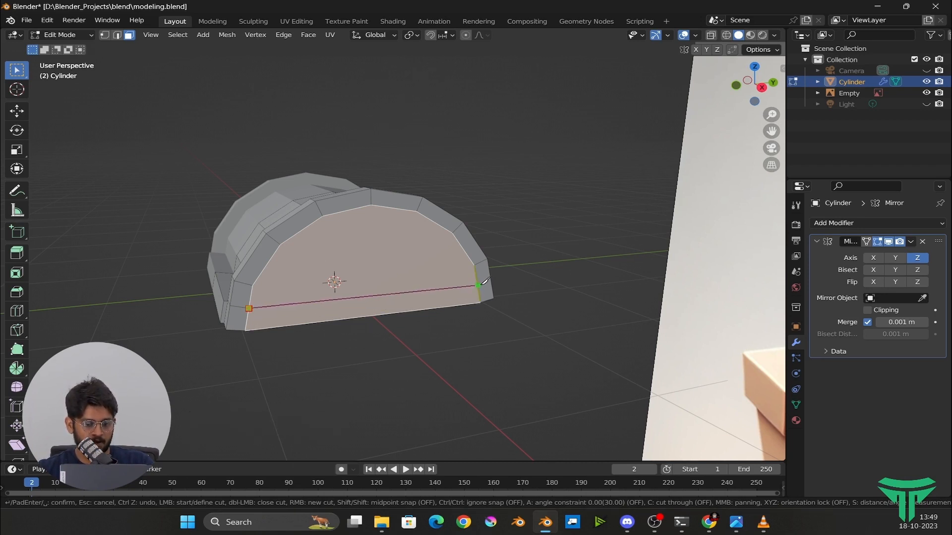
{"action": "left_click", "coordinate": [485, 281]}
{"action": "key", "text": "Return"}
{"action": "scroll", "coordinate": [491, 285], "scroll_direction": "up", "scroll_amount": 2}
{"action": "middle_click_drag", "start_coordinate": [491, 343], "coordinate": [415, 308]}
{"action": "left_click", "coordinate": [414, 308]}
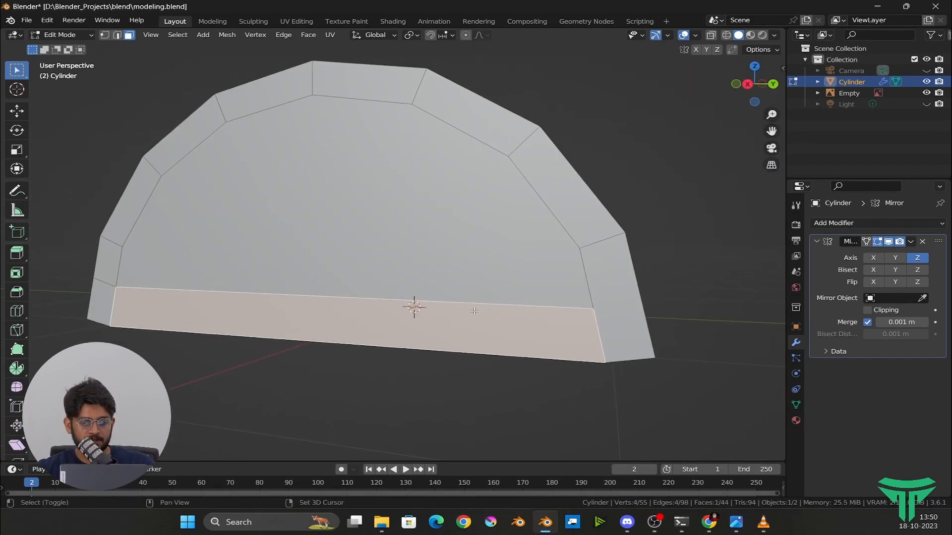
Add a centered lengthwise loop cut through the lowest row of faces on the lid's back side.
{"action": "scroll", "coordinate": [304, 312], "scroll_direction": "up", "scroll_amount": 3}
{"action": "scroll", "coordinate": [480, 319], "scroll_direction": "down", "scroll_amount": 3}
{"action": "middle_click_drag", "start_coordinate": [480, 318], "coordinate": [447, 317]}
{"action": "scroll", "coordinate": [438, 306], "scroll_direction": "up", "scroll_amount": 3}
{"action": "scroll", "coordinate": [698, 275], "scroll_direction": "down", "scroll_amount": 2}
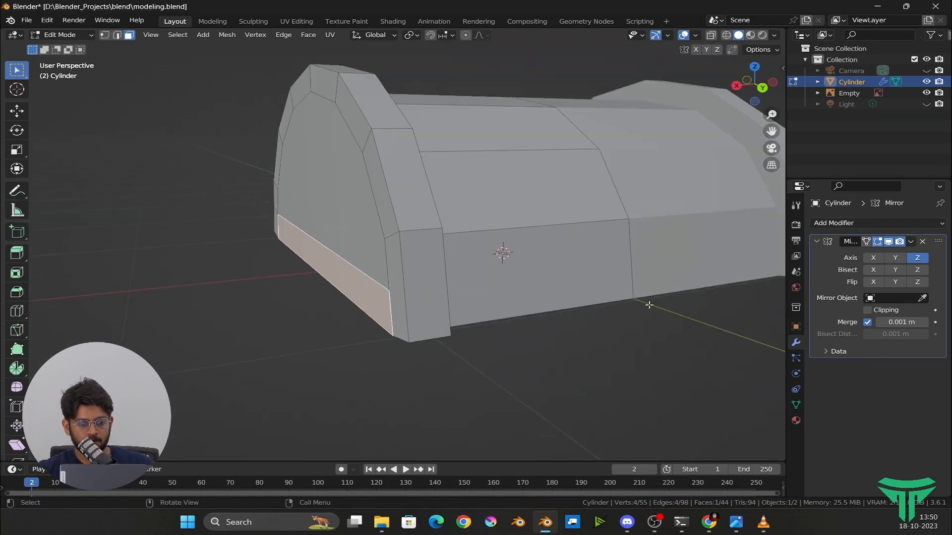
{"action": "middle_click_drag", "start_coordinate": [645, 298], "coordinate": [446, 292]}
{"action": "key", "text": "ctrl+r"}
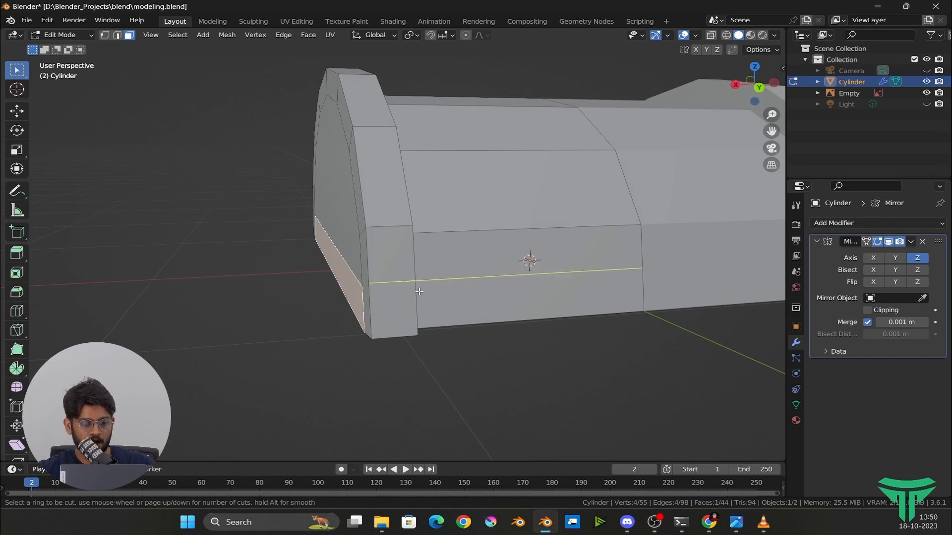
{"action": "left_click", "coordinate": [419, 292]}
{"action": "right_click", "coordinate": [419, 295]}
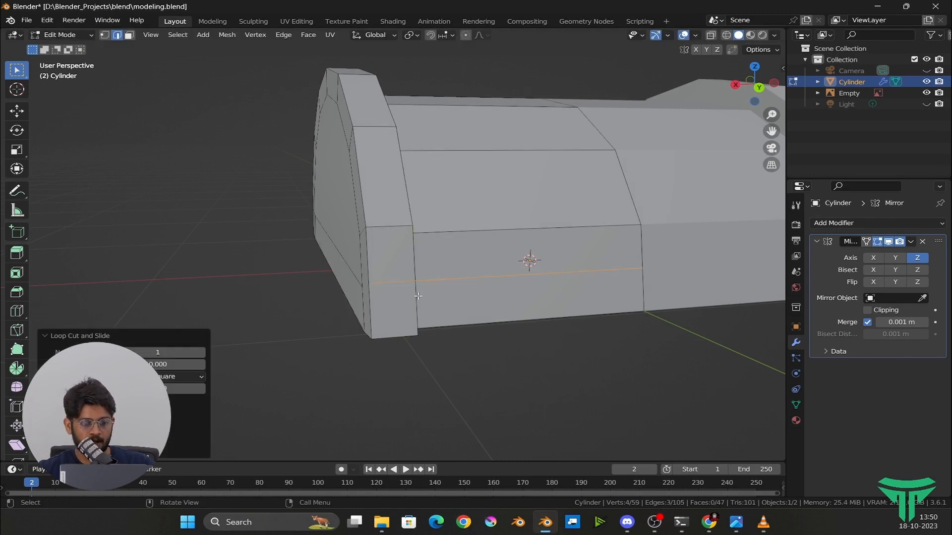
Use the Knife tool to cut across the end band's back corner face, joining the back loop cut to the end-face cut.
{"action": "middle_click_drag", "start_coordinate": [419, 296], "coordinate": [276, 282]}
{"action": "key", "text": "k"}
{"action": "left_click", "coordinate": [560, 295]}
{"action": "left_click", "coordinate": [502, 304]}
{"action": "key", "text": "Return"}
Extrude the loop of bottom faces along the lid's end outward along the normals by about 0.08 m and return to Object Mode.
{"action": "key", "text": "3"}
{"action": "left_click", "coordinate": [303, 349], "text": "alt"}
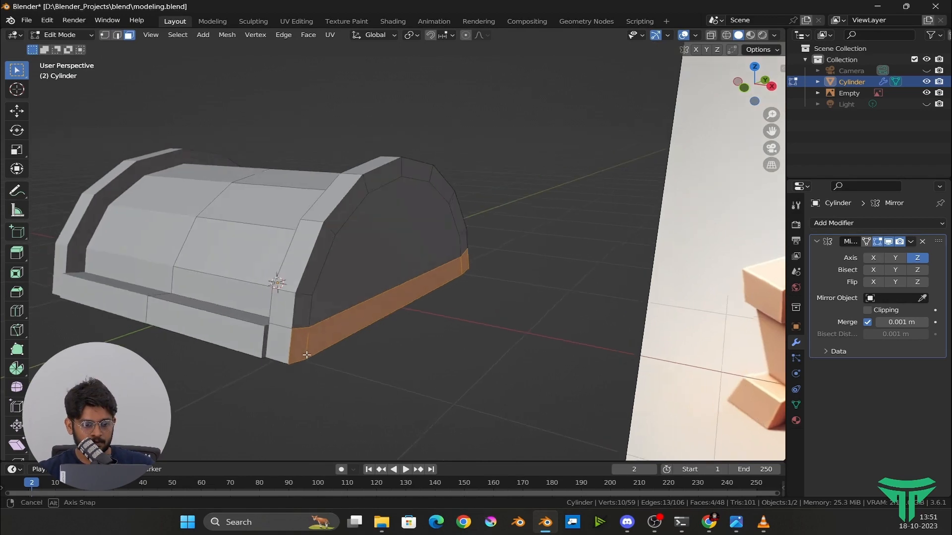
{"action": "right_click", "coordinate": [314, 337]}
{"action": "left_click", "coordinate": [314, 319]}
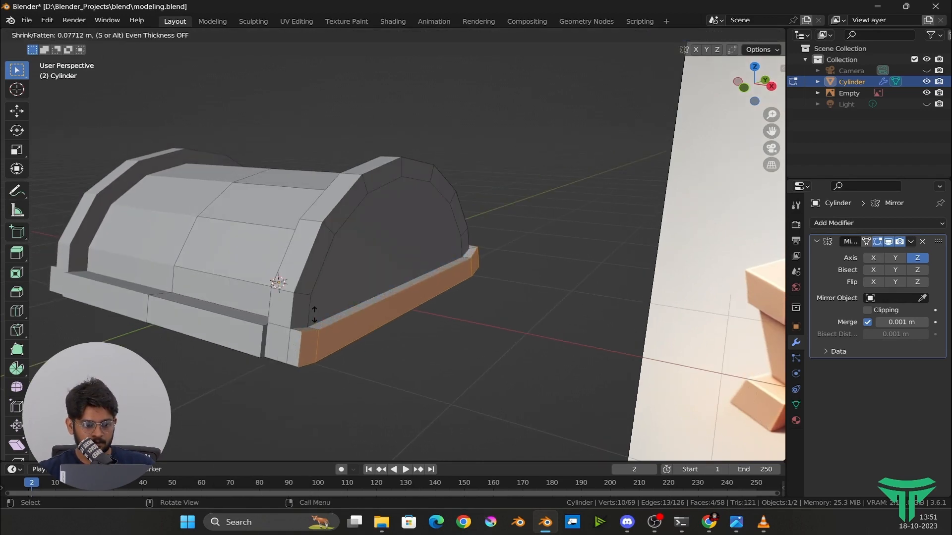
{"action": "left_click", "coordinate": [314, 317]}
{"action": "key", "text": "Tab"}
{"action": "middle_click_drag", "start_coordinate": [314, 317], "coordinate": [361, 320]}
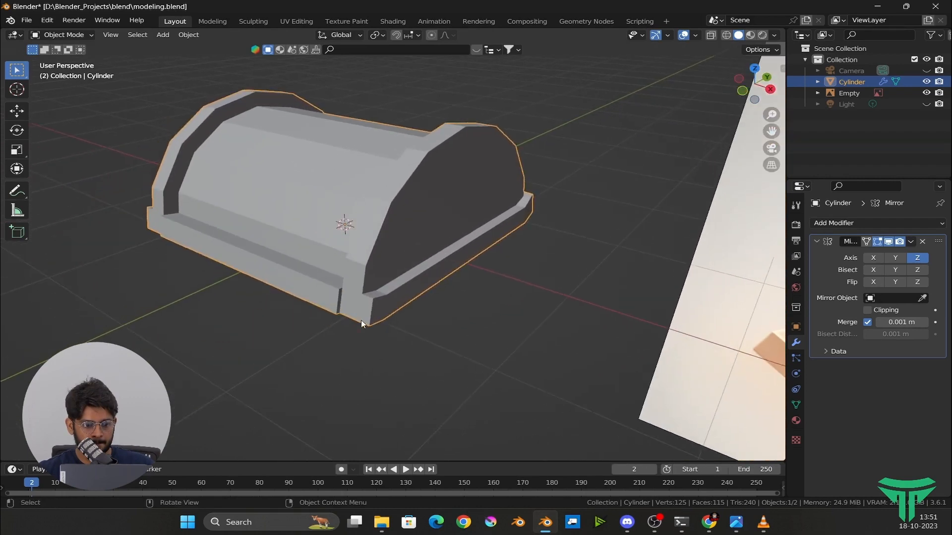
Extrude the two outer faces at the front corner of the lid's rim outward and return to Object Mode.
{"action": "scroll", "coordinate": [330, 333], "scroll_direction": "up", "scroll_amount": 3}
{"action": "key", "text": "Tab"}
{"action": "left_click", "coordinate": [329, 328]}
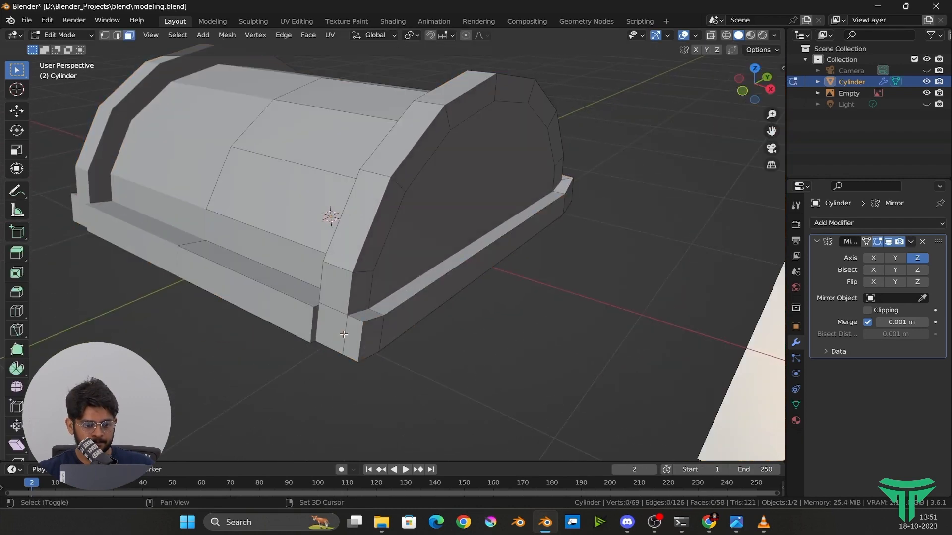
{"action": "left_click", "coordinate": [351, 336], "text": "shift"}
{"action": "left_click", "coordinate": [339, 333], "text": "shift"}
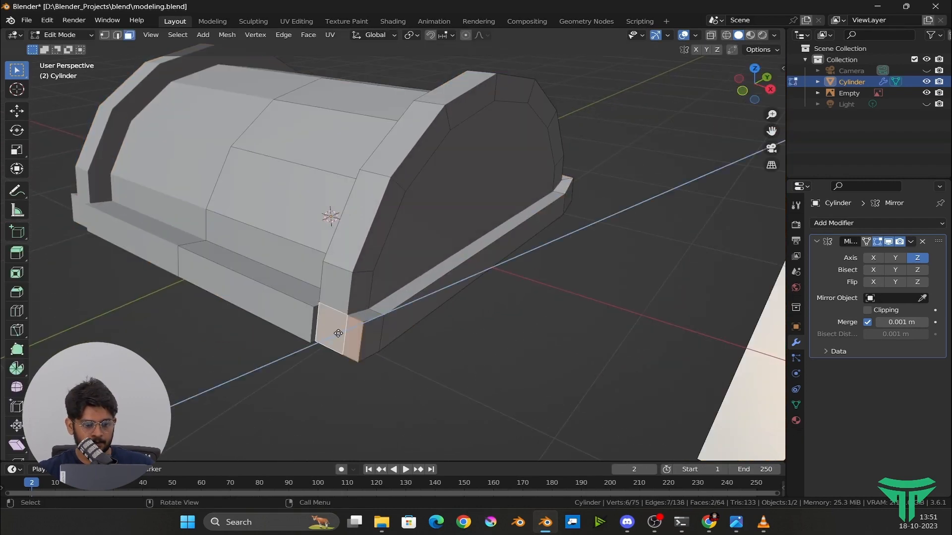
{"action": "key", "text": "e"}
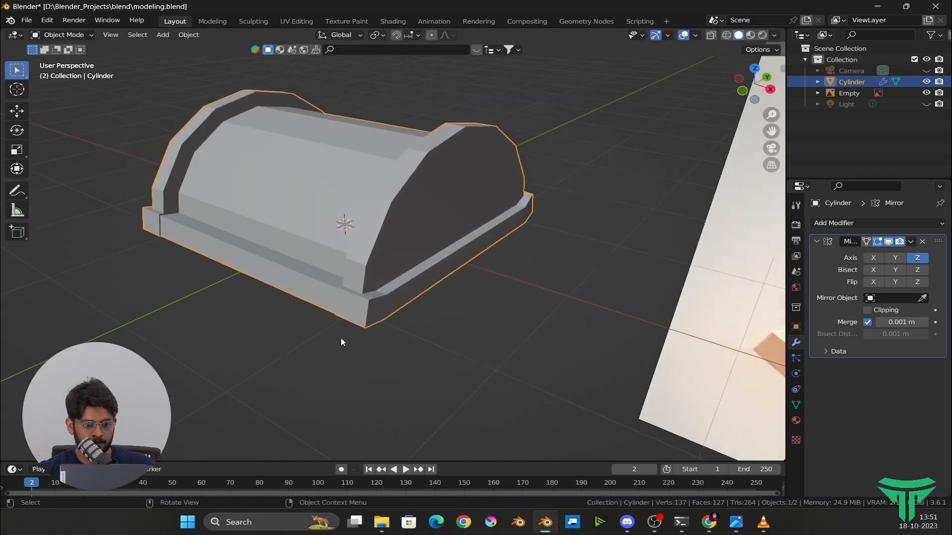
{"action": "middle_click_drag", "start_coordinate": [340, 340], "coordinate": [401, 331]}
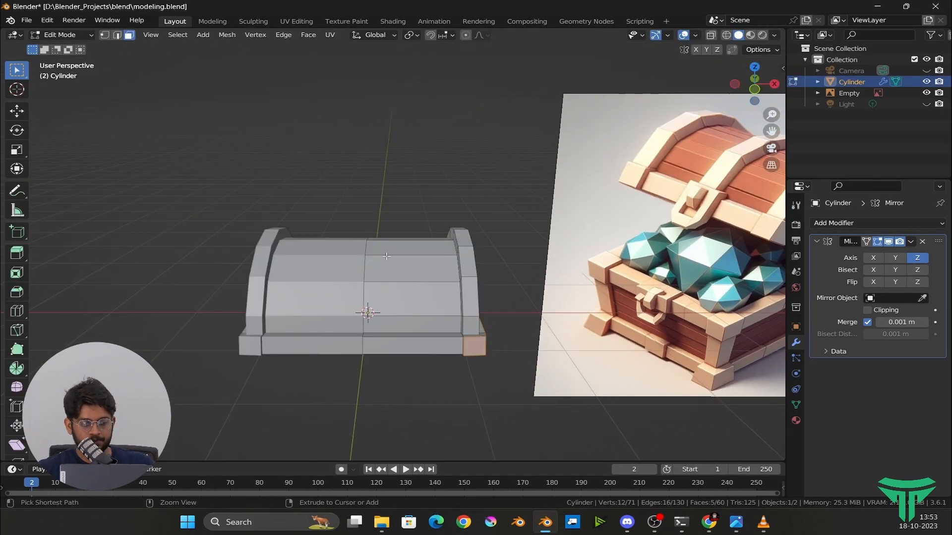
Add a loop cut across the lid's editable half, slid close to the mirror line, and select the narrow central face strip.
{"action": "key", "text": "ctrl+r"}
{"action": "left_click", "coordinate": [384, 255]}
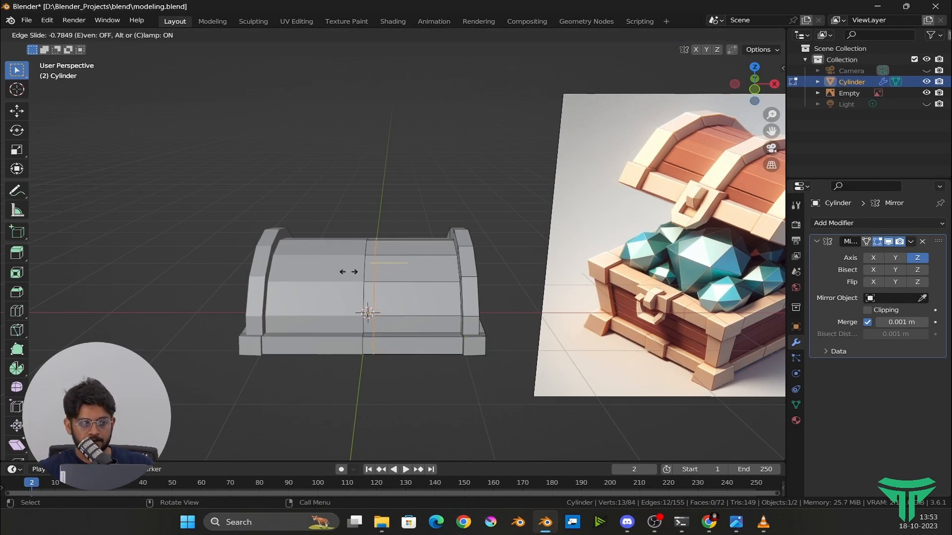
{"action": "left_click", "coordinate": [349, 272]}
{"action": "scroll", "coordinate": [350, 292], "scroll_direction": "up", "scroll_amount": 2}
{"action": "key", "text": "3"}
{"action": "left_click", "coordinate": [357, 342], "text": "alt"}
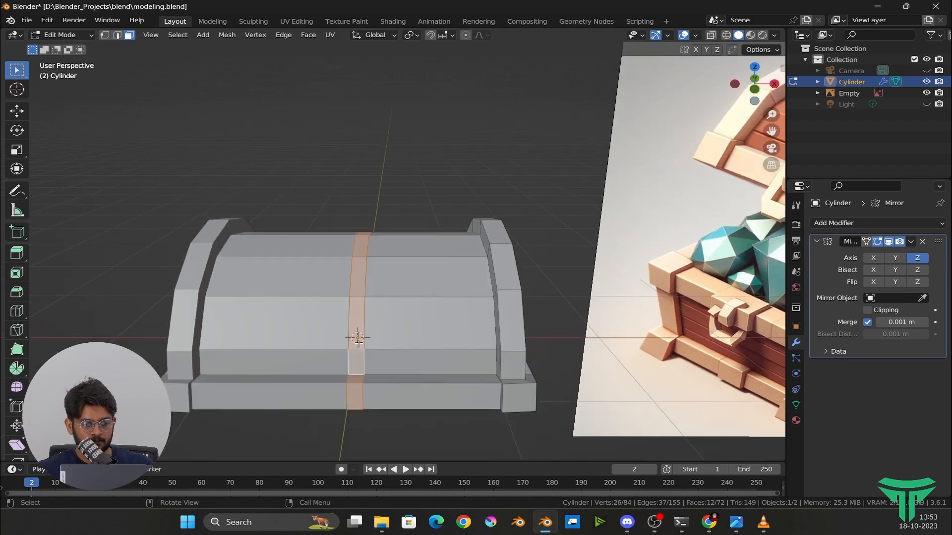
Deselect the strip's faces on the bottom rim and extrude the remaining central strip outward to form a raised middle band.
{"action": "scroll", "coordinate": [358, 341], "scroll_direction": "down", "scroll_amount": 2}
{"action": "middle_click_drag", "start_coordinate": [355, 348], "coordinate": [392, 324]}
{"action": "scroll", "coordinate": [407, 310], "scroll_direction": "up", "scroll_amount": 2}
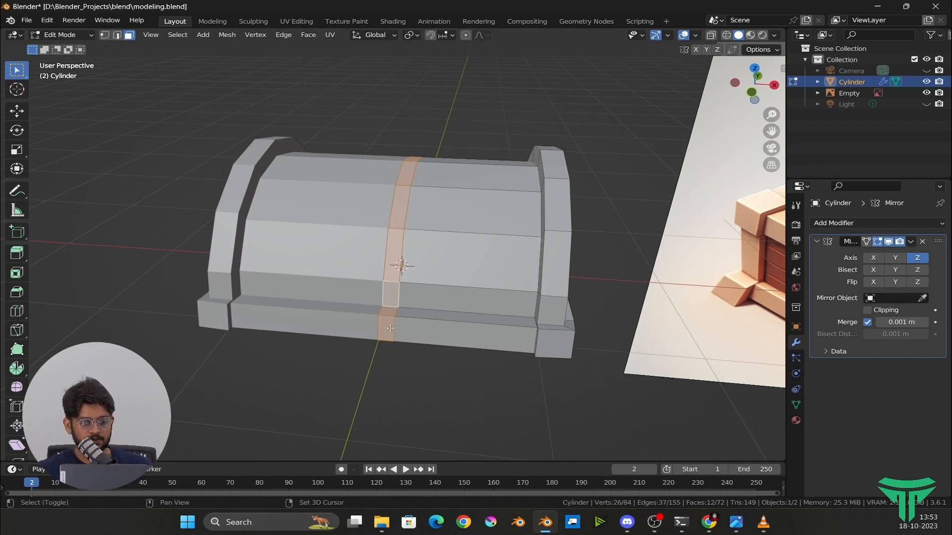
{"action": "left_click", "coordinate": [389, 330], "text": "shift"}
{"action": "middle_click_drag", "start_coordinate": [387, 332], "coordinate": [385, 306]}
{"action": "left_click", "coordinate": [408, 249], "text": "shift"}
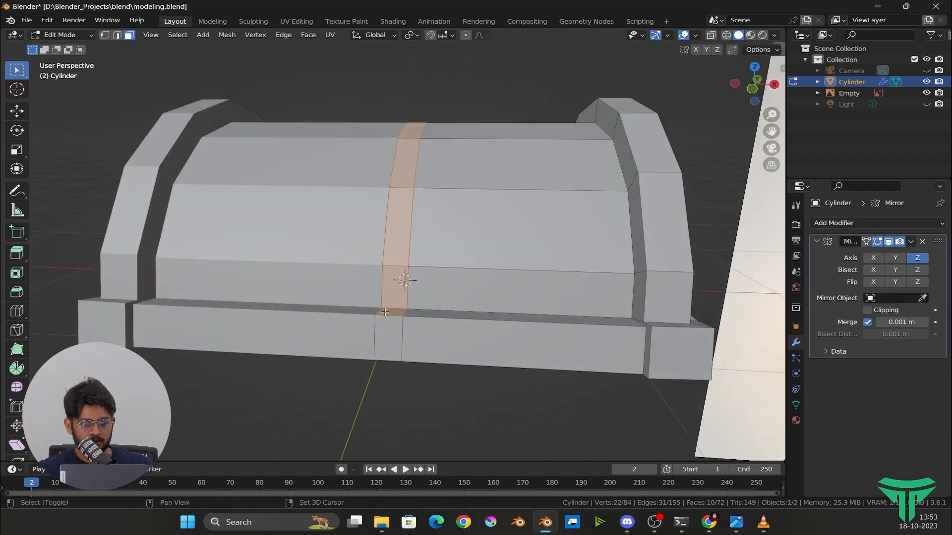
{"action": "left_click", "coordinate": [385, 312], "text": "shift"}
{"action": "scroll", "coordinate": [391, 310], "scroll_direction": "down", "scroll_amount": 4}
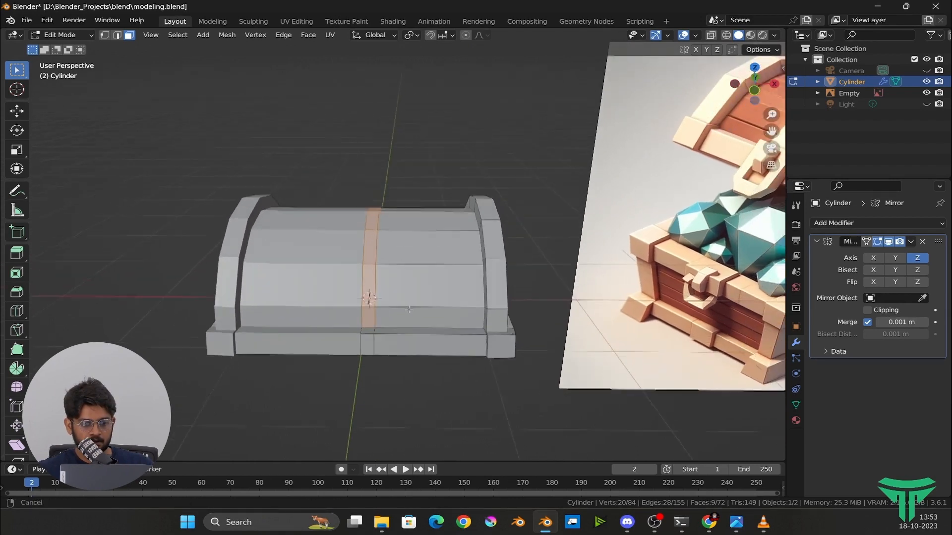
{"action": "middle_click_drag", "start_coordinate": [409, 309], "coordinate": [338, 284]}
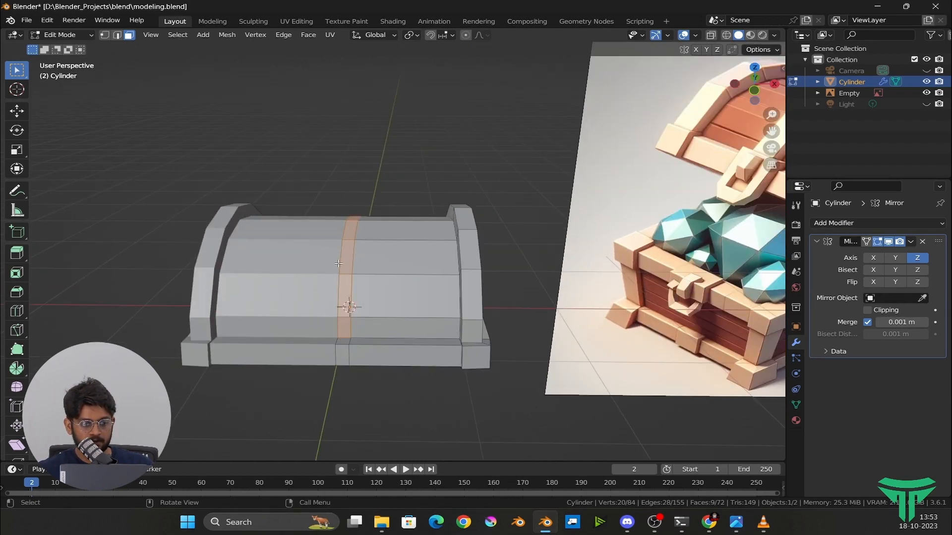
{"action": "right_click", "coordinate": [345, 266]}
{"action": "left_click", "coordinate": [345, 263]}
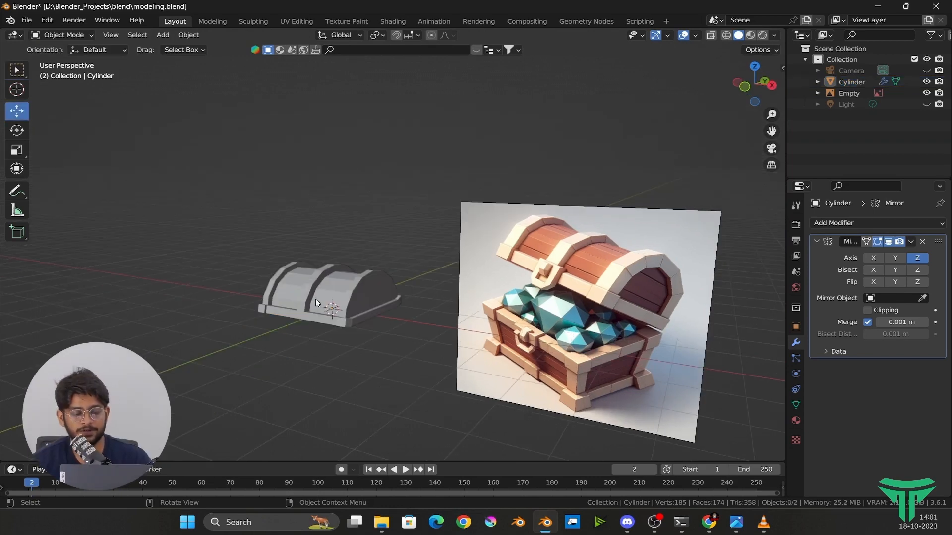
Hide the lid in the viewport and show it again.
{"action": "left_click", "coordinate": [313, 296]}
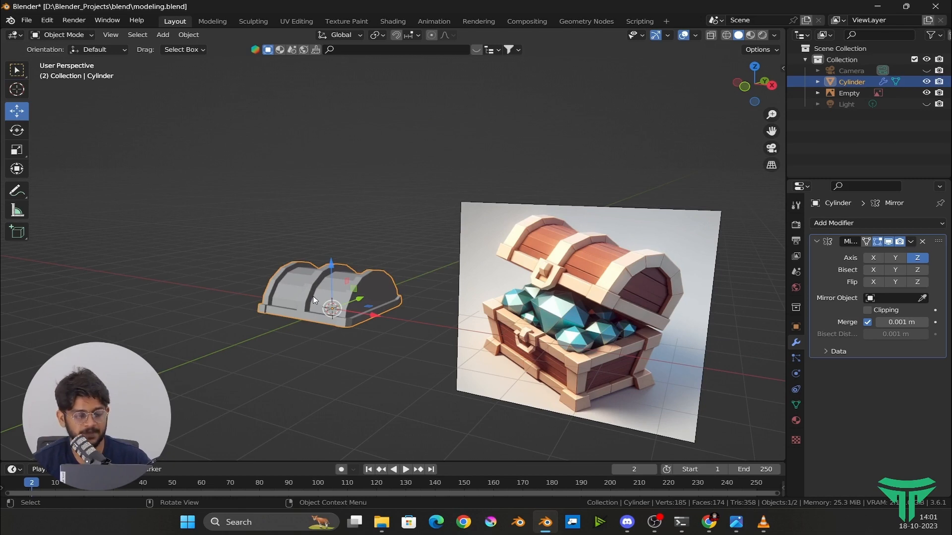
{"action": "key", "text": "h"}
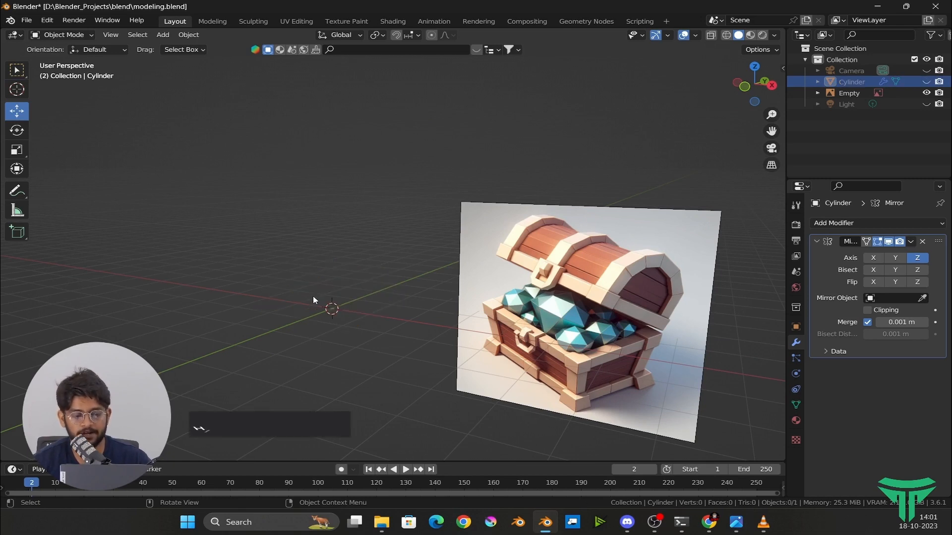
{"action": "scroll", "coordinate": [313, 296], "scroll_direction": "up", "scroll_amount": 3}
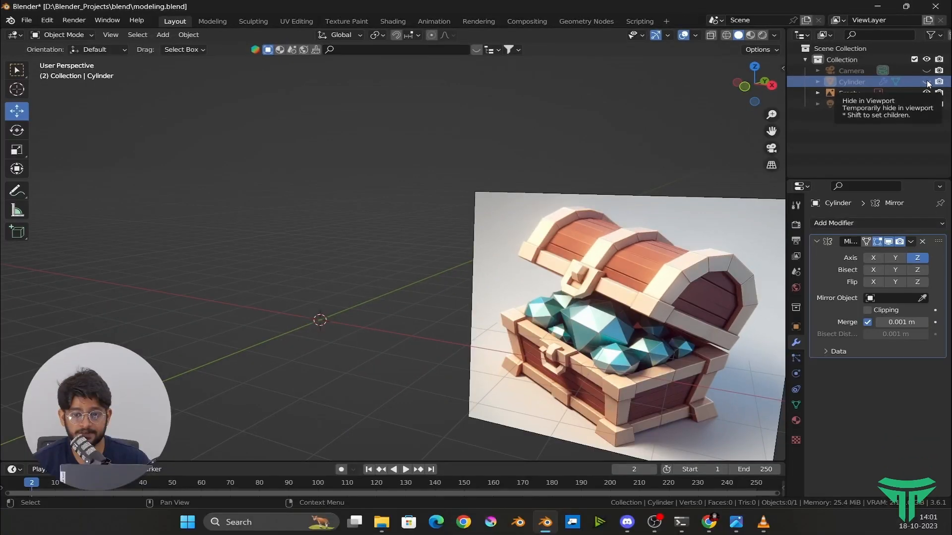
{"action": "left_click", "coordinate": [927, 96]}
{"action": "left_click", "coordinate": [927, 96]}
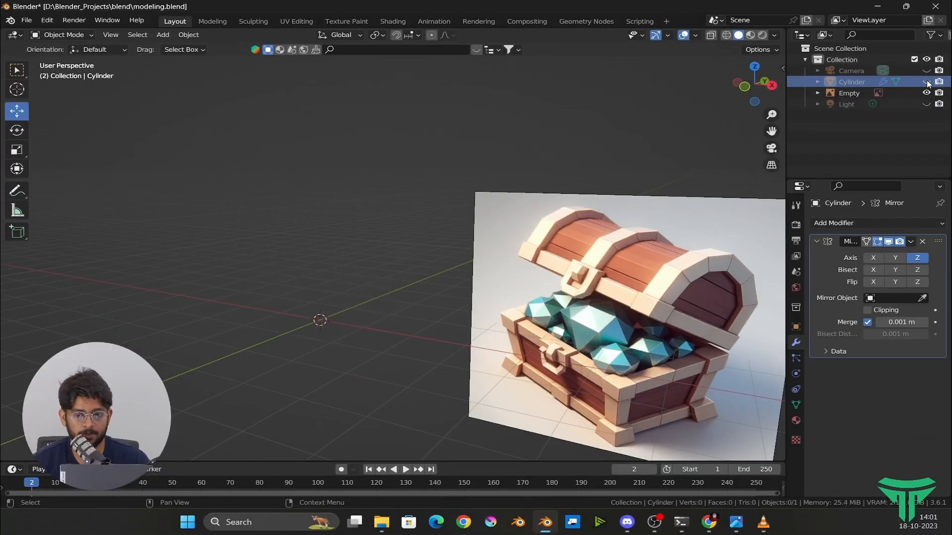
{"action": "left_click", "coordinate": [926, 96]}
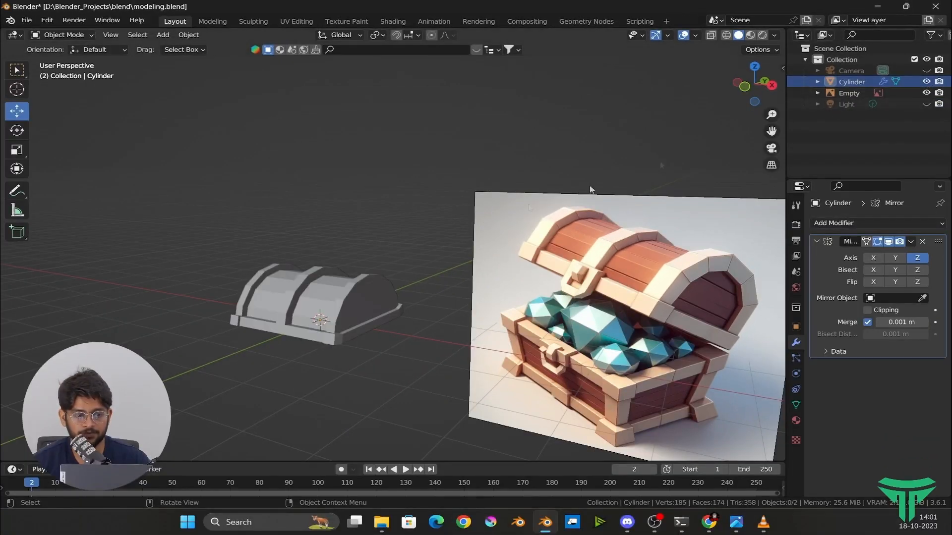
Reveal all hidden objects and hide the lid, camera and light together.
{"action": "left_click", "coordinate": [341, 297]}
{"action": "key", "text": "h"}
{"action": "key", "text": "alt+h"}
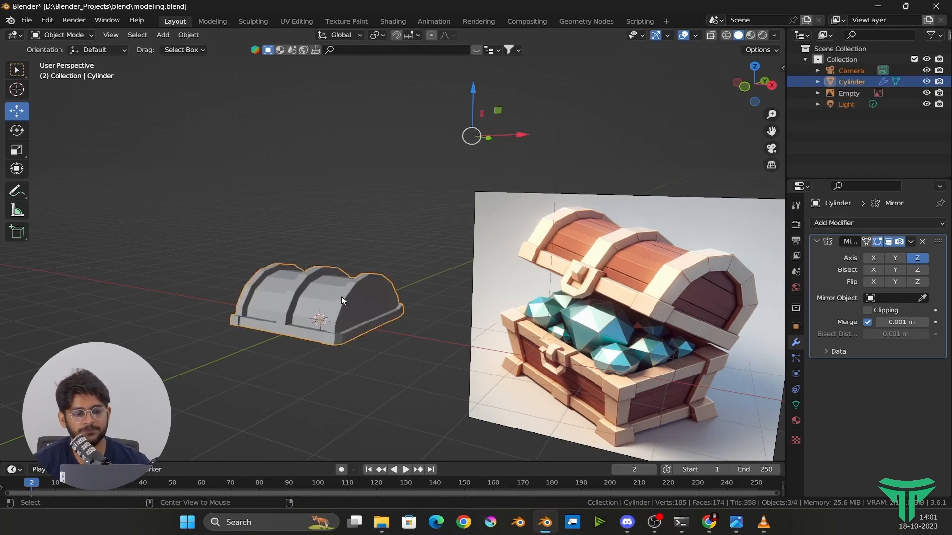
{"action": "key", "text": "h"}
{"action": "middle_click_drag", "start_coordinate": [634, 329], "coordinate": [576, 256]}
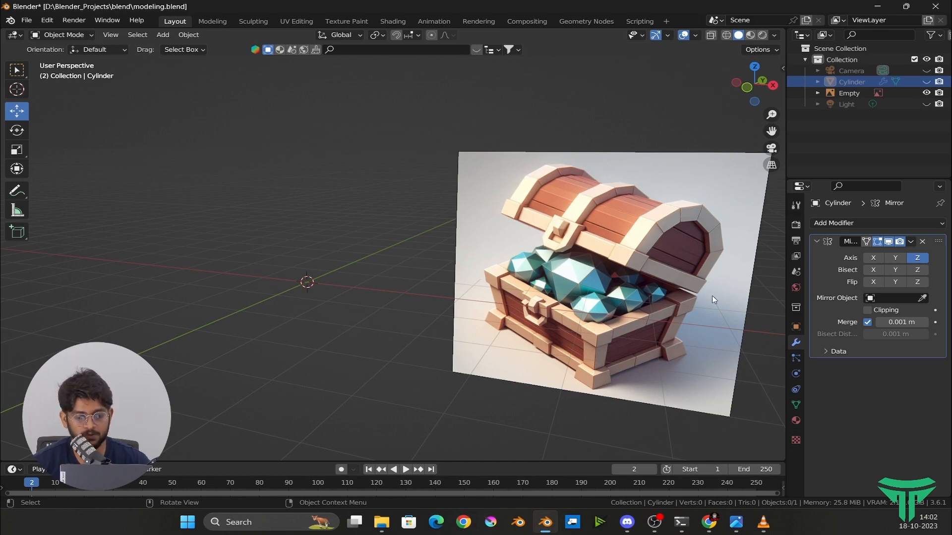
Add a 2 m cube at the world origin and raise it along Z until its base sits near the ground grid.
{"action": "left_click", "coordinate": [163, 35]}
{"action": "mouse_move", "coordinate": [183, 44]}
{"action": "left_click", "coordinate": [309, 59]}
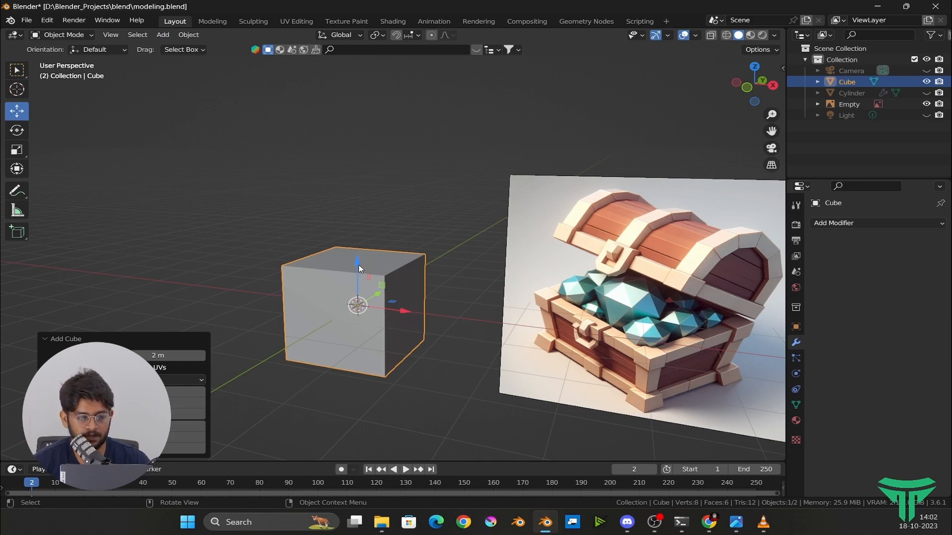
{"action": "left_click_drag", "start_coordinate": [358, 267], "coordinate": [359, 216]}
{"action": "middle_click_drag", "start_coordinate": [385, 300], "coordinate": [399, 318]}
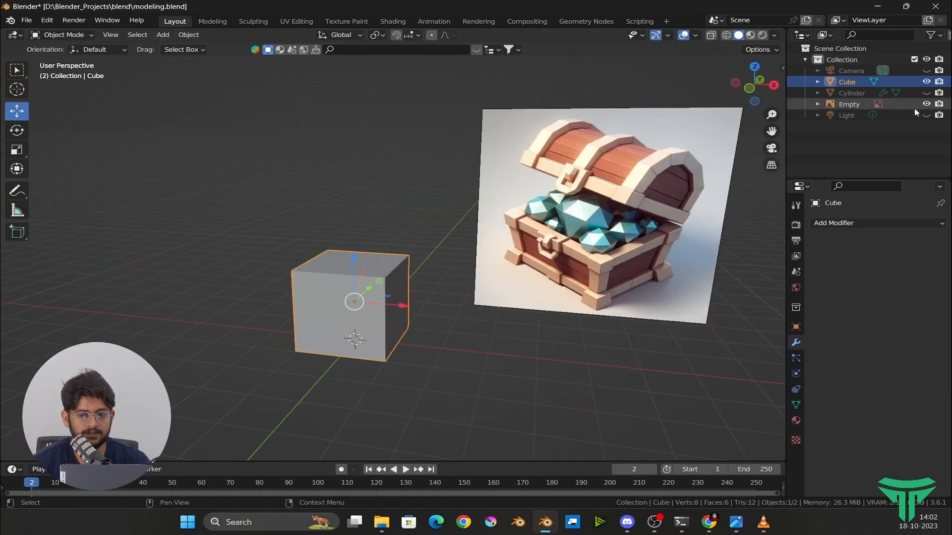
Show the lid again and move it up along Z to about the middle of the cube's height.
{"action": "left_click", "coordinate": [925, 93]}
{"action": "left_click", "coordinate": [375, 361]}
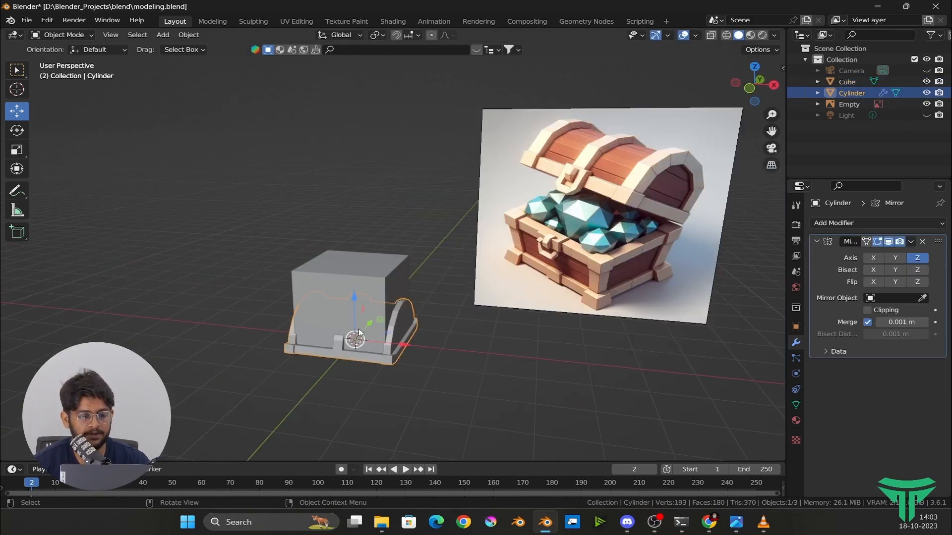
{"action": "key", "text": "g"}
{"action": "key", "text": "z"}
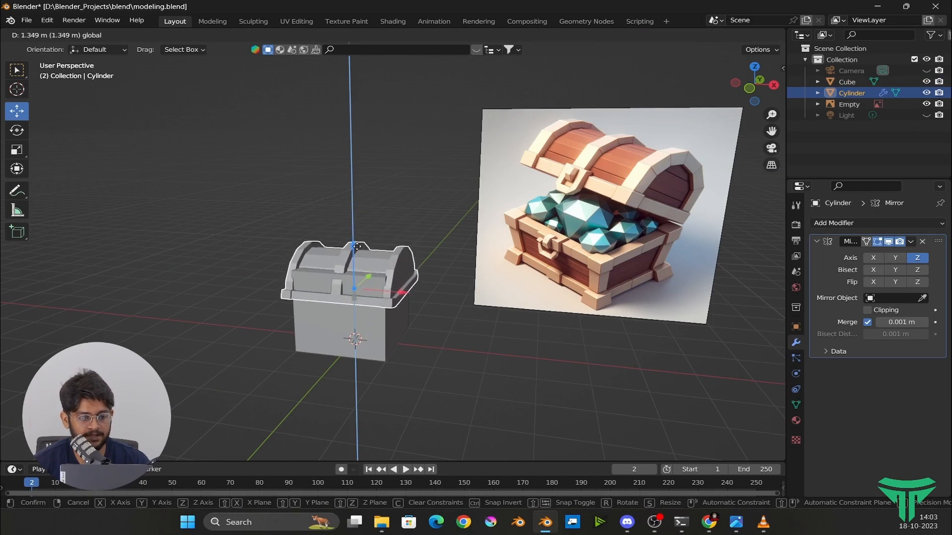
{"action": "left_click", "coordinate": [356, 254]}
Select the cube and widen it along the X axis beyond the lid's ends.
{"action": "left_click", "coordinate": [362, 347]}
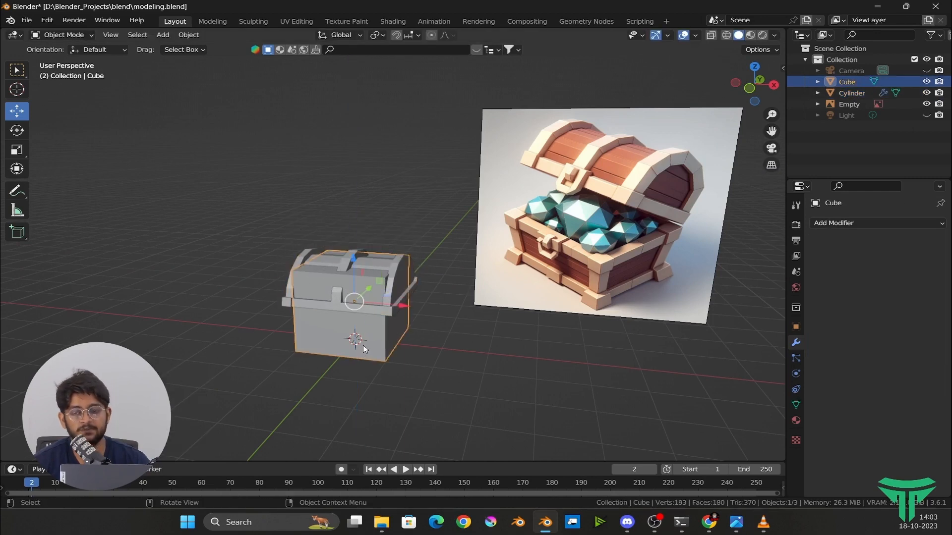
{"action": "scroll", "coordinate": [364, 344], "scroll_direction": "up", "scroll_amount": 2}
{"action": "scroll", "coordinate": [347, 363], "scroll_direction": "down", "scroll_amount": 4}
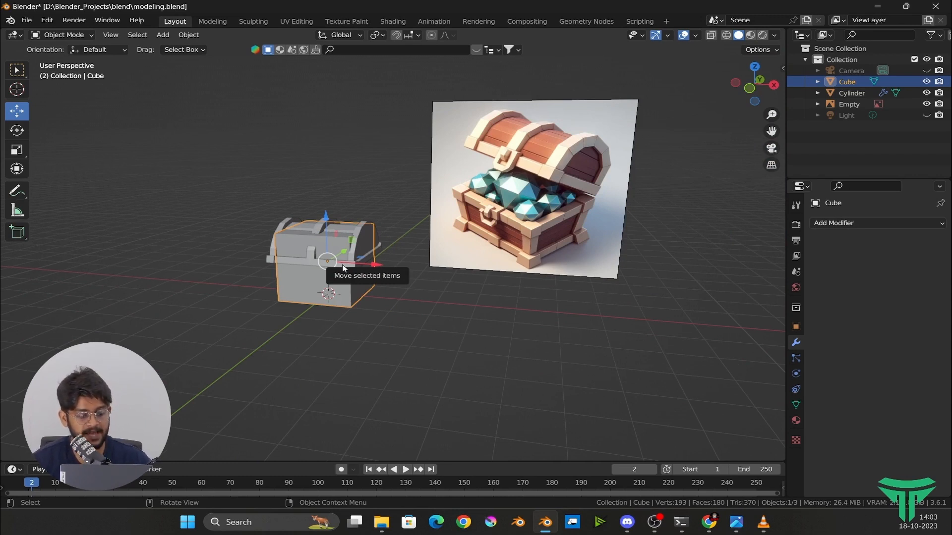
{"action": "key", "text": "s"}
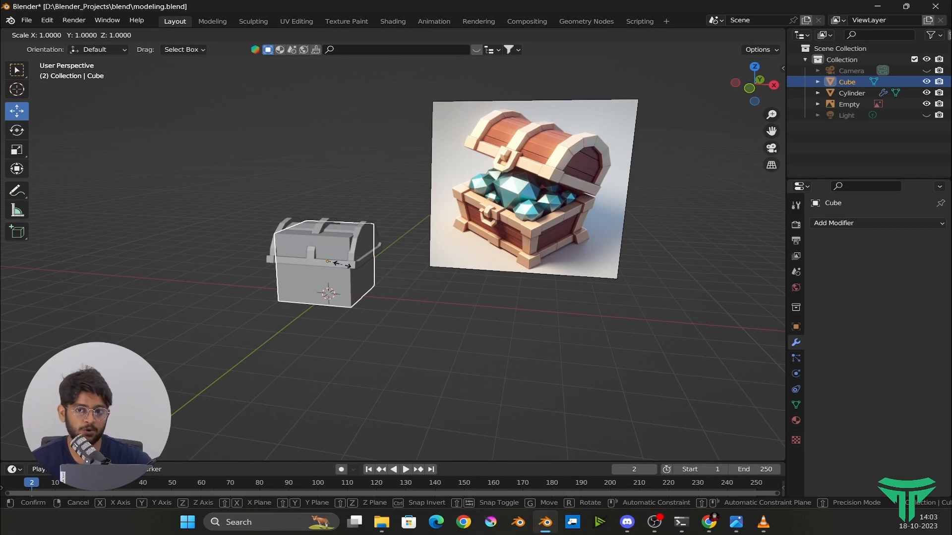
{"action": "key", "text": "x"}
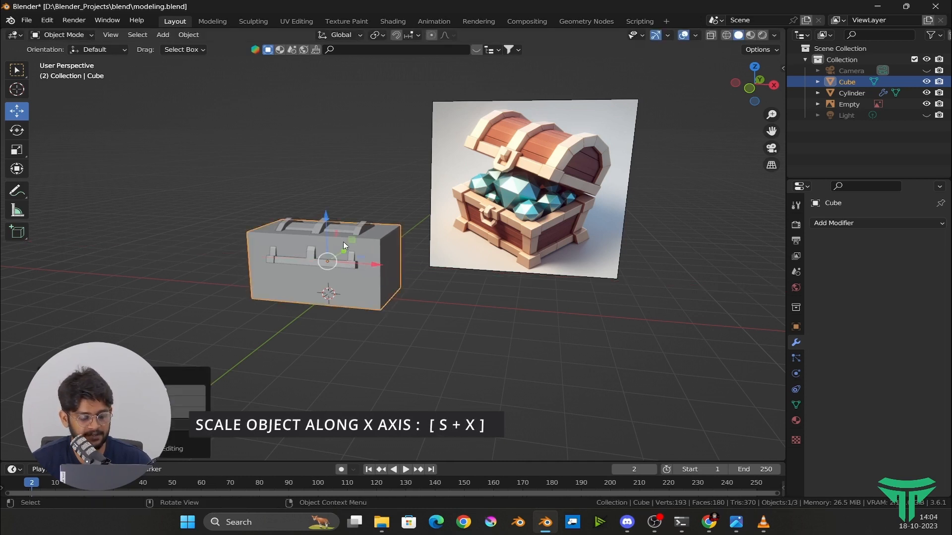
Scale the cube down along Z to about 0.75 and lower it beneath the lid.
{"action": "key", "text": "y"}
{"action": "key", "text": "z"}
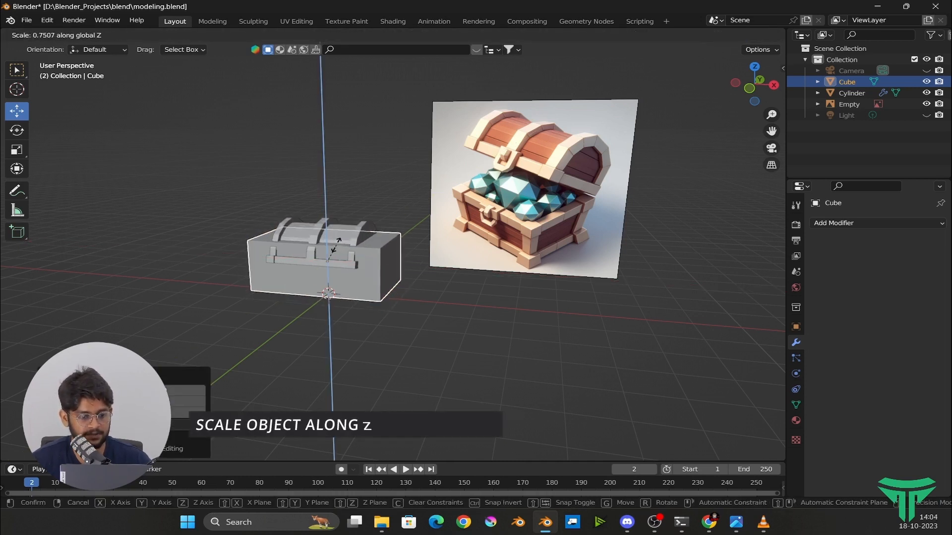
{"action": "left_click", "coordinate": [326, 226]}
{"action": "left_click_drag", "start_coordinate": [326, 224], "coordinate": [326, 239]}
{"action": "middle_click_drag", "start_coordinate": [334, 248], "coordinate": [398, 290]}
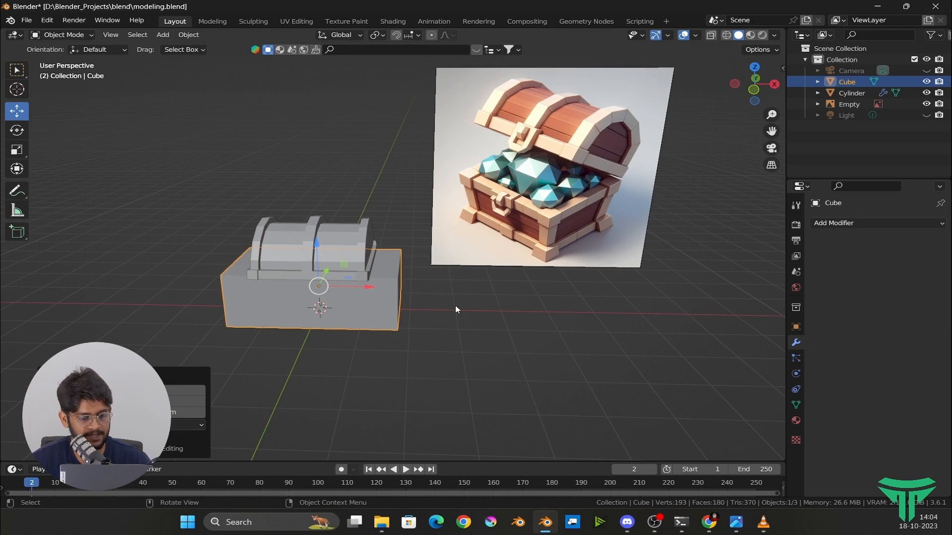
Scale the base box down along X until its width roughly matches the lid's.
{"action": "key", "text": "s"}
{"action": "key", "text": "x"}
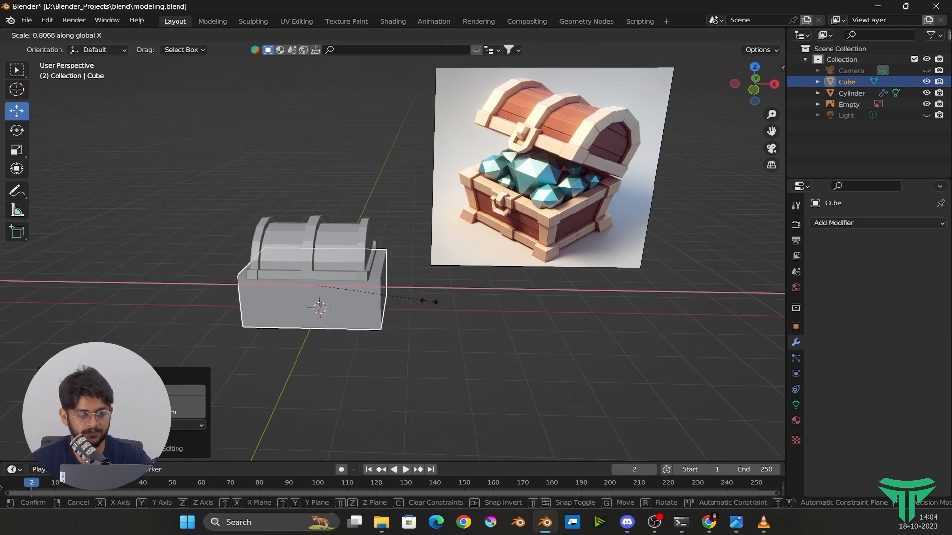
{"action": "left_click", "coordinate": [412, 298]}
Hide the lid and select the base box.
{"action": "left_click", "coordinate": [338, 261]}
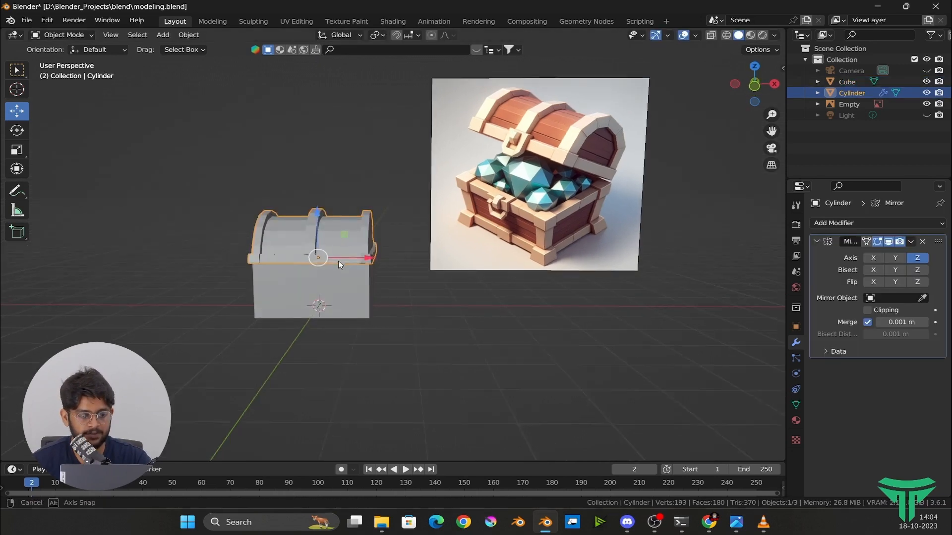
{"action": "middle_click_drag", "start_coordinate": [338, 261], "coordinate": [440, 276]}
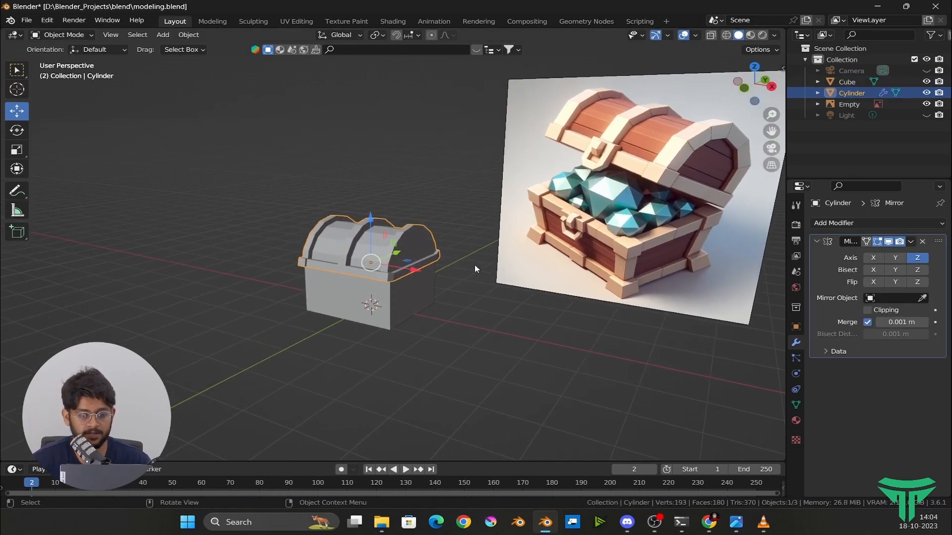
{"action": "left_click", "coordinate": [926, 92]}
{"action": "scroll", "coordinate": [412, 287], "scroll_direction": "up", "scroll_amount": 1}
{"action": "middle_click_drag", "start_coordinate": [384, 292], "coordinate": [308, 278]}
{"action": "scroll", "coordinate": [334, 256], "scroll_direction": "up", "scroll_amount": 1}
{"action": "left_click", "coordinate": [333, 256]}
{"action": "scroll", "coordinate": [336, 256], "scroll_direction": "down", "scroll_amount": 2}
{"action": "scroll", "coordinate": [338, 258], "scroll_direction": "up", "scroll_amount": 2}
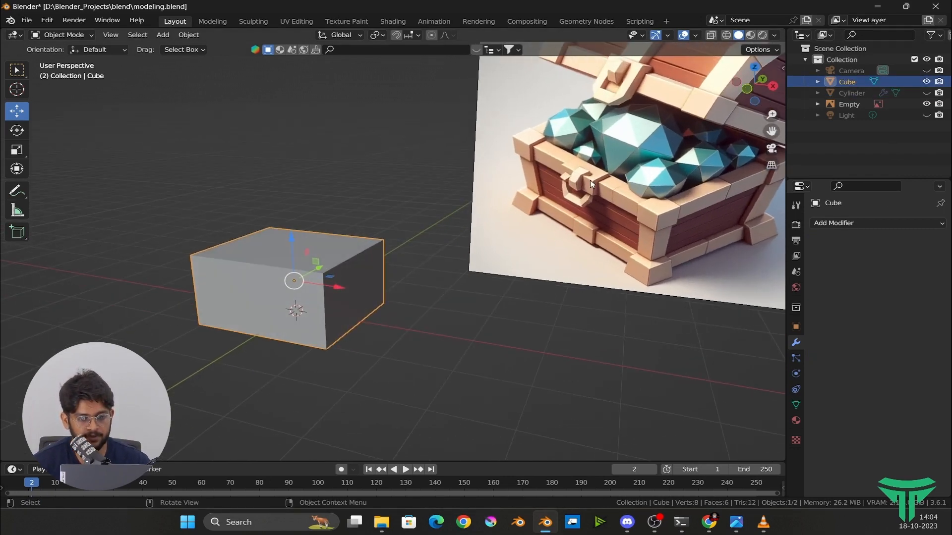
Taper the base box inward toward the floor by scaling down its bottom face in Edit Mode.
{"action": "middle_click_drag", "start_coordinate": [513, 248], "coordinate": [285, 336]}
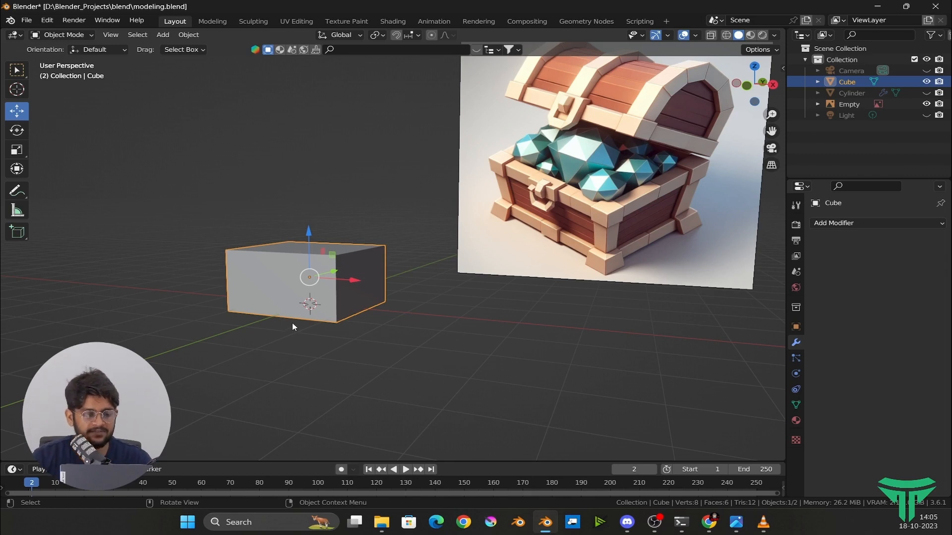
{"action": "middle_click_drag", "start_coordinate": [292, 323], "coordinate": [311, 311]}
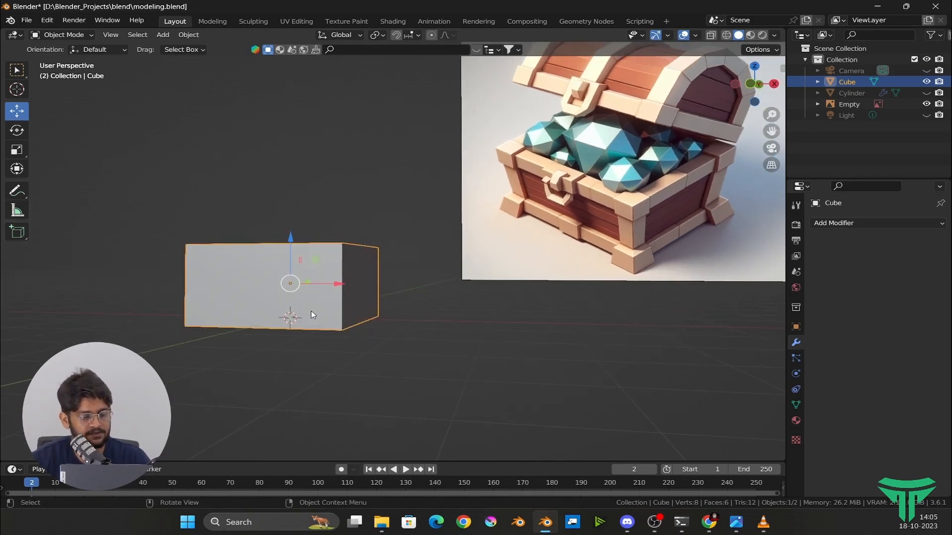
{"action": "key", "text": "Tab"}
{"action": "scroll", "coordinate": [342, 297], "scroll_direction": "down", "scroll_amount": 3}
{"action": "middle_click_drag", "start_coordinate": [374, 278], "coordinate": [409, 268], "text": "shift"}
{"action": "scroll", "coordinate": [417, 298], "scroll_direction": "up", "scroll_amount": 2}
{"action": "left_click", "coordinate": [386, 283]}
{"action": "middle_click_drag", "start_coordinate": [425, 320], "coordinate": [519, 346]}
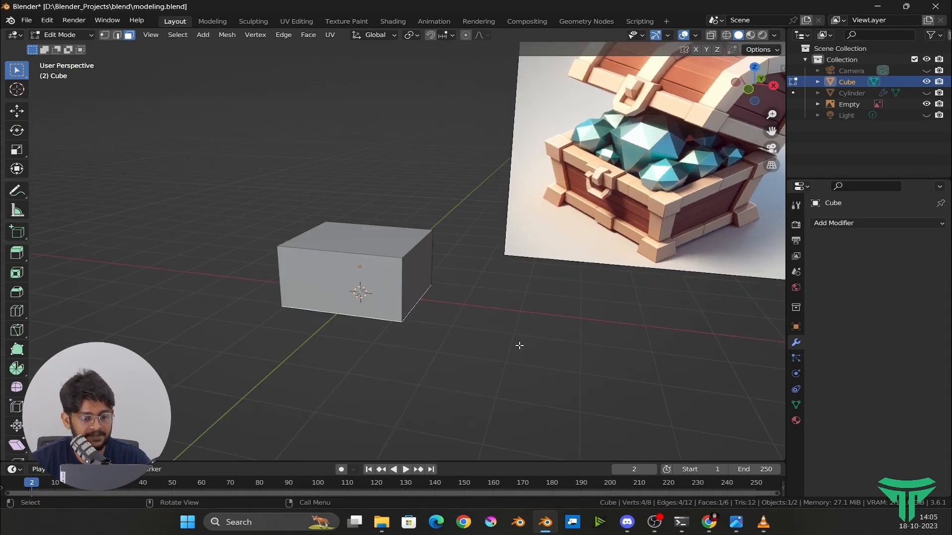
{"action": "key", "text": "s"}
{"action": "left_click", "coordinate": [469, 330]}
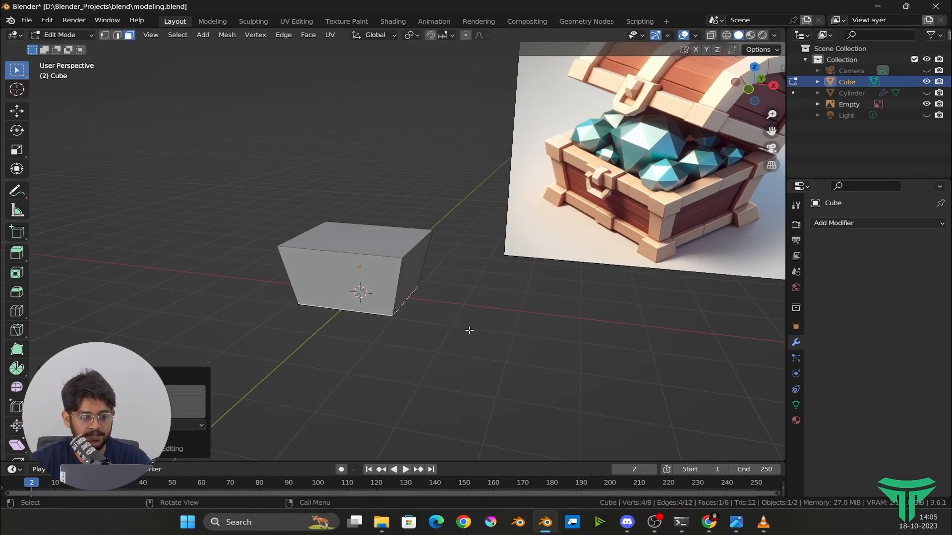
Add a centred loop cut that divides the base into two equal halves along its width.
{"action": "middle_click_drag", "start_coordinate": [470, 331], "coordinate": [365, 346]}
{"action": "key", "text": "ctrl+r"}
{"action": "left_click", "coordinate": [360, 314]}
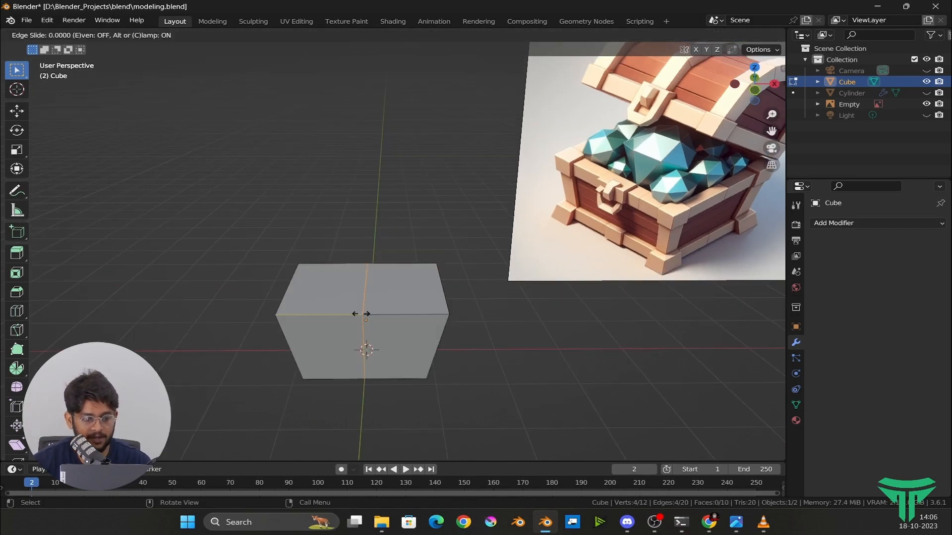
{"action": "right_click", "coordinate": [361, 314]}
{"action": "scroll", "coordinate": [360, 314], "scroll_direction": "down", "scroll_amount": 4}
{"action": "middle_click_drag", "start_coordinate": [318, 321], "coordinate": [315, 249], "text": "shift"}
{"action": "scroll", "coordinate": [341, 283], "scroll_direction": "up", "scroll_amount": 3}
Delete the outer vertices of the base's negative-X half so only the other half remains.
{"action": "key", "text": "1"}
{"action": "left_click_drag", "start_coordinate": [289, 180], "coordinate": [391, 389]}
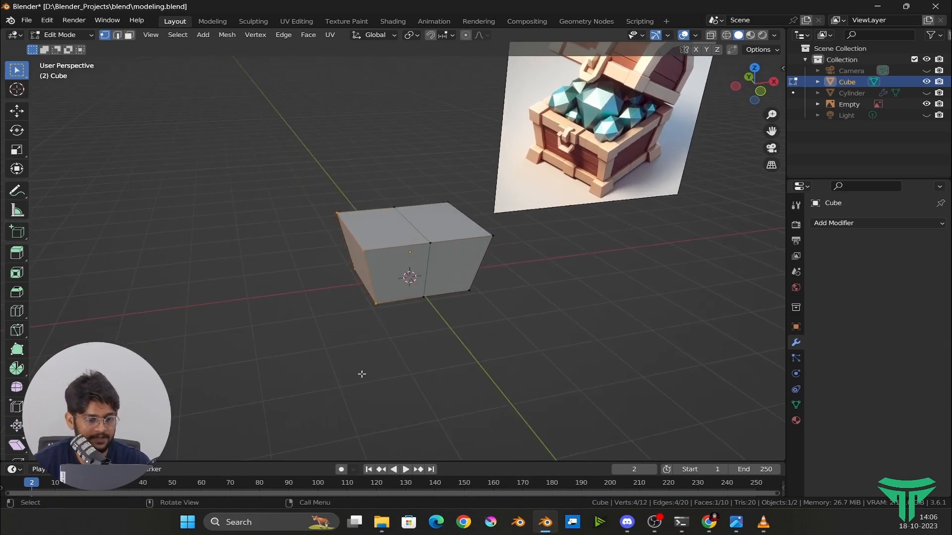
{"action": "middle_click_drag", "start_coordinate": [362, 373], "coordinate": [352, 374]}
{"action": "key", "text": "x"}
{"action": "left_click", "coordinate": [377, 284]}
{"action": "key", "text": "Tab"}
{"action": "middle_click_drag", "start_coordinate": [377, 283], "coordinate": [425, 300]}
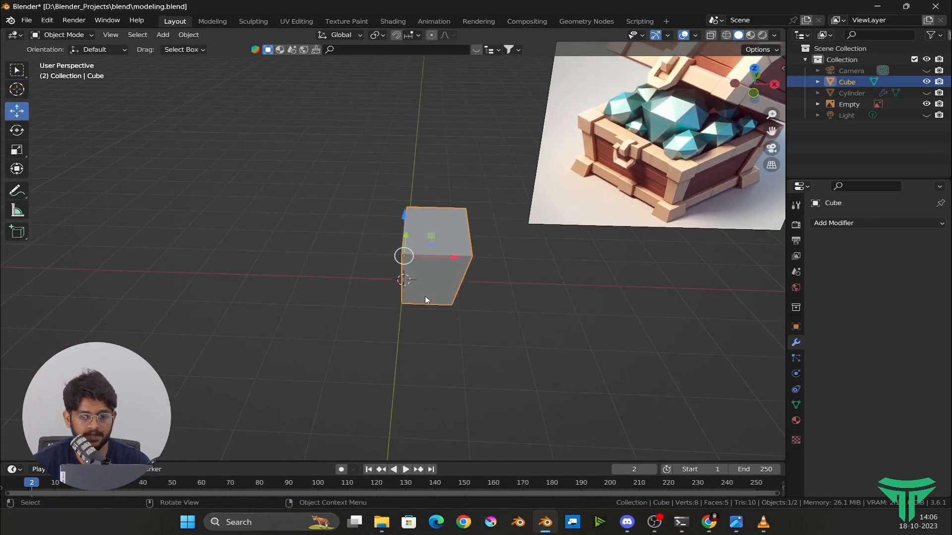
Add a Mirror modifier on the X axis to the remaining half of the base.
{"action": "left_click", "coordinate": [890, 228]}
{"action": "left_click", "coordinate": [716, 348]}
{"action": "middle_click_drag", "start_coordinate": [496, 298], "coordinate": [418, 319]}
{"action": "key", "text": "Tab"}
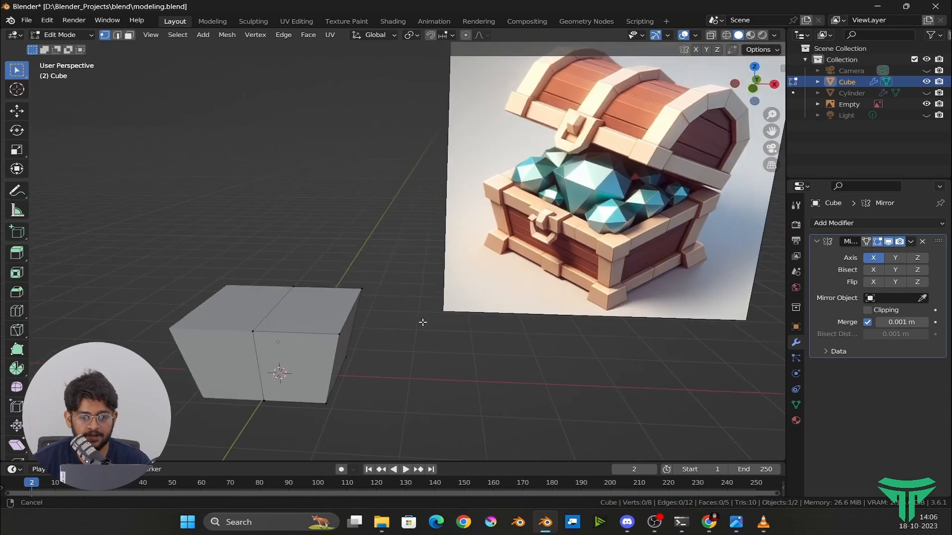
Add loop cuts to the base just below its top edge and close to its outer end.
{"action": "middle_click_drag", "start_coordinate": [352, 352], "coordinate": [438, 313], "text": "ctrl"}
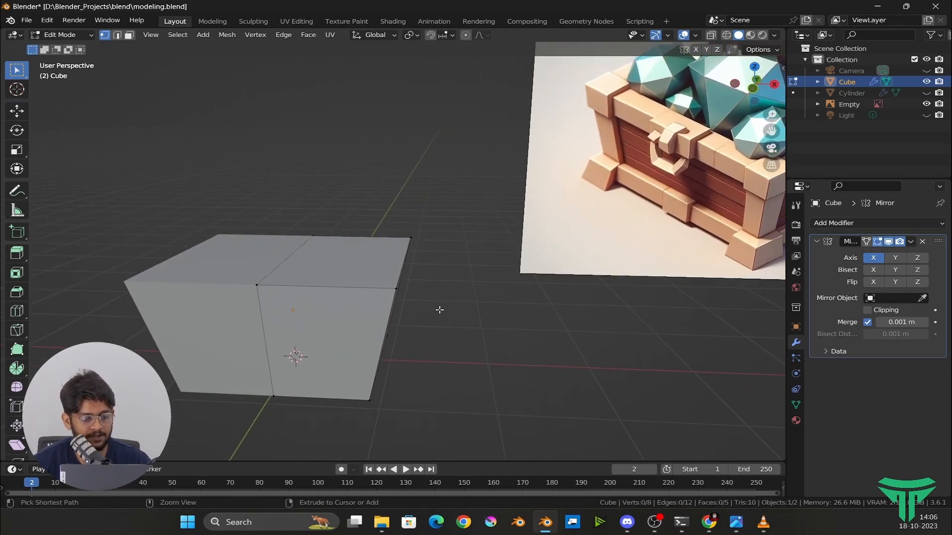
{"action": "key", "text": "ctrl+r"}
{"action": "left_click", "coordinate": [259, 331]}
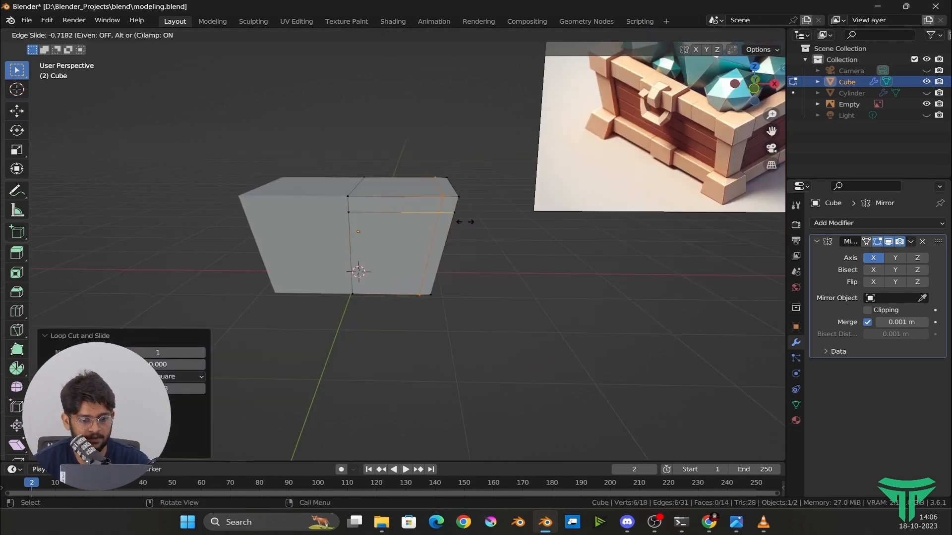
{"action": "left_click", "coordinate": [464, 222]}
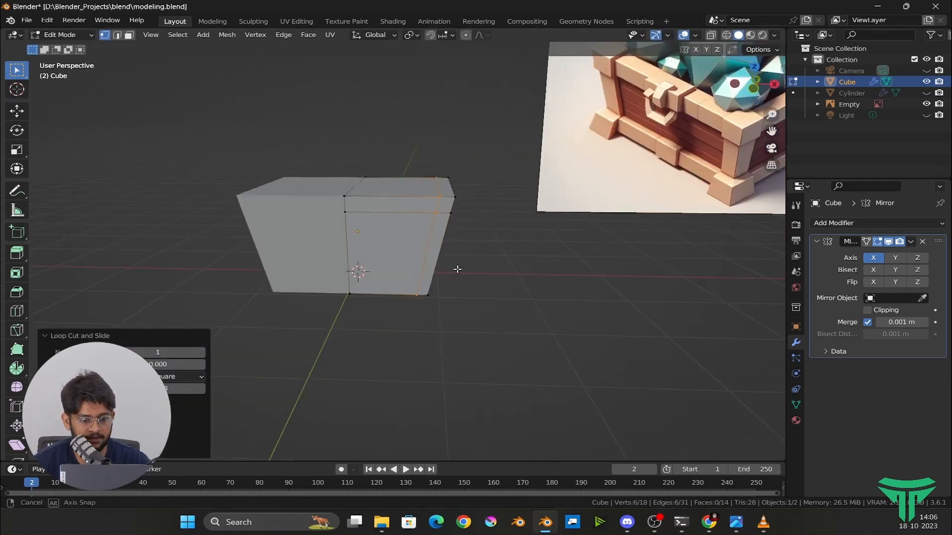
Add loop cuts near the base's bottom edge and near the front and rear corners of its side.
{"action": "middle_click_drag", "start_coordinate": [457, 270], "coordinate": [418, 268]}
{"action": "key", "text": "ctrl+r"}
{"action": "left_click", "coordinate": [391, 267]}
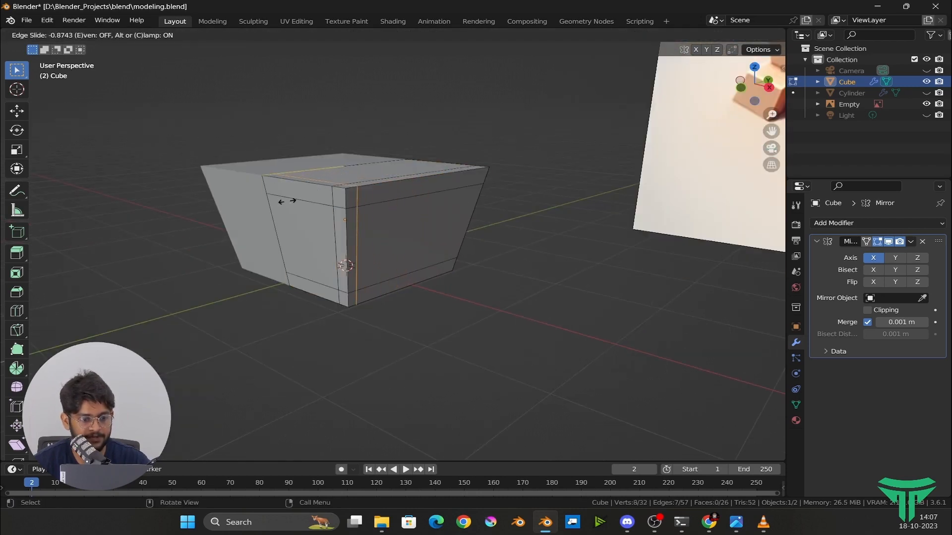
{"action": "left_click", "coordinate": [287, 201]}
{"action": "middle_click_drag", "start_coordinate": [455, 216], "coordinate": [362, 249]}
{"action": "key", "text": "ctrl+r"}
{"action": "left_click", "coordinate": [444, 233]}
{"action": "left_click", "coordinate": [447, 238]}
Select the face loops forming the base's border bands and extrude them along their normals by about 0.06 m.
{"action": "left_click", "coordinate": [419, 248], "text": "alt"}
{"action": "key", "text": "3"}
{"action": "left_click", "coordinate": [355, 248], "text": "alt+shift"}
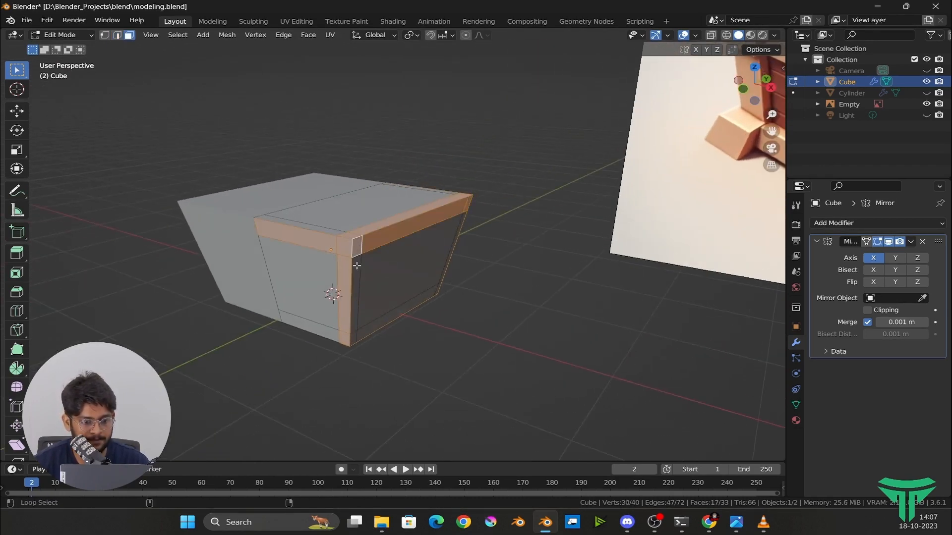
{"action": "left_click", "coordinate": [374, 328], "text": "alt+shift"}
{"action": "middle_click_drag", "start_coordinate": [374, 328], "coordinate": [359, 250]}
{"action": "right_click", "coordinate": [371, 229]}
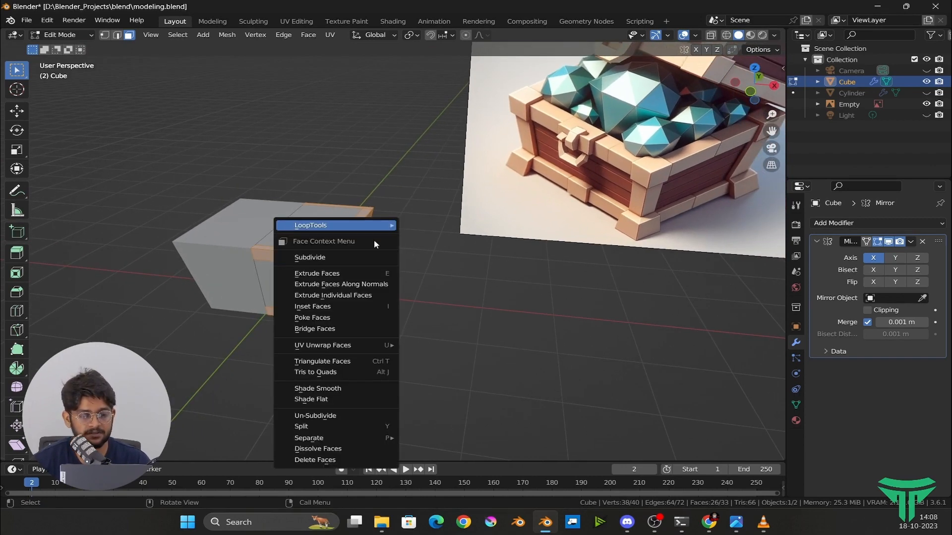
{"action": "left_click", "coordinate": [369, 284]}
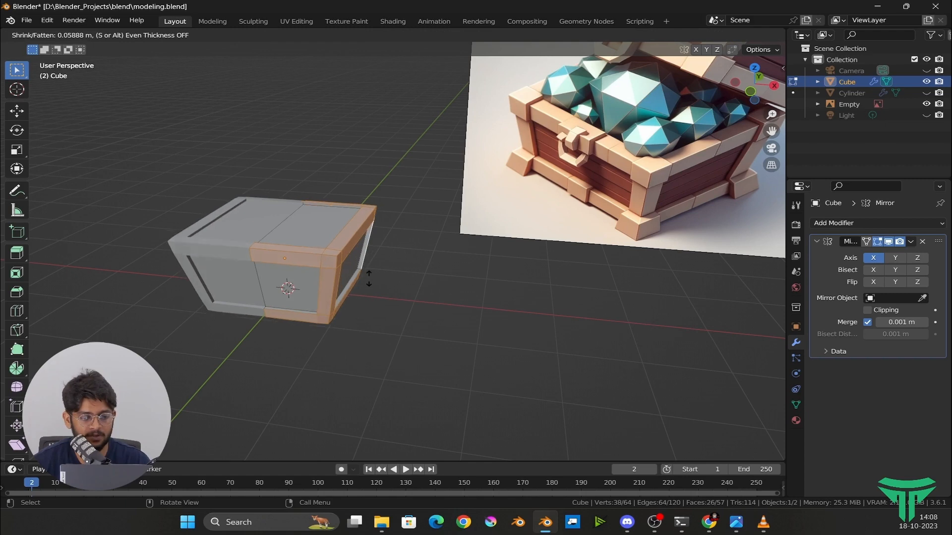
{"action": "left_click", "coordinate": [367, 274]}
Extrude the two faces of the base's upper front corner along their normals by about 0.1 m.
{"action": "key", "text": "Tab"}
{"action": "middle_click_drag", "start_coordinate": [367, 274], "coordinate": [332, 288]}
{"action": "key", "text": "Tab"}
{"action": "left_click", "coordinate": [389, 282]}
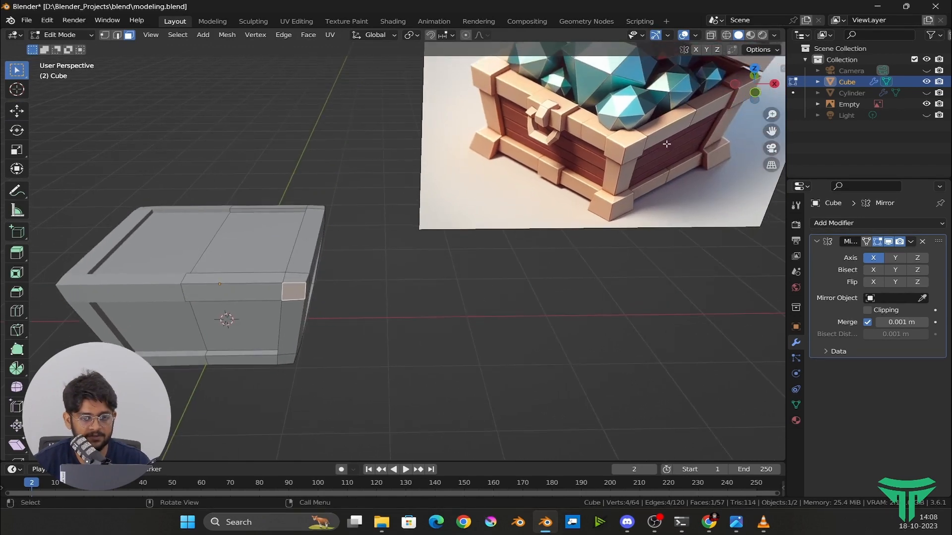
{"action": "middle_click_drag", "start_coordinate": [252, 362], "coordinate": [344, 279]}
{"action": "scroll", "coordinate": [344, 278], "scroll_direction": "up", "scroll_amount": 2}
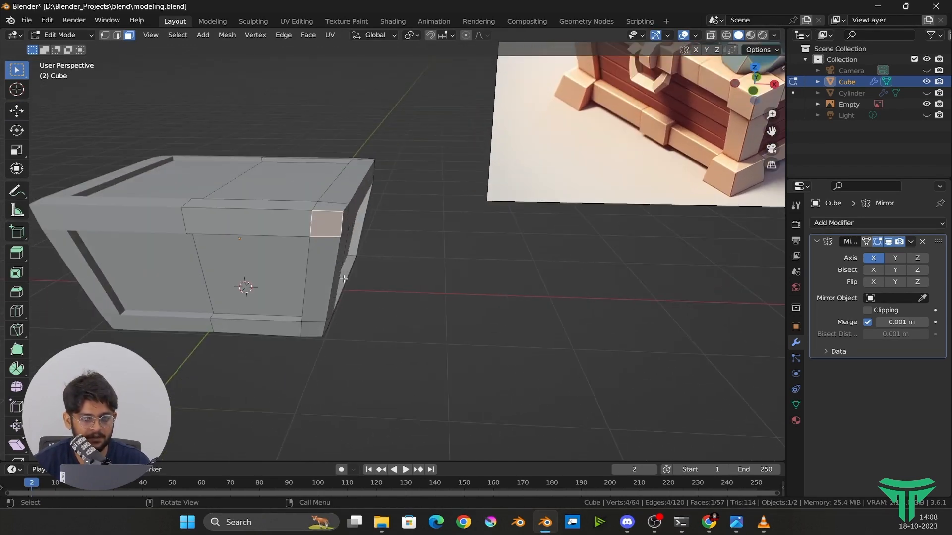
{"action": "scroll", "coordinate": [339, 292], "scroll_direction": "up", "scroll_amount": 3}
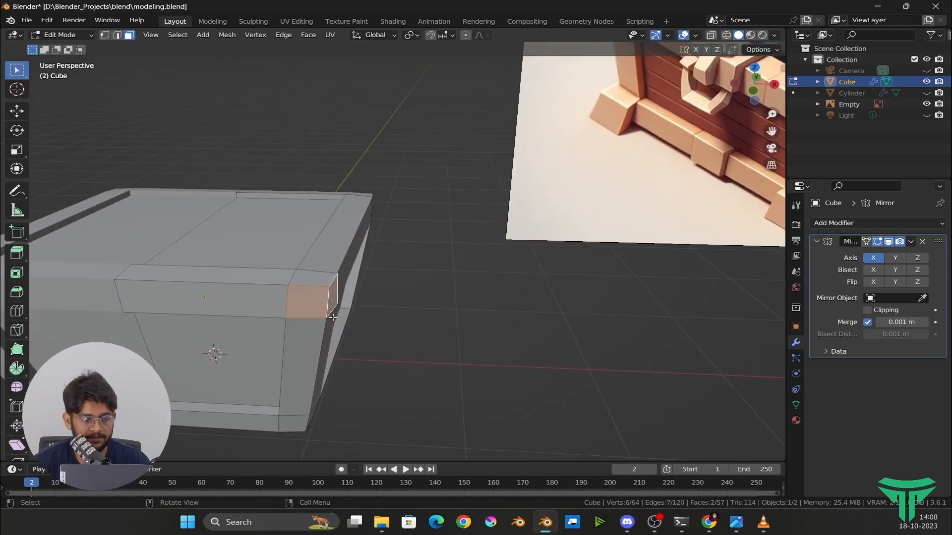
{"action": "right_click", "coordinate": [333, 293]}
{"action": "left_click", "coordinate": [332, 292]}
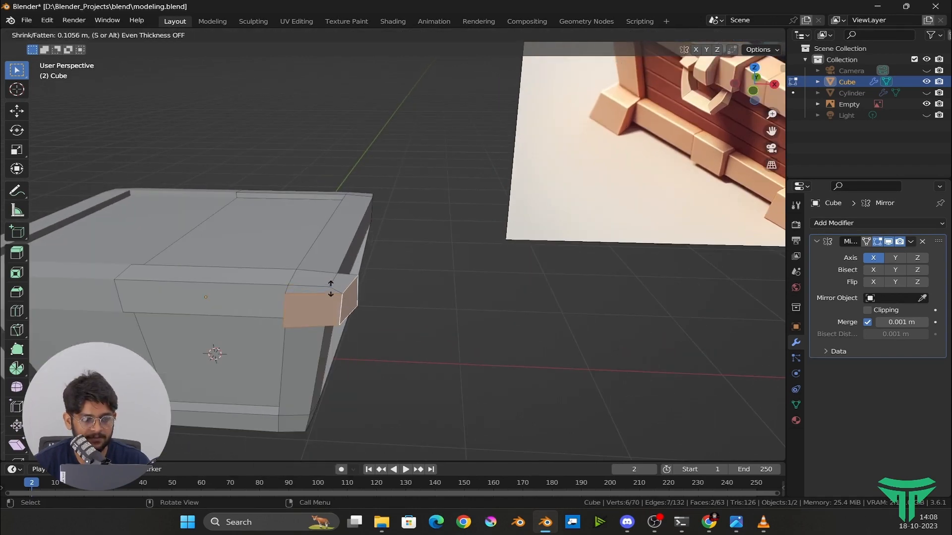
{"action": "middle_click_drag", "start_coordinate": [330, 288], "coordinate": [303, 270]}
Extrude the faces of the base's remaining upper and lower corners outward along their normals to form corner blocks.
{"action": "middle_click_drag", "start_coordinate": [420, 340], "coordinate": [478, 283]}
{"action": "key", "text": "Tab"}
{"action": "left_click", "coordinate": [357, 199]}
{"action": "left_click", "coordinate": [344, 200], "text": "shift"}
{"action": "right_click", "coordinate": [344, 199]}
{"action": "left_click", "coordinate": [344, 200]}
{"action": "left_click", "coordinate": [344, 198]}
{"action": "left_click", "coordinate": [377, 306]}
{"action": "left_click", "coordinate": [362, 305], "text": "shift"}
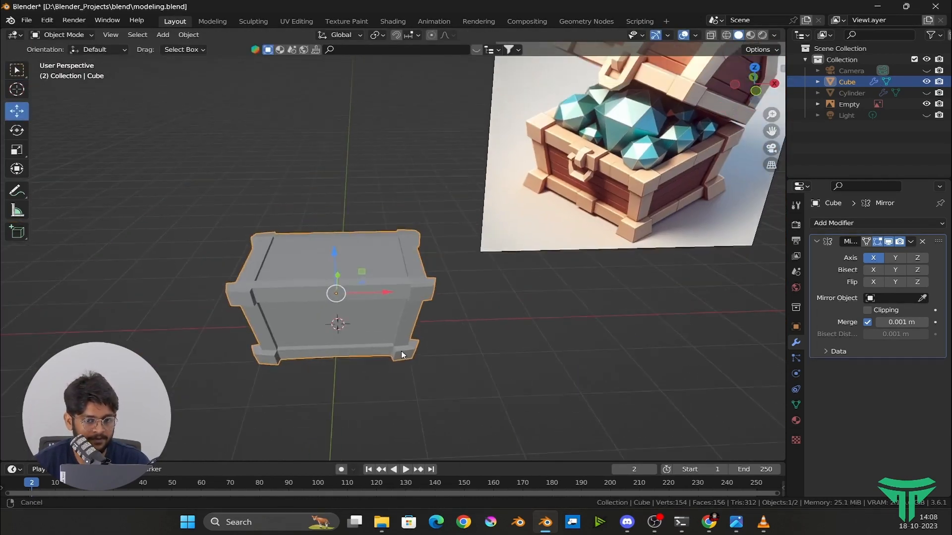
Unhide the lid and check how it sits on the base from the front.
{"action": "middle_click_drag", "start_coordinate": [400, 351], "coordinate": [382, 318]}
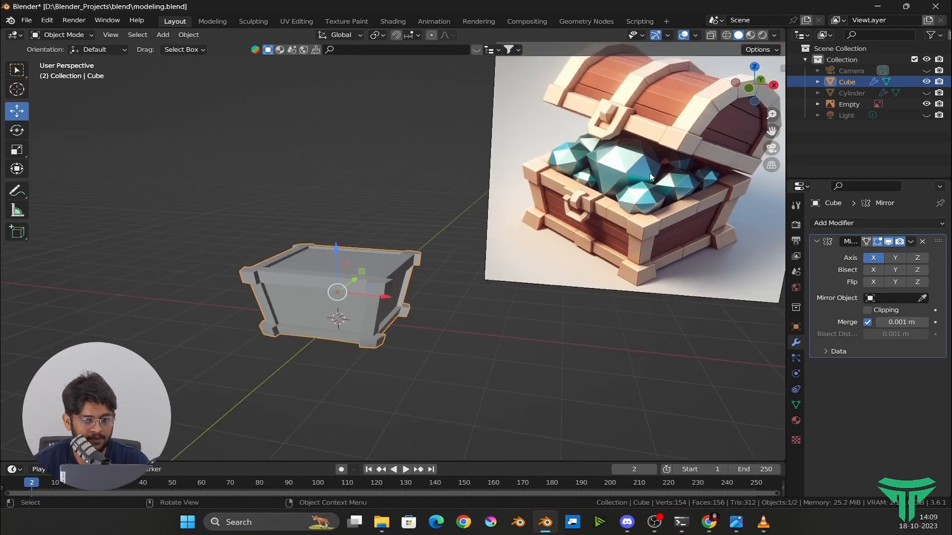
{"action": "left_click", "coordinate": [926, 93]}
{"action": "left_click", "coordinate": [415, 285]}
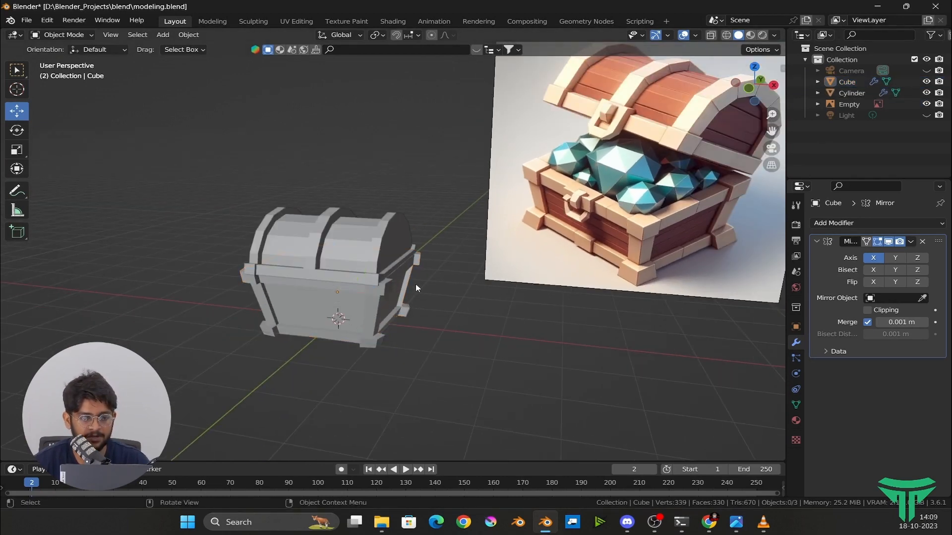
{"action": "scroll", "coordinate": [386, 289], "scroll_direction": "down", "scroll_amount": 1}
{"action": "scroll", "coordinate": [331, 276], "scroll_direction": "up", "scroll_amount": 3}
{"action": "middle_click_drag", "start_coordinate": [360, 294], "coordinate": [211, 240]}
{"action": "scroll", "coordinate": [342, 281], "scroll_direction": "down", "scroll_amount": 2}
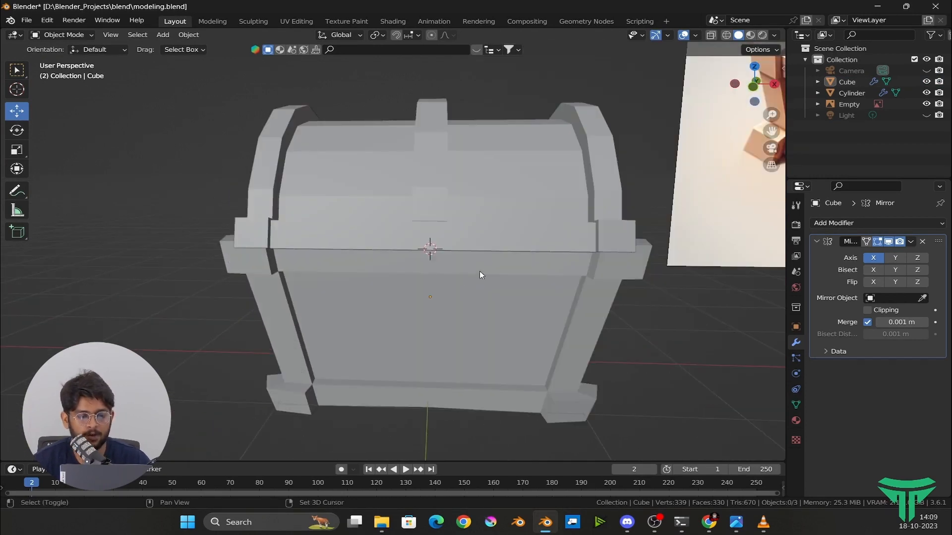
{"action": "middle_click_drag", "start_coordinate": [480, 272], "coordinate": [439, 285], "text": "shift"}
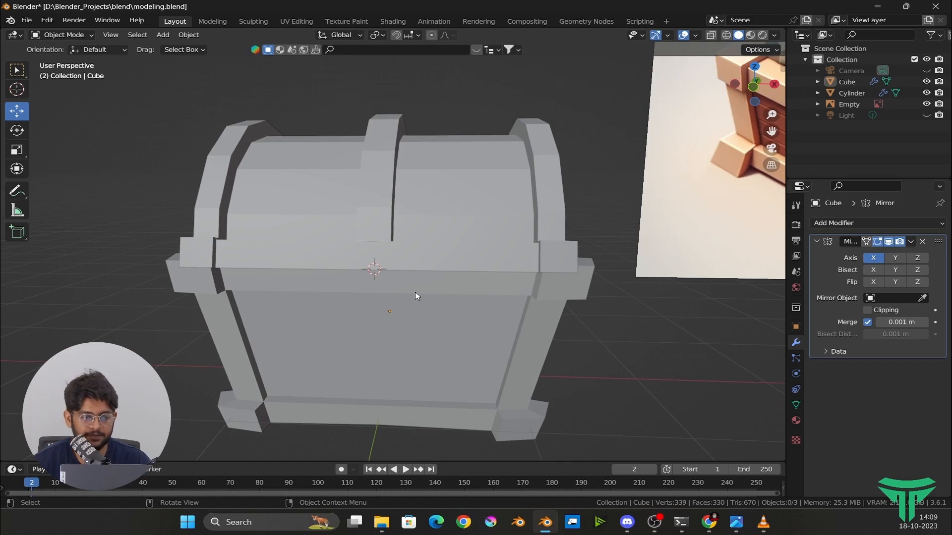
{"action": "scroll", "coordinate": [387, 275], "scroll_direction": "down", "scroll_amount": 3}
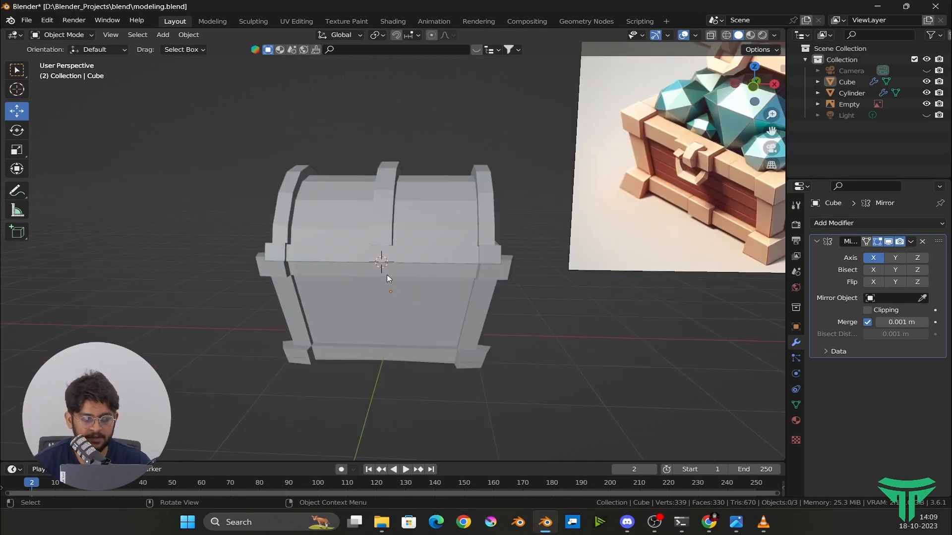
{"action": "scroll", "coordinate": [386, 274], "scroll_direction": "down", "scroll_amount": 3}
{"action": "right_click", "coordinate": [569, 340], "text": "shift"}
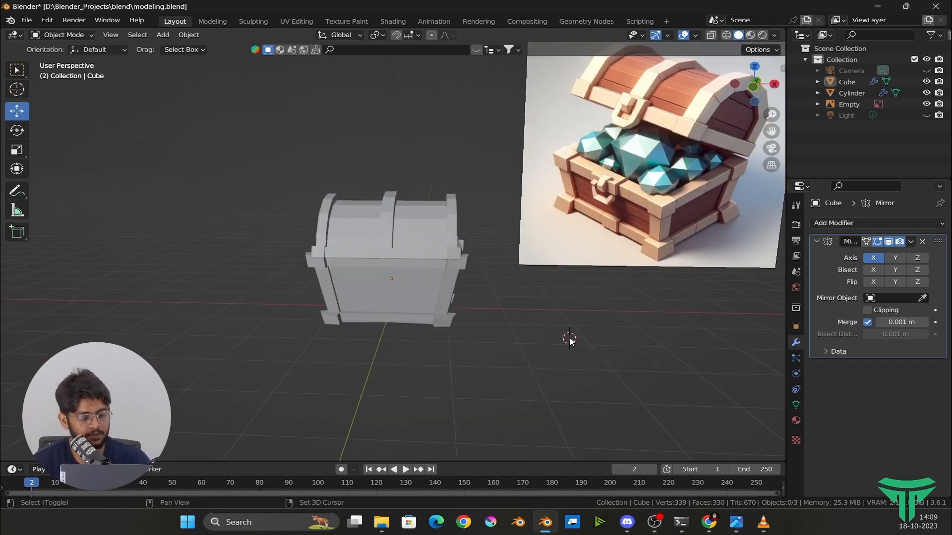
{"action": "key", "text": "shift+a"}
{"action": "left_click", "coordinate": [620, 288]}
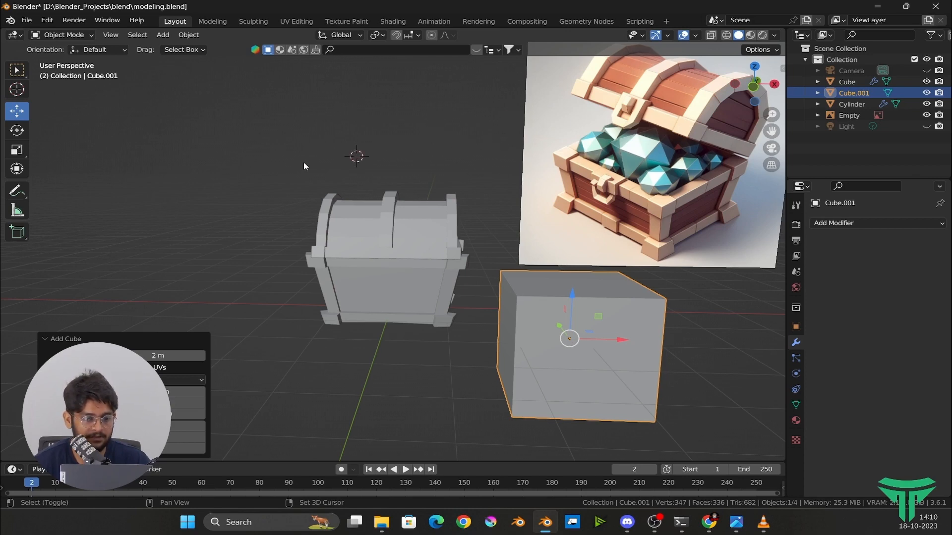
{"action": "middle_click_drag", "start_coordinate": [367, 262], "coordinate": [484, 306]}
{"action": "key", "text": "x"}
{"action": "left_click", "coordinate": [491, 282]}
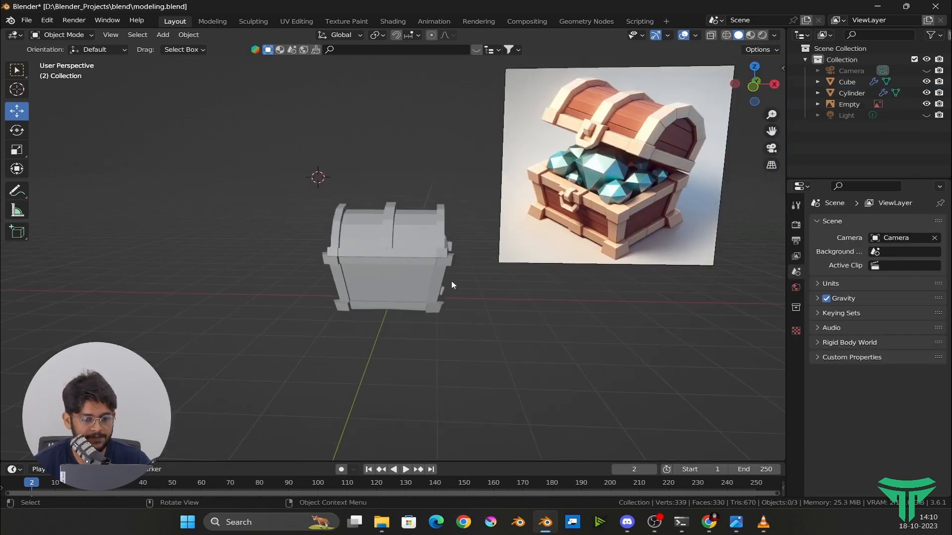
Add a cube at the chest's front centre where lid and base meet, and scale it down to a small block.
{"action": "scroll", "coordinate": [366, 283], "scroll_direction": "up", "scroll_amount": 4}
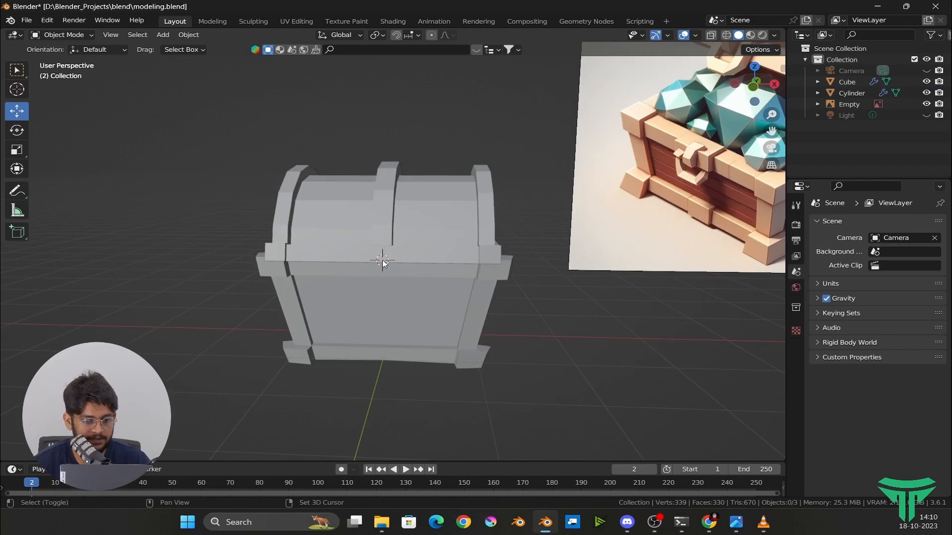
{"action": "scroll", "coordinate": [382, 260], "scroll_direction": "up", "scroll_amount": 2}
{"action": "middle_click_drag", "start_coordinate": [382, 260], "coordinate": [484, 263], "text": "shift"}
{"action": "scroll", "coordinate": [492, 254], "scroll_direction": "up", "scroll_amount": 3}
{"action": "key", "text": "shift+a"}
{"action": "mouse_move", "coordinate": [501, 275]}
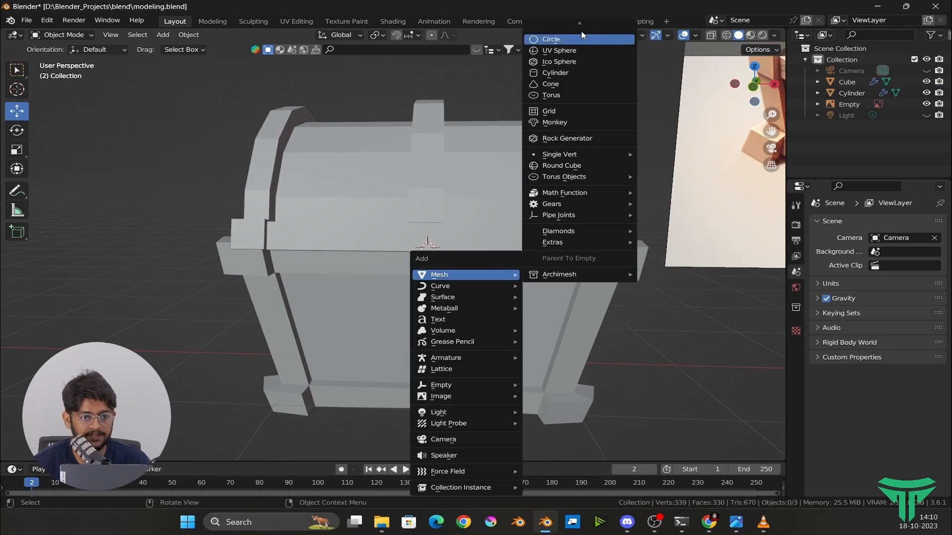
{"action": "left_click", "coordinate": [566, 30]}
{"action": "scroll", "coordinate": [529, 260], "scroll_direction": "down", "scroll_amount": 3}
{"action": "scroll", "coordinate": [541, 277], "scroll_direction": "up", "scroll_amount": 2}
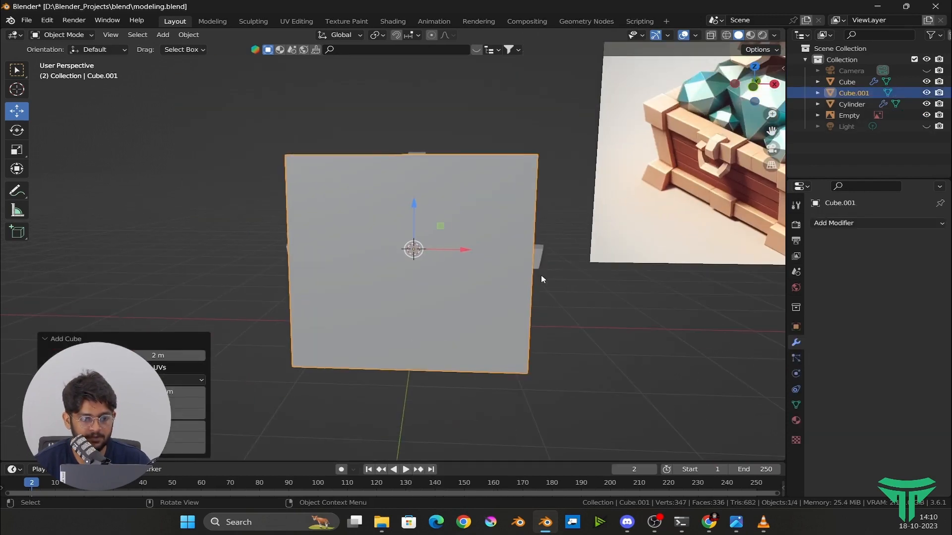
{"action": "key", "text": "s"}
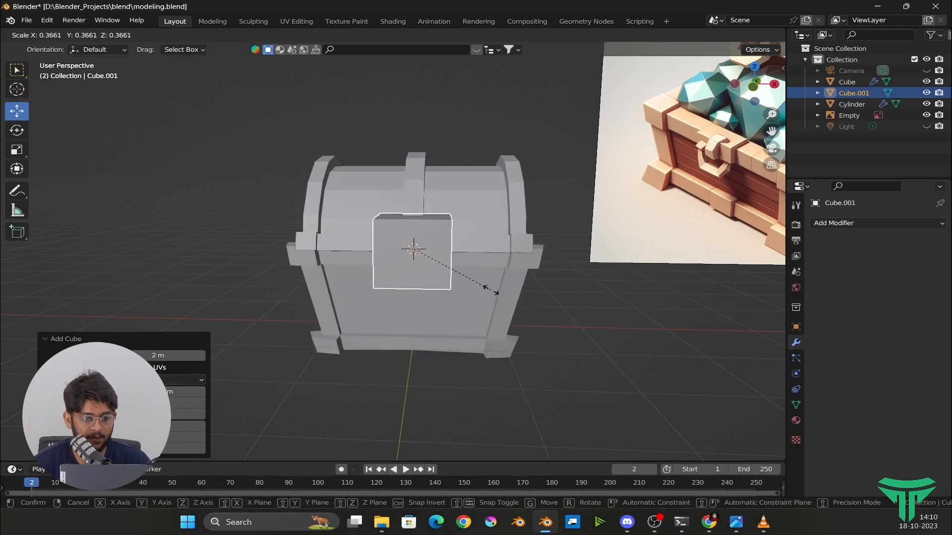
{"action": "left_click", "coordinate": [441, 260]}
Raise the small latch block along Z onto the lid's front rim below the middle band.
{"action": "scroll", "coordinate": [472, 260], "scroll_direction": "up", "scroll_amount": 4}
{"action": "middle_click_drag", "start_coordinate": [472, 260], "coordinate": [302, 278]}
{"action": "scroll", "coordinate": [436, 248], "scroll_direction": "down", "scroll_amount": 3}
{"action": "key", "text": "g"}
{"action": "key", "text": "z"}
{"action": "left_click", "coordinate": [303, 273]}
{"action": "scroll", "coordinate": [302, 272], "scroll_direction": "down", "scroll_amount": 2}
{"action": "scroll", "coordinate": [304, 276], "scroll_direction": "up", "scroll_amount": 2}
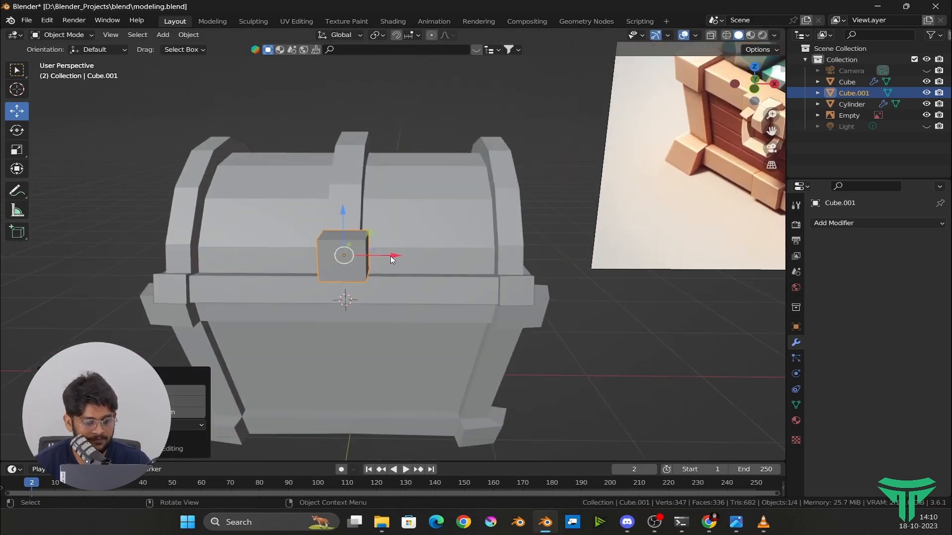
Scale the latch block down along the Y axis to make it thinner.
{"action": "key", "text": "s"}
{"action": "key", "text": "x"}
{"action": "key", "text": "Escape"}
{"action": "middle_click_drag", "start_coordinate": [425, 257], "coordinate": [372, 248]}
{"action": "scroll", "coordinate": [372, 248], "scroll_direction": "up", "scroll_amount": 3}
{"action": "key", "text": "s"}
{"action": "key", "text": "x"}
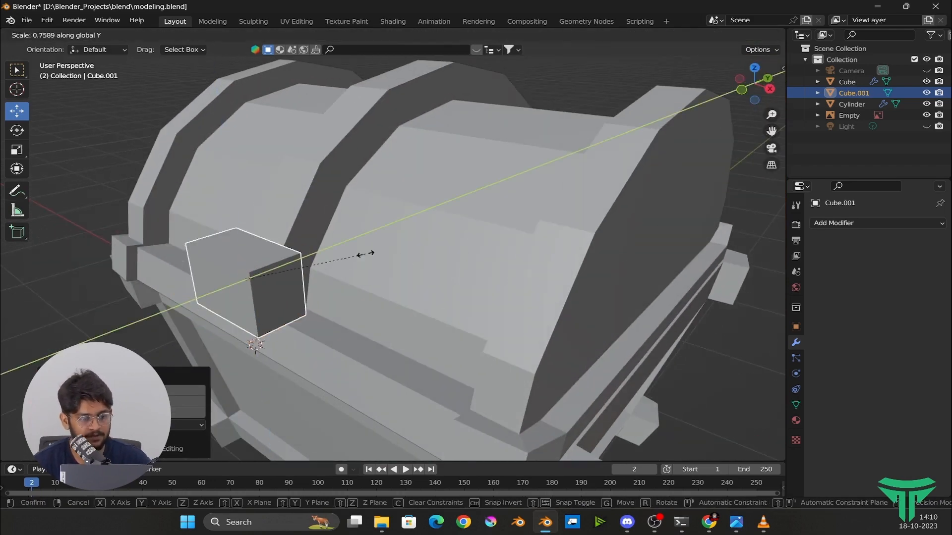
{"action": "left_click", "coordinate": [322, 255]}
{"action": "scroll", "coordinate": [495, 255], "scroll_direction": "down", "scroll_amount": 5}
{"action": "scroll", "coordinate": [438, 286], "scroll_direction": "up", "scroll_amount": 1}
{"action": "scroll", "coordinate": [439, 287], "scroll_direction": "up", "scroll_amount": 2}
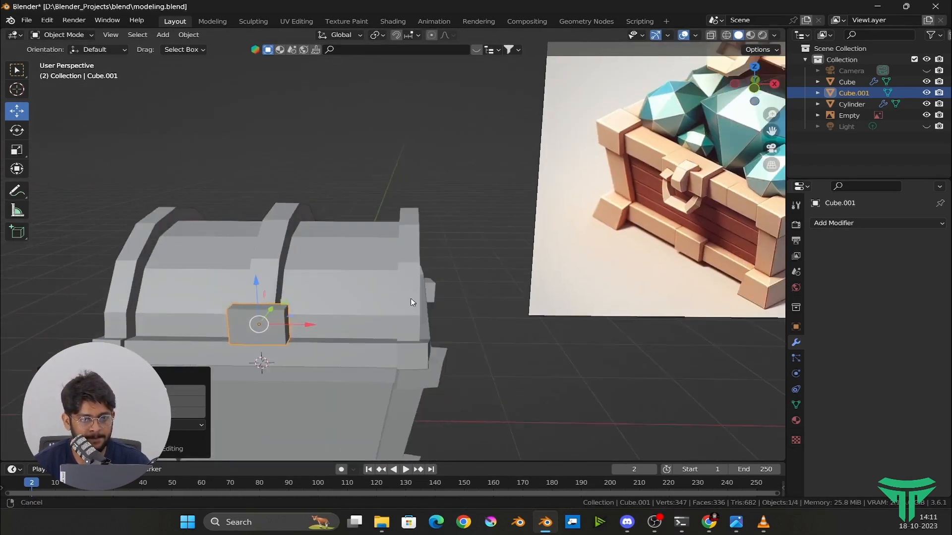
Move the latch block's bottom face down along Z to the lid's lower edge, making the block taller.
{"action": "middle_click_drag", "start_coordinate": [438, 286], "coordinate": [460, 184]}
{"action": "scroll", "coordinate": [445, 267], "scroll_direction": "down", "scroll_amount": 3}
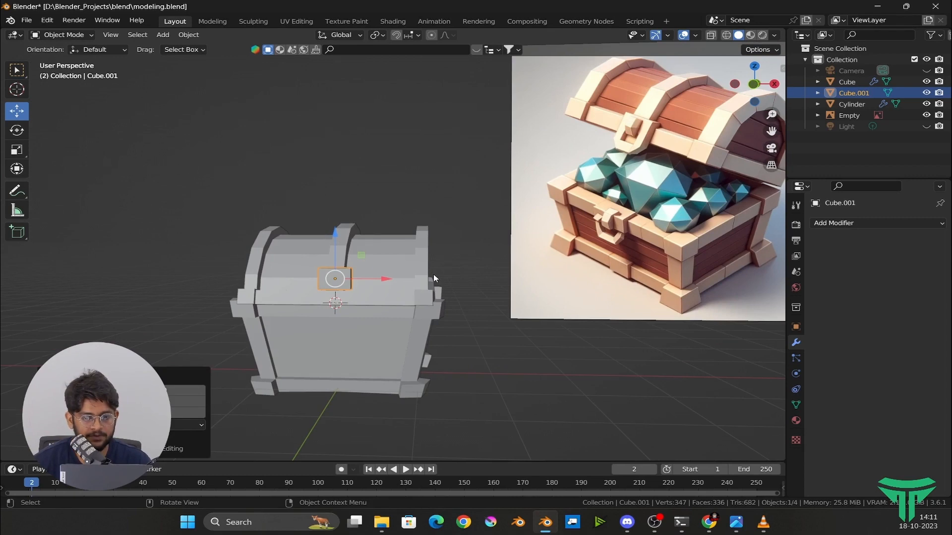
{"action": "scroll", "coordinate": [337, 322], "scroll_direction": "up", "scroll_amount": 5}
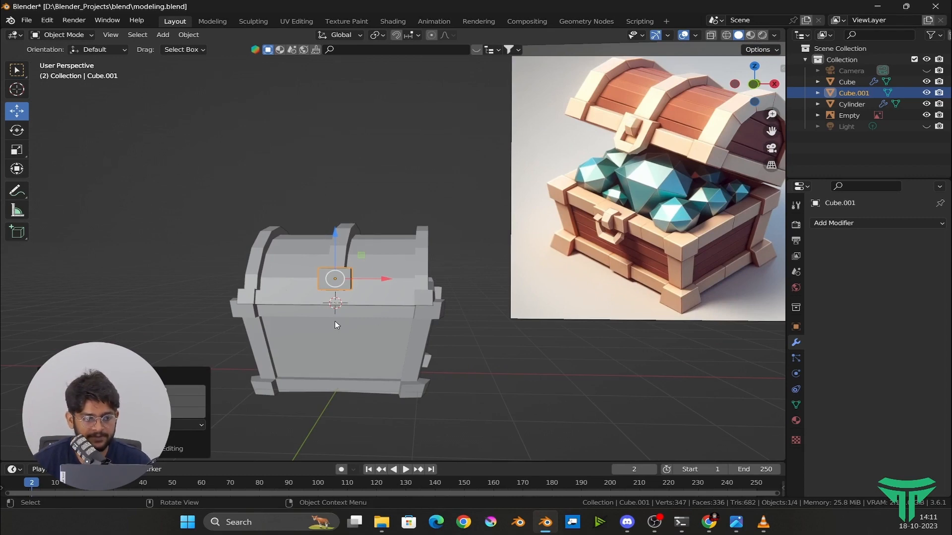
{"action": "middle_click_drag", "start_coordinate": [399, 260], "coordinate": [401, 248]}
{"action": "scroll", "coordinate": [400, 248], "scroll_direction": "up", "scroll_amount": 4}
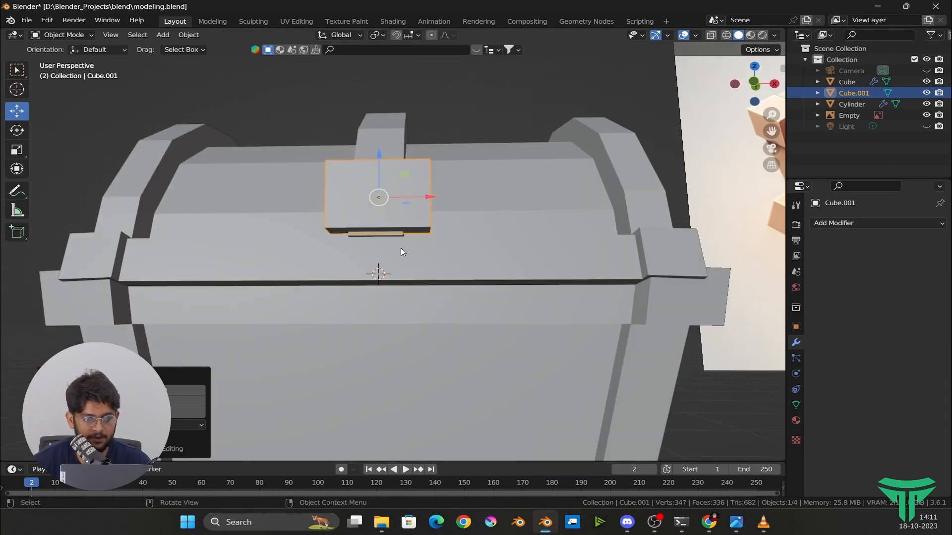
{"action": "key", "text": "Tab"}
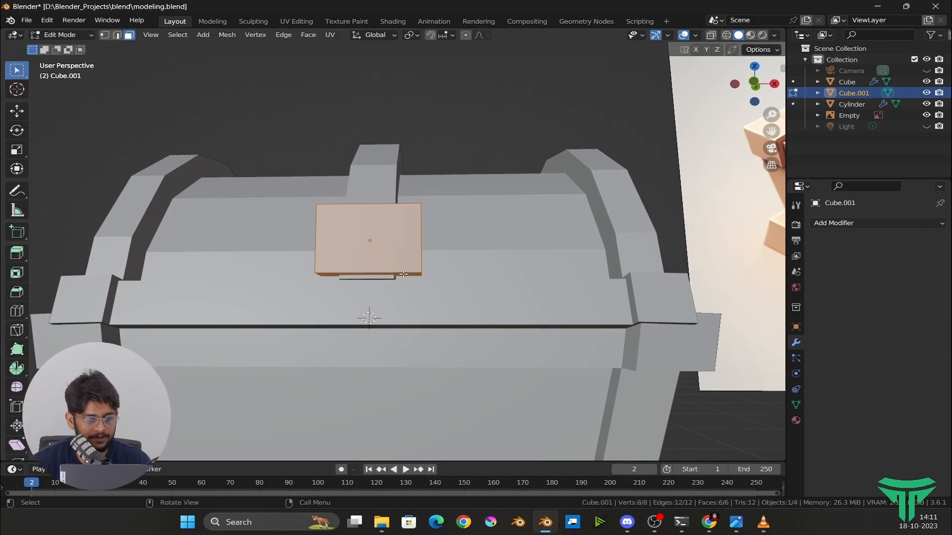
{"action": "scroll", "coordinate": [403, 275], "scroll_direction": "down", "scroll_amount": 6}
{"action": "middle_click_drag", "start_coordinate": [403, 274], "coordinate": [344, 386]}
{"action": "middle_click_drag", "start_coordinate": [398, 336], "coordinate": [318, 277]}
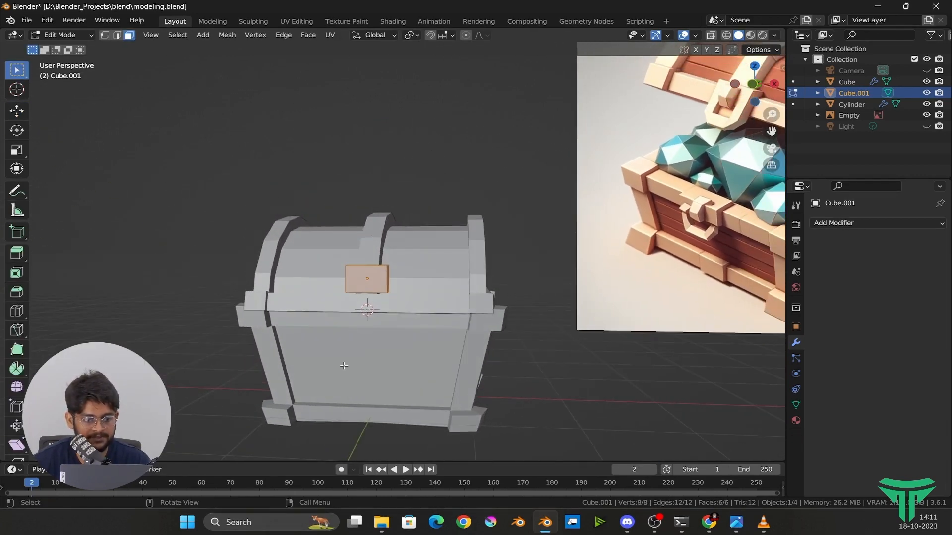
{"action": "scroll", "coordinate": [414, 238], "scroll_direction": "up", "scroll_amount": 8}
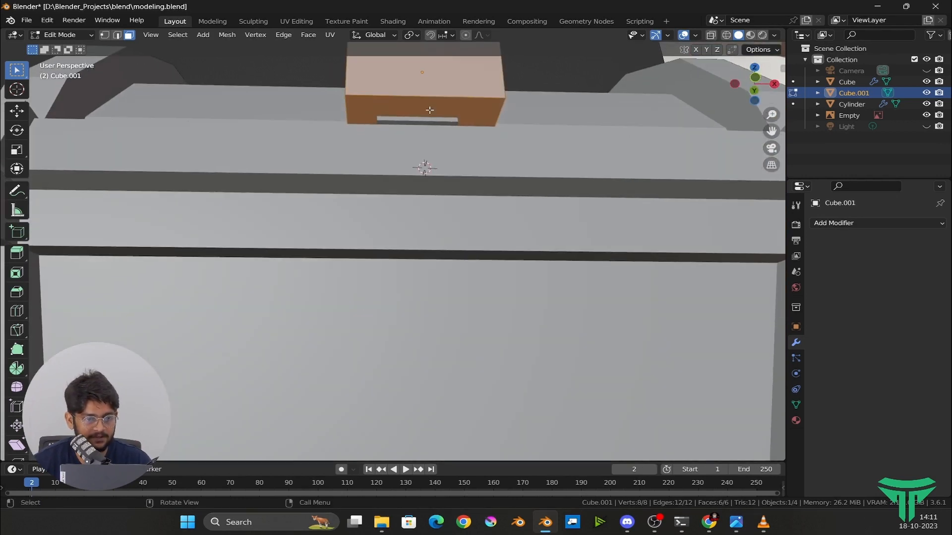
{"action": "left_click", "coordinate": [429, 110]}
{"action": "scroll", "coordinate": [430, 110], "scroll_direction": "down", "scroll_amount": 5}
{"action": "middle_click_drag", "start_coordinate": [412, 149], "coordinate": [405, 168]}
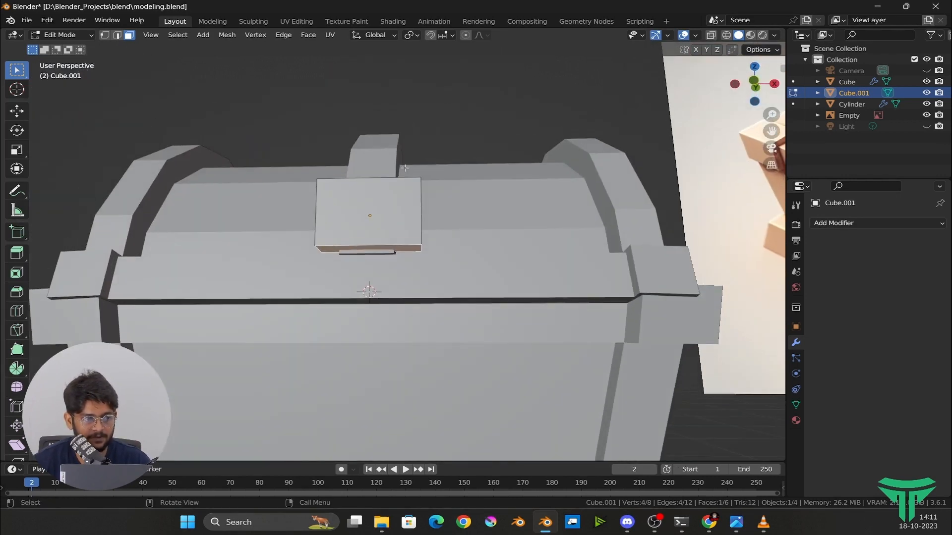
{"action": "left_click", "coordinate": [17, 110]}
{"action": "left_click_drag", "start_coordinate": [374, 208], "coordinate": [368, 259]}
Inset the latch block's front face and extrude it inward to form a framed recess.
{"action": "scroll", "coordinate": [368, 258], "scroll_direction": "down", "scroll_amount": 5}
{"action": "middle_click_drag", "start_coordinate": [370, 267], "coordinate": [347, 263]}
{"action": "scroll", "coordinate": [462, 247], "scroll_direction": "up", "scroll_amount": 3}
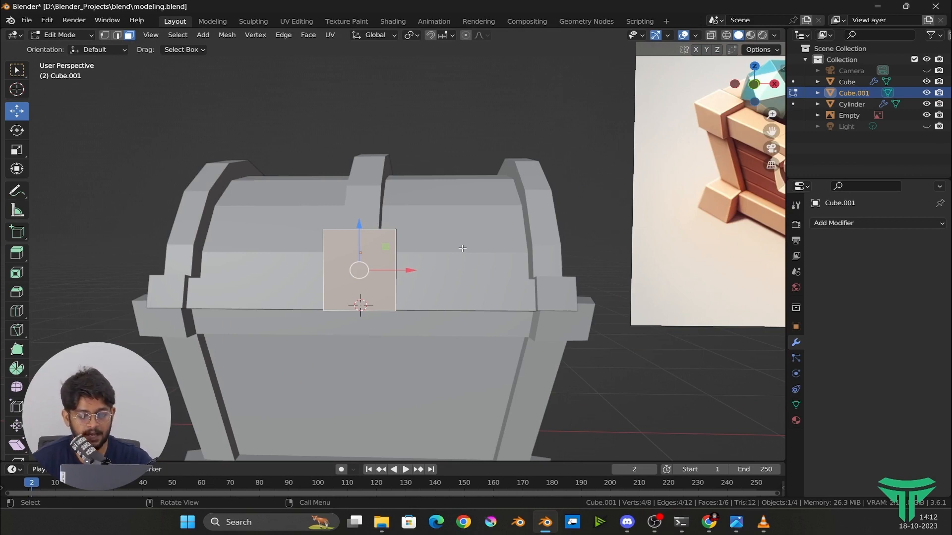
{"action": "key", "text": "i"}
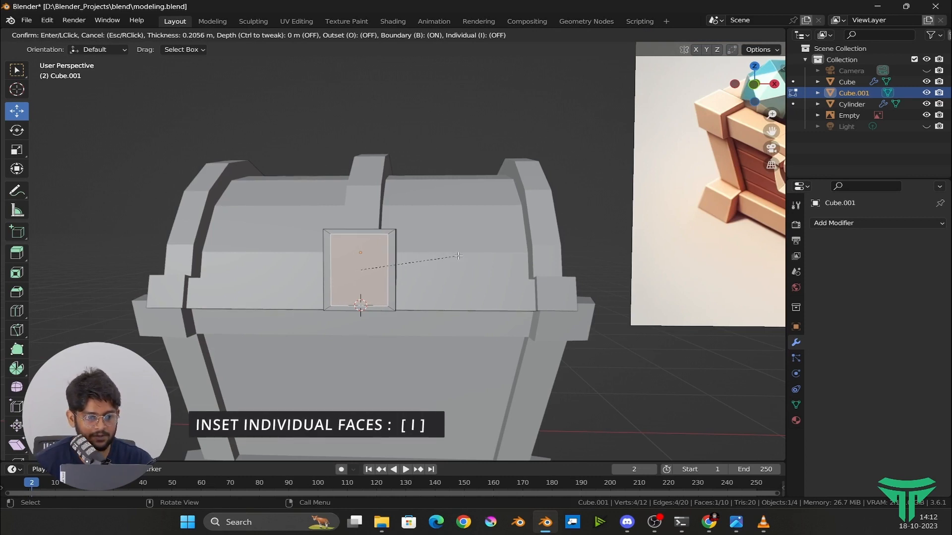
{"action": "left_click", "coordinate": [446, 258]}
{"action": "middle_click_drag", "start_coordinate": [446, 258], "coordinate": [376, 277]}
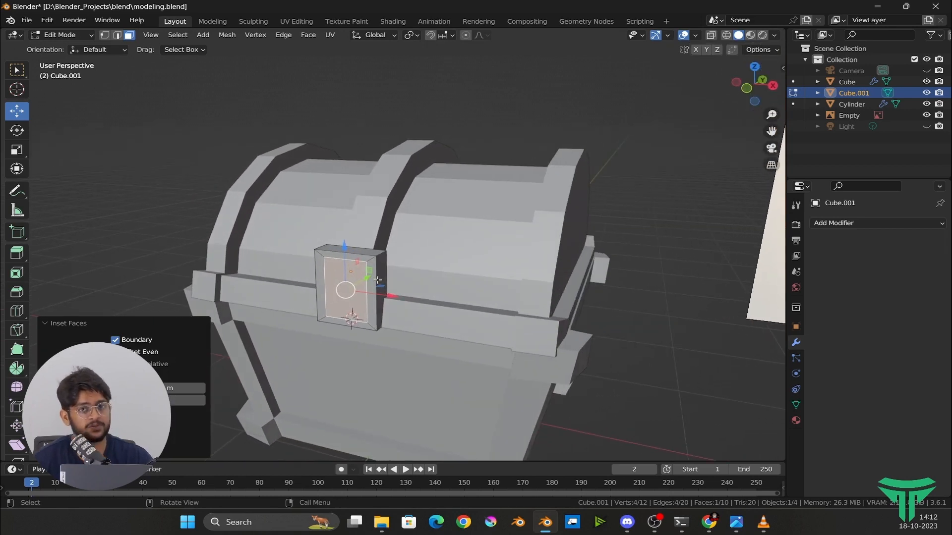
{"action": "key", "text": "e"}
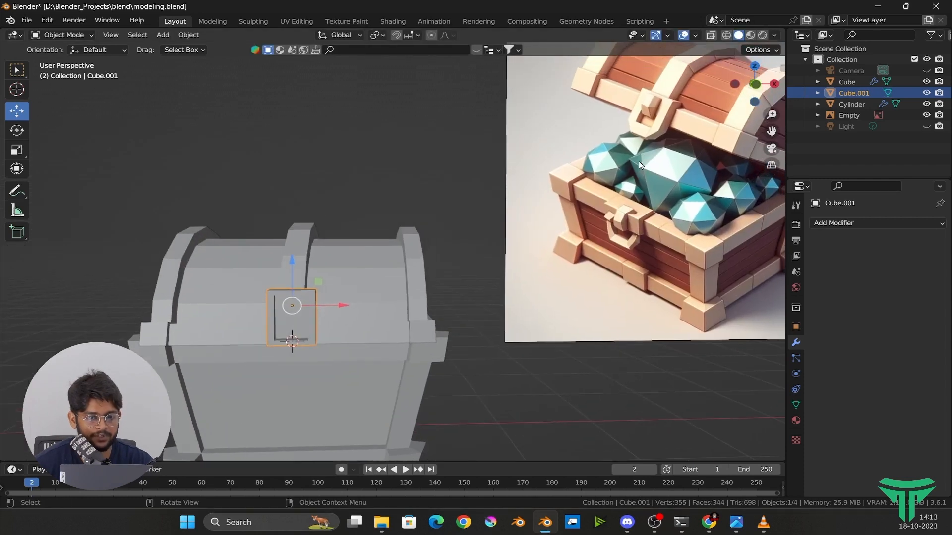
Add a cube, scale it down, and position it over the upper part of the latch's recess.
{"action": "middle_click_drag", "start_coordinate": [264, 320], "coordinate": [376, 275]}
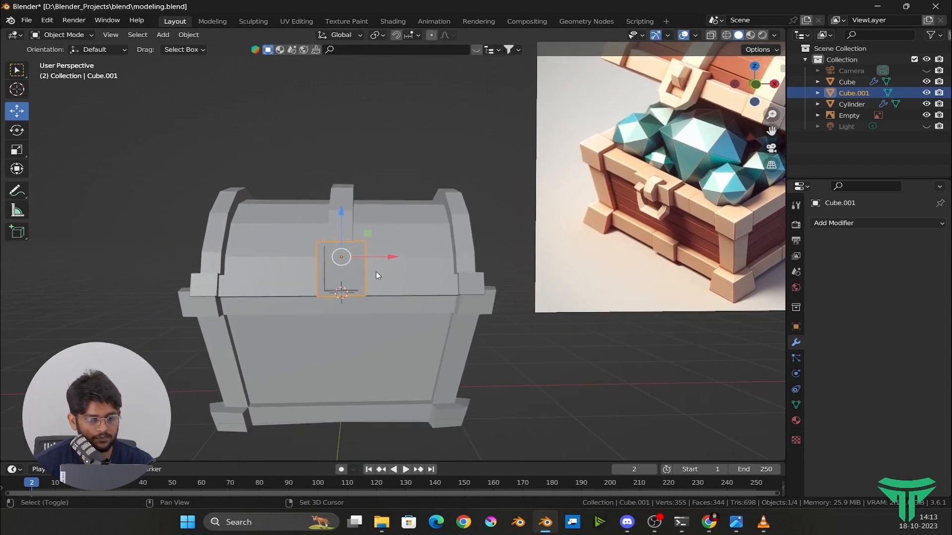
{"action": "key", "text": "shift+a"}
{"action": "mouse_move", "coordinate": [376, 275]}
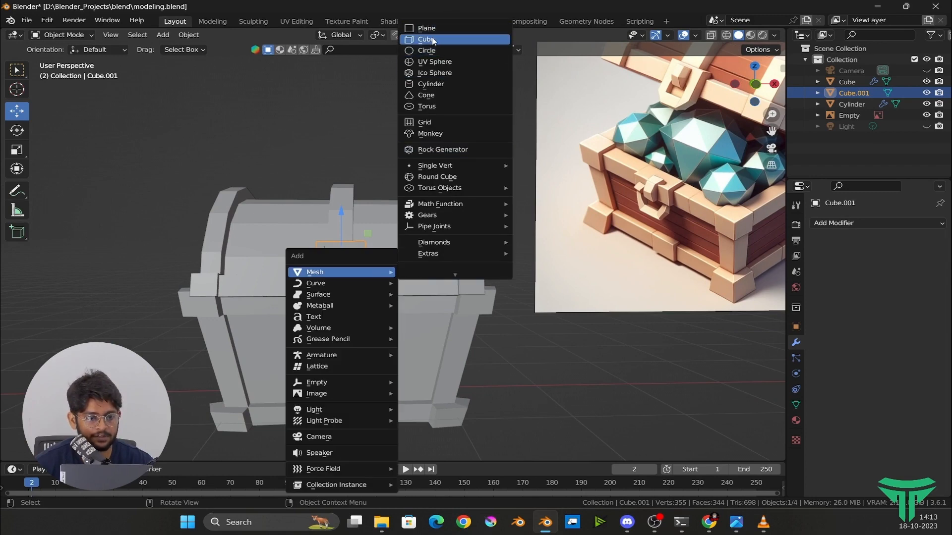
{"action": "left_click", "coordinate": [432, 41]}
{"action": "key", "text": "s"}
{"action": "left_click", "coordinate": [366, 291]}
{"action": "left_click_drag", "start_coordinate": [342, 254], "coordinate": [342, 222]}
{"action": "left_click_drag", "start_coordinate": [388, 262], "coordinate": [391, 262]}
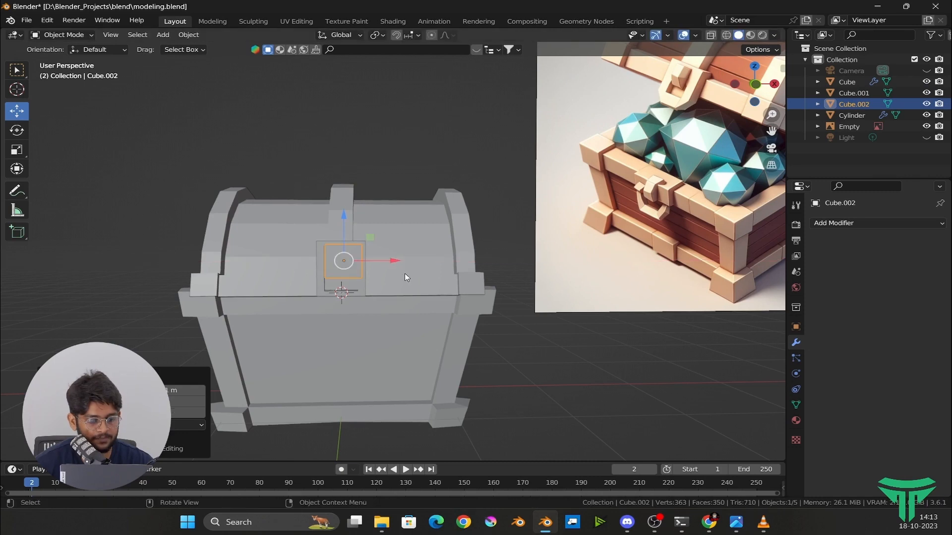
Narrow the small cube along the X axis so it fits inside the latch frame.
{"action": "key", "text": "s"}
{"action": "key", "text": "x"}
{"action": "left_click", "coordinate": [391, 264]}
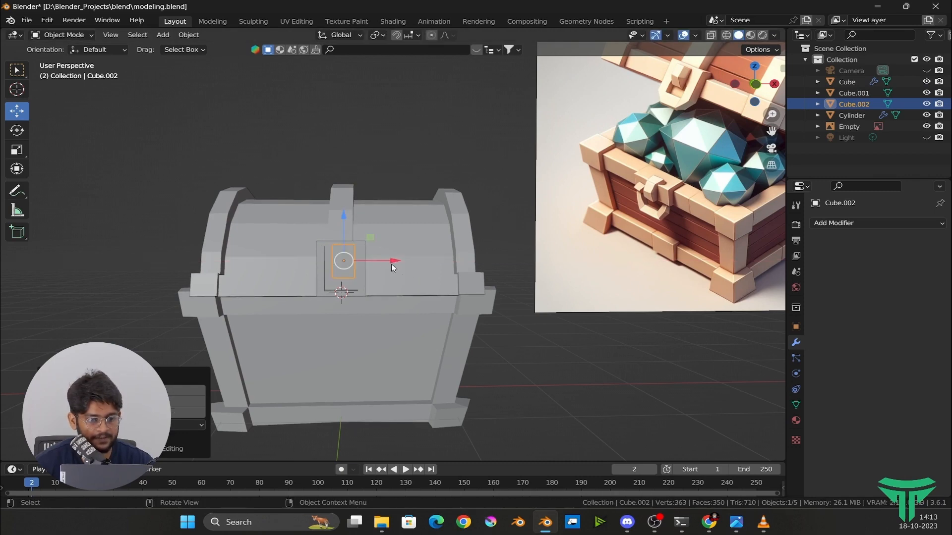
{"action": "middle_click_drag", "start_coordinate": [391, 265], "coordinate": [390, 260]}
{"action": "key", "text": "s"}
{"action": "key", "text": "y"}
{"action": "key", "text": "x"}
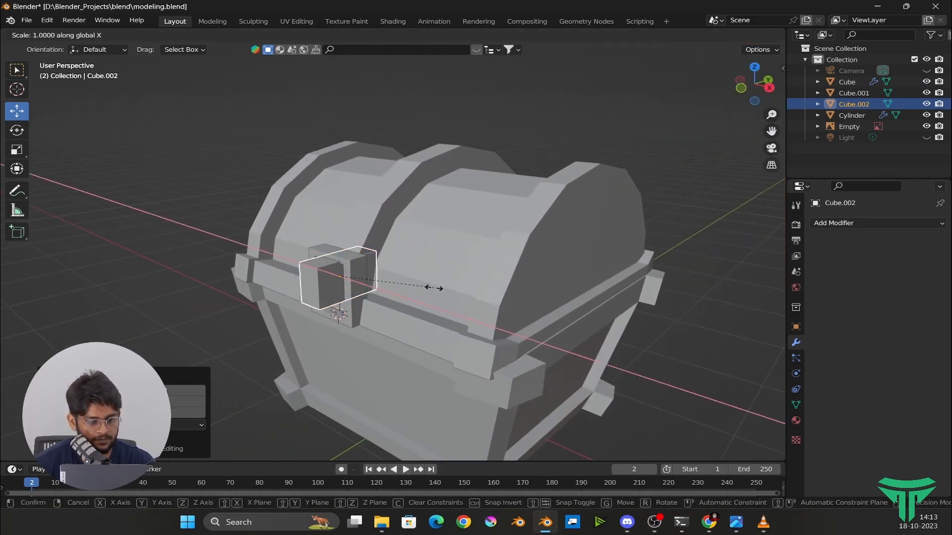
{"action": "left_click", "coordinate": [409, 297]}
Scale the small cube down uniformly, and widen it along the X axis to form the latch peg.
{"action": "key", "text": "s"}
{"action": "left_click", "coordinate": [399, 293]}
{"action": "middle_click_drag", "start_coordinate": [399, 293], "coordinate": [496, 273]}
{"action": "scroll", "coordinate": [496, 274], "scroll_direction": "up", "scroll_amount": 2}
{"action": "key", "text": "s"}
{"action": "key", "text": "x"}
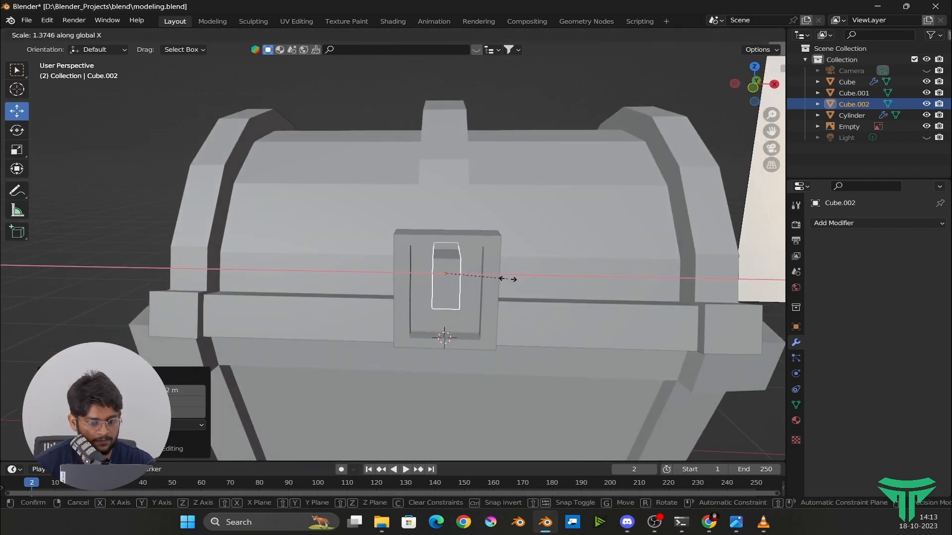
{"action": "left_click", "coordinate": [531, 281]}
Compare the latch frame and its peg with the latch on the reference image's lid.
{"action": "left_click", "coordinate": [309, 124]}
{"action": "scroll", "coordinate": [347, 149], "scroll_direction": "down", "scroll_amount": 3}
{"action": "middle_click_drag", "start_coordinate": [397, 194], "coordinate": [415, 184]}
{"action": "scroll", "coordinate": [415, 184], "scroll_direction": "down", "scroll_amount": 1}
{"action": "middle_click_drag", "start_coordinate": [446, 213], "coordinate": [357, 238], "text": "shift"}
{"action": "middle_click_drag", "start_coordinate": [355, 285], "coordinate": [384, 337]}
{"action": "left_click", "coordinate": [311, 290]}
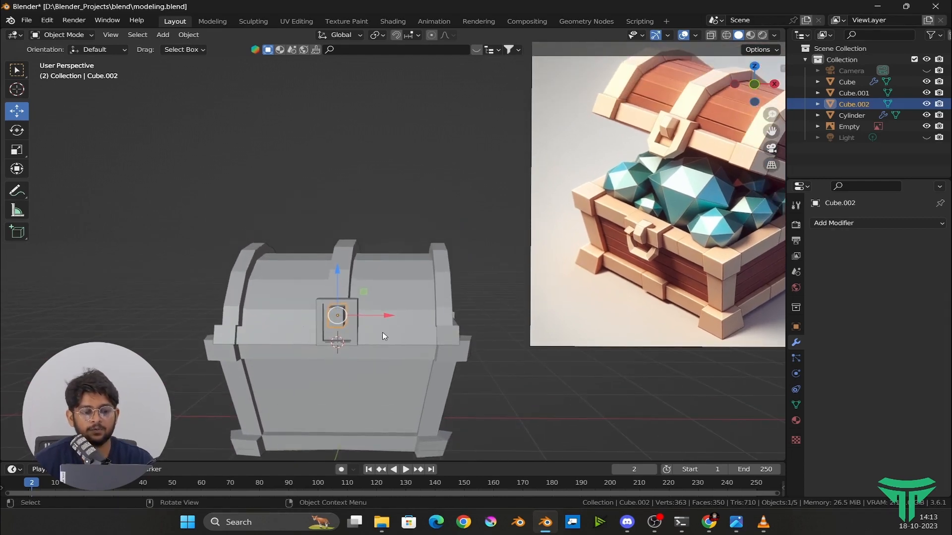
{"action": "middle_click_drag", "start_coordinate": [627, 202], "coordinate": [533, 251], "text": "shift"}
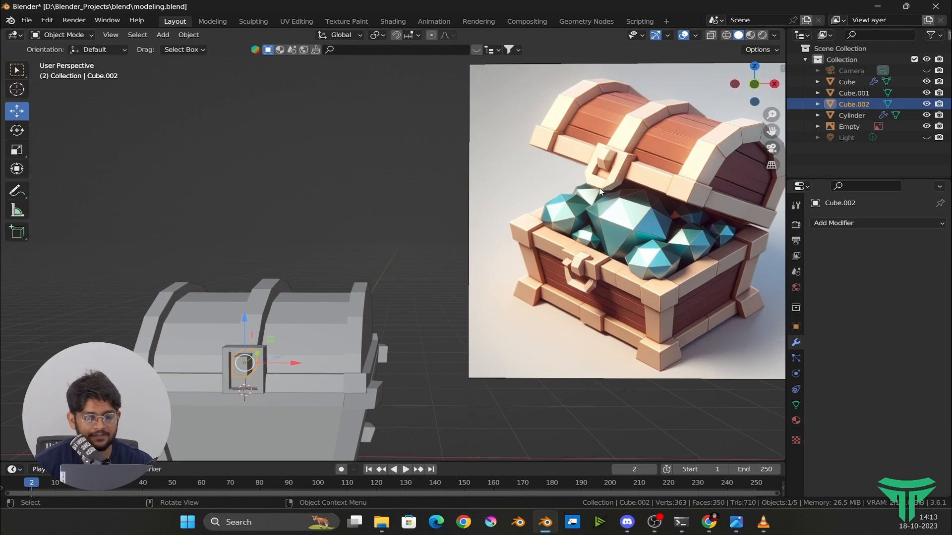
{"action": "middle_click_drag", "start_coordinate": [306, 299], "coordinate": [410, 205], "text": "shift"}
{"action": "scroll", "coordinate": [353, 316], "scroll_direction": "up", "scroll_amount": 2}
Bevel the latch frame's two lower corner edges with a single segment and return to Object Mode.
{"action": "left_click", "coordinate": [331, 326]}
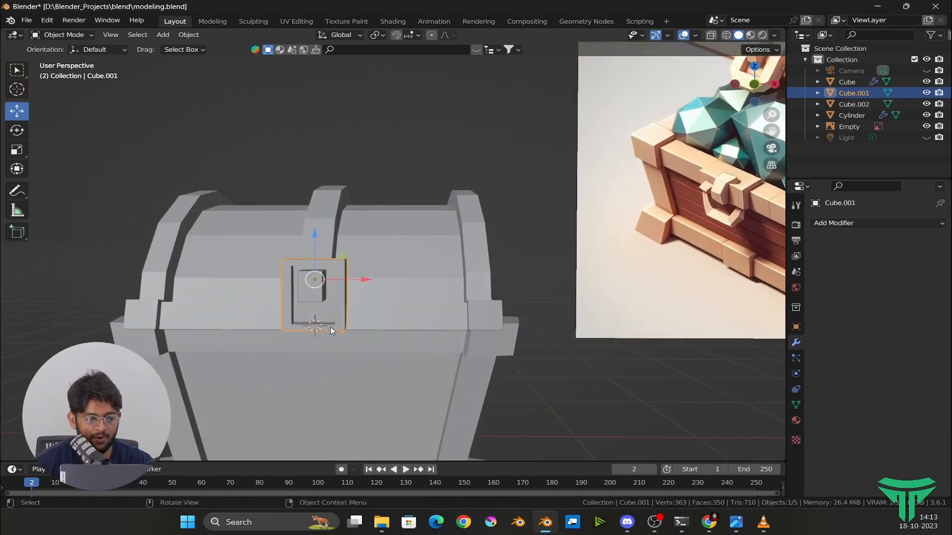
{"action": "scroll", "coordinate": [330, 327], "scroll_direction": "down", "scroll_amount": 2}
{"action": "middle_click_drag", "start_coordinate": [410, 289], "coordinate": [443, 307], "text": "shift"}
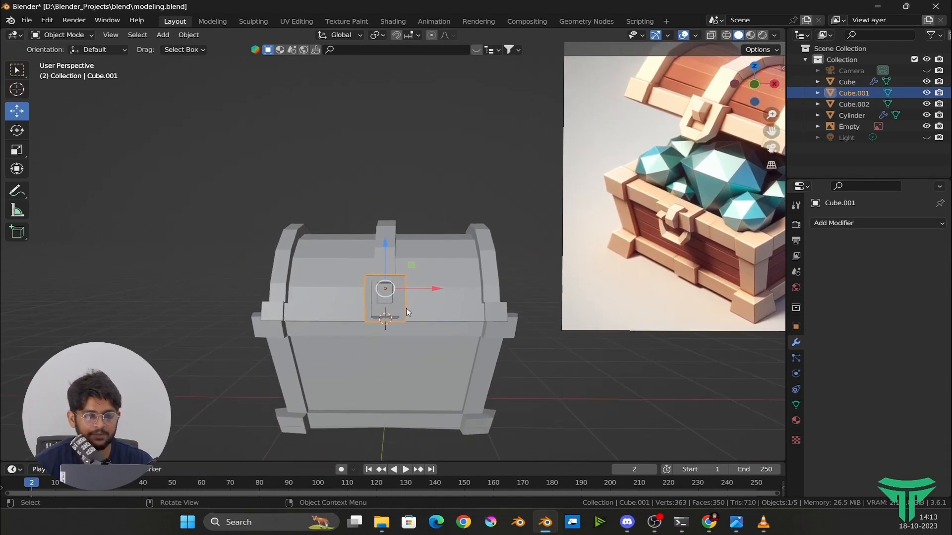
{"action": "scroll", "coordinate": [406, 308], "scroll_direction": "up", "scroll_amount": 2}
{"action": "scroll", "coordinate": [446, 305], "scroll_direction": "down", "scroll_amount": 3}
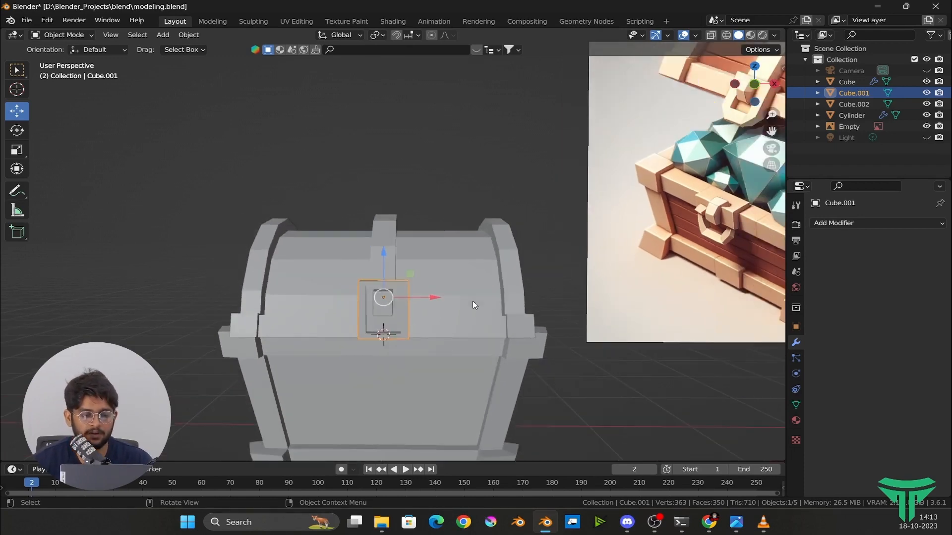
{"action": "scroll", "coordinate": [429, 345], "scroll_direction": "up", "scroll_amount": 3}
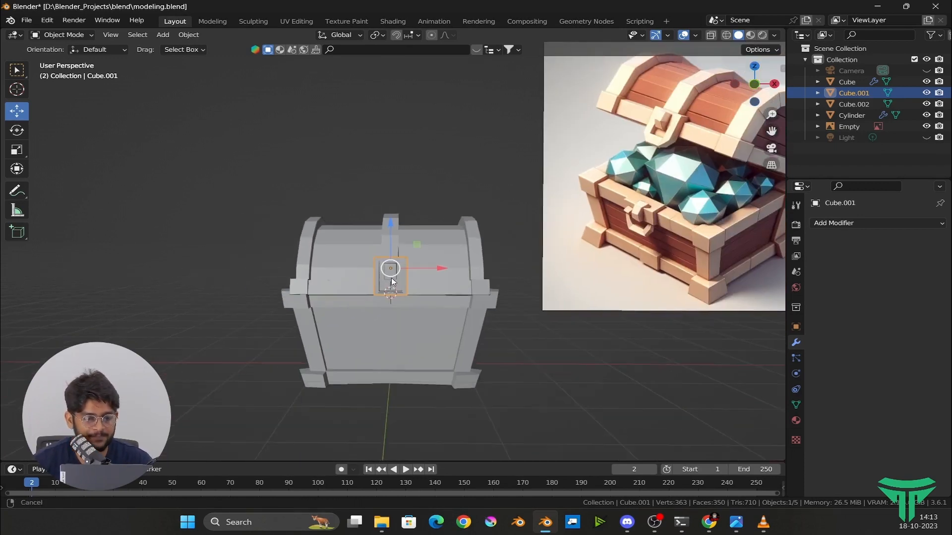
{"action": "key", "text": "Tab"}
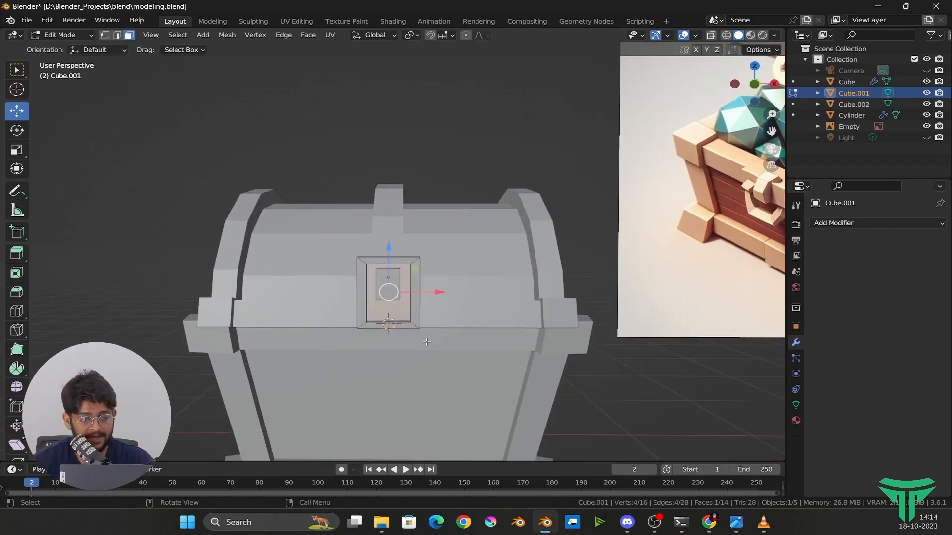
{"action": "middle_click_drag", "start_coordinate": [426, 346], "coordinate": [371, 315]}
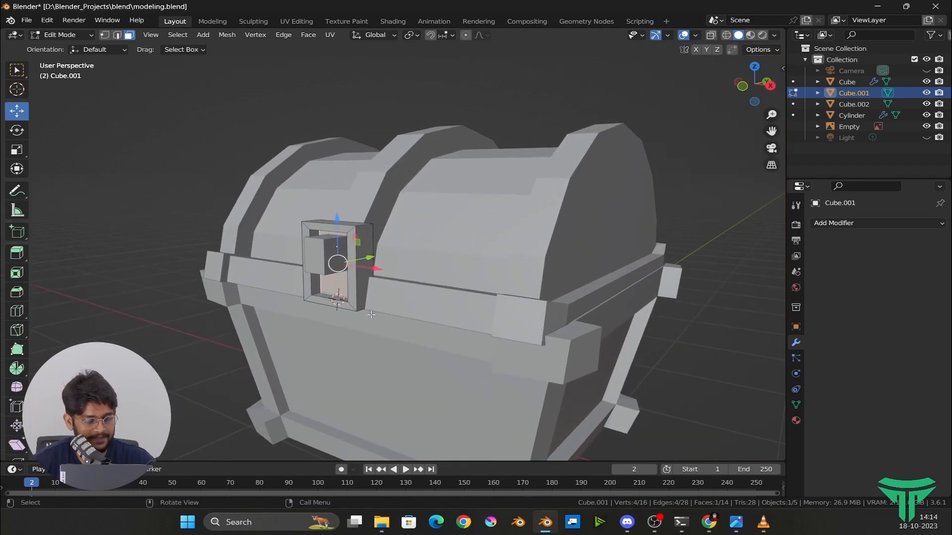
{"action": "key", "text": "2"}
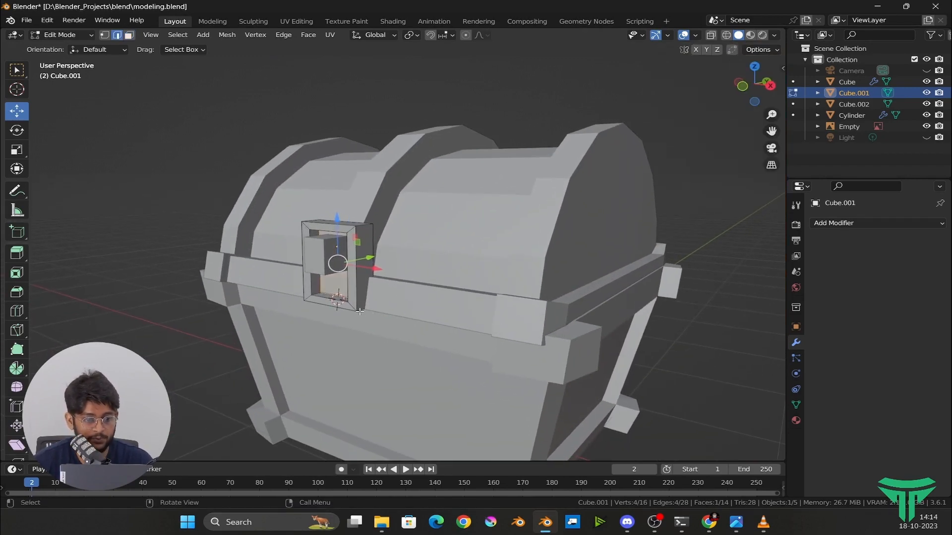
{"action": "left_click", "coordinate": [360, 310]}
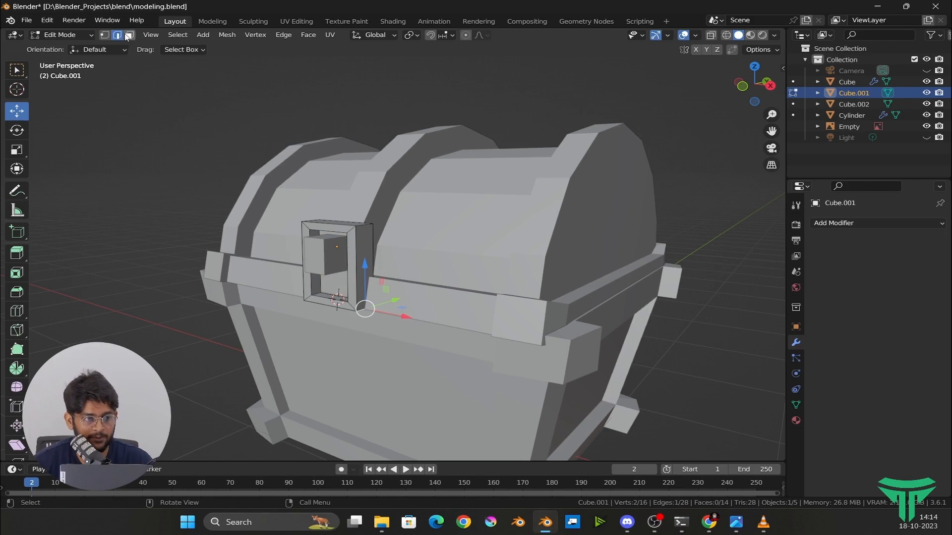
{"action": "scroll", "coordinate": [469, 287], "scroll_direction": "up", "scroll_amount": 8}
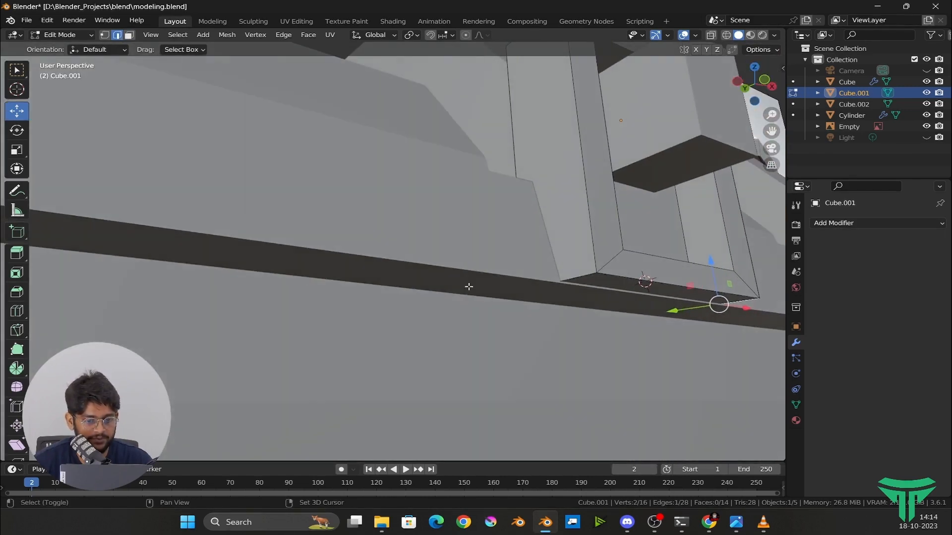
{"action": "left_click", "coordinate": [589, 277], "text": "shift"}
{"action": "scroll", "coordinate": [469, 286], "scroll_direction": "down", "scroll_amount": 5}
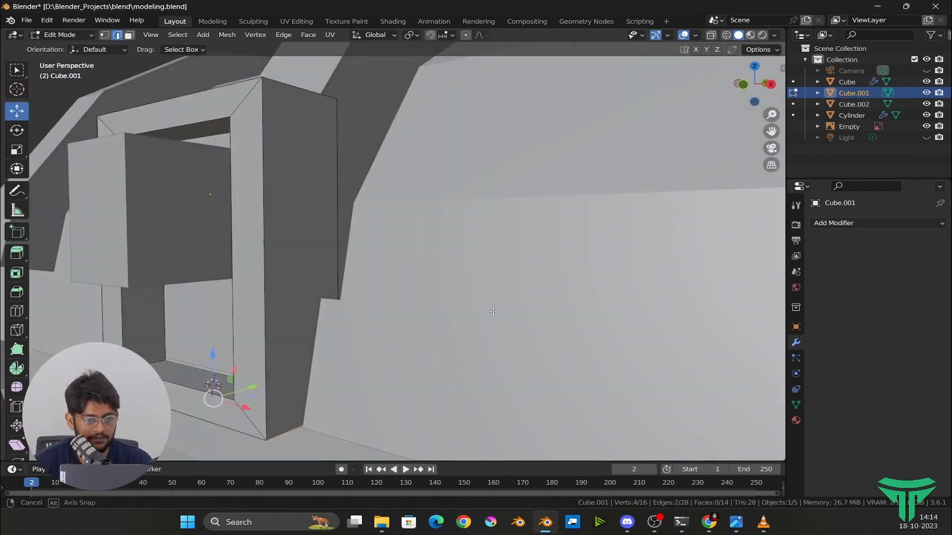
{"action": "middle_click_drag", "start_coordinate": [469, 287], "coordinate": [484, 264]}
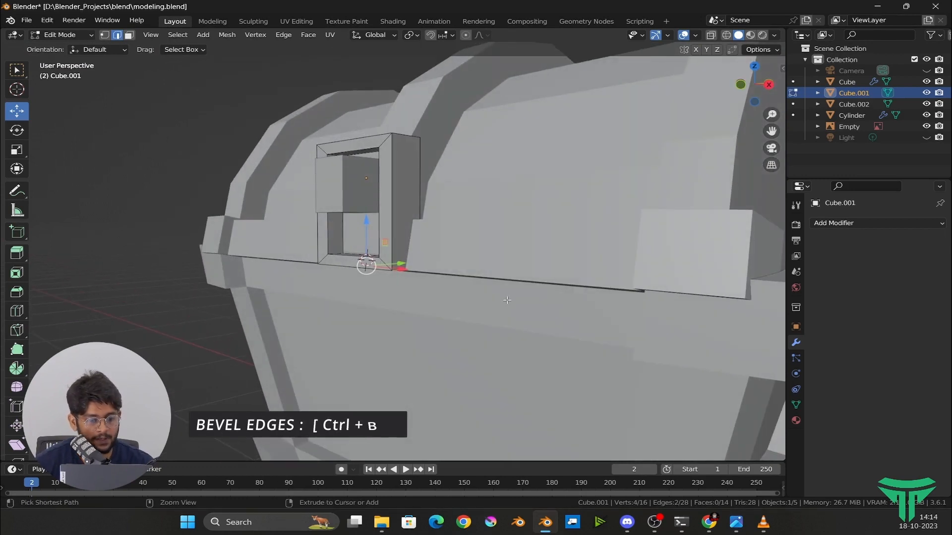
{"action": "key", "text": "ctrl+b"}
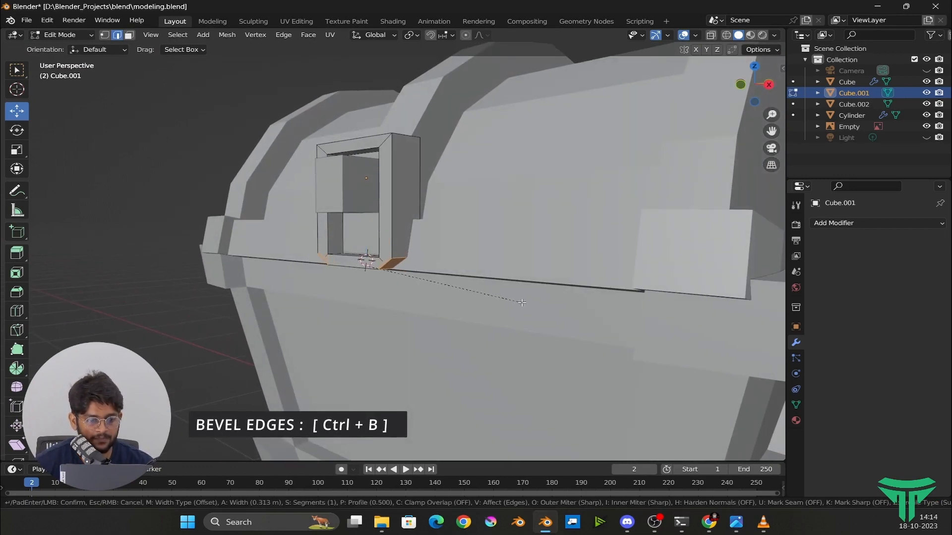
{"action": "left_click", "coordinate": [525, 303]}
{"action": "scroll", "coordinate": [488, 263], "scroll_direction": "down", "scroll_amount": 5}
{"action": "middle_click_drag", "start_coordinate": [487, 263], "coordinate": [467, 288]}
{"action": "key", "text": "Tab"}
Deselect the latch frame and review its chamfered shape beside the reference image.
{"action": "scroll", "coordinate": [487, 261], "scroll_direction": "up", "scroll_amount": 3}
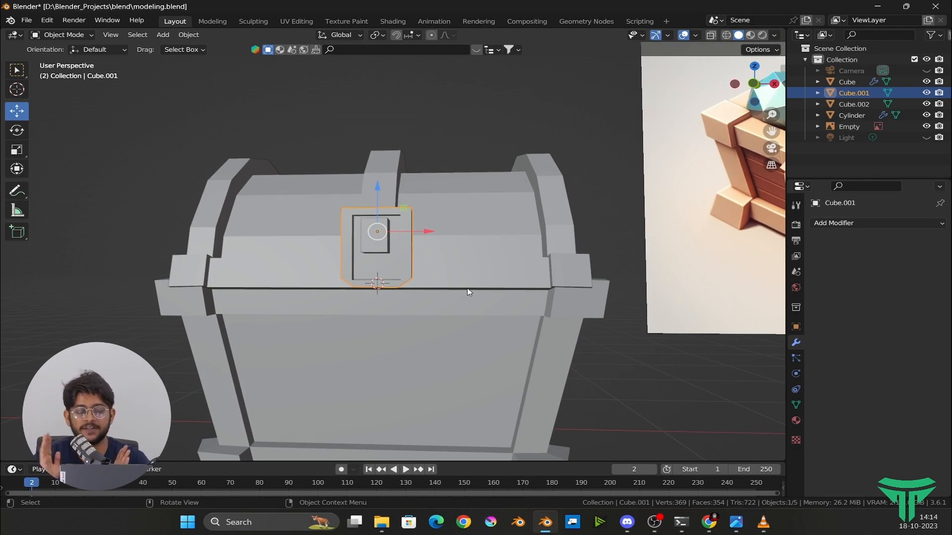
{"action": "scroll", "coordinate": [422, 270], "scroll_direction": "down", "scroll_amount": 4}
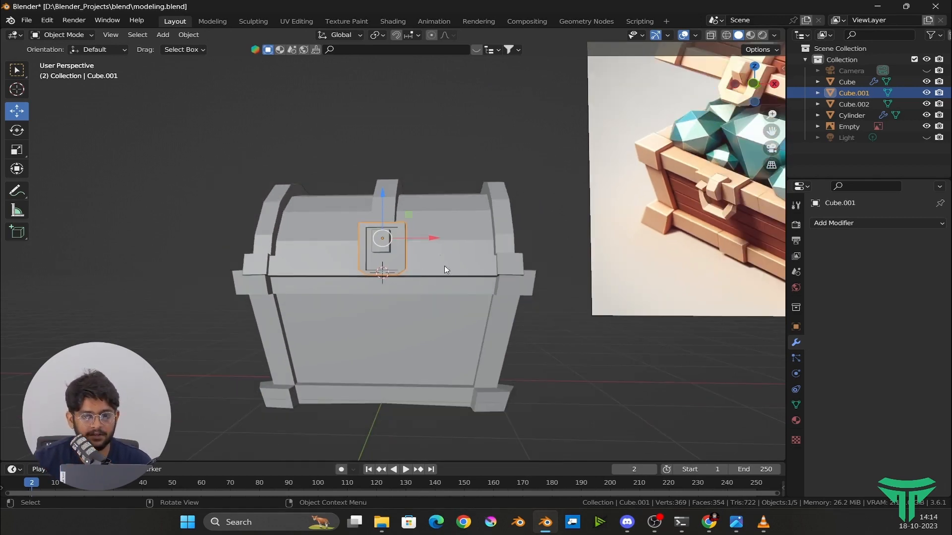
{"action": "middle_click_drag", "start_coordinate": [444, 265], "coordinate": [449, 274]}
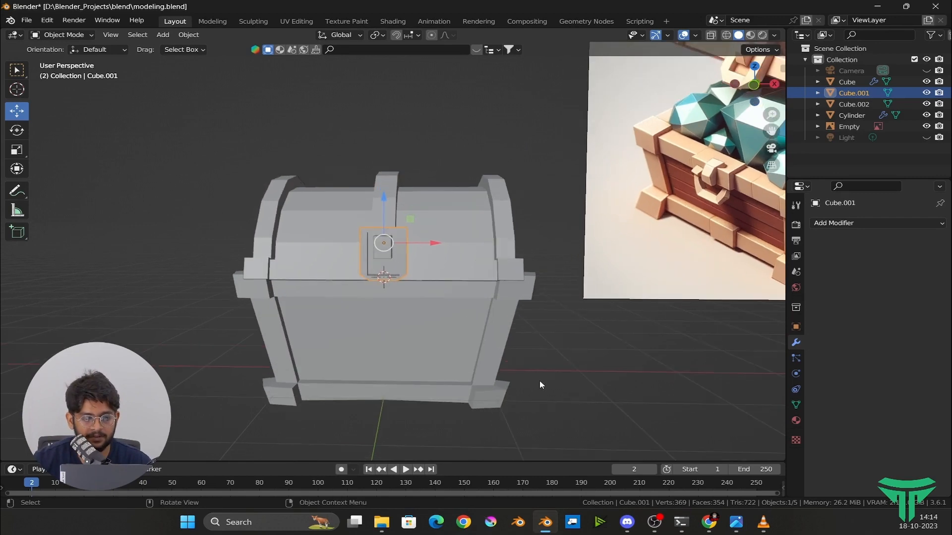
{"action": "left_click", "coordinate": [550, 366]}
{"action": "scroll", "coordinate": [608, 312], "scroll_direction": "up", "scroll_amount": 2}
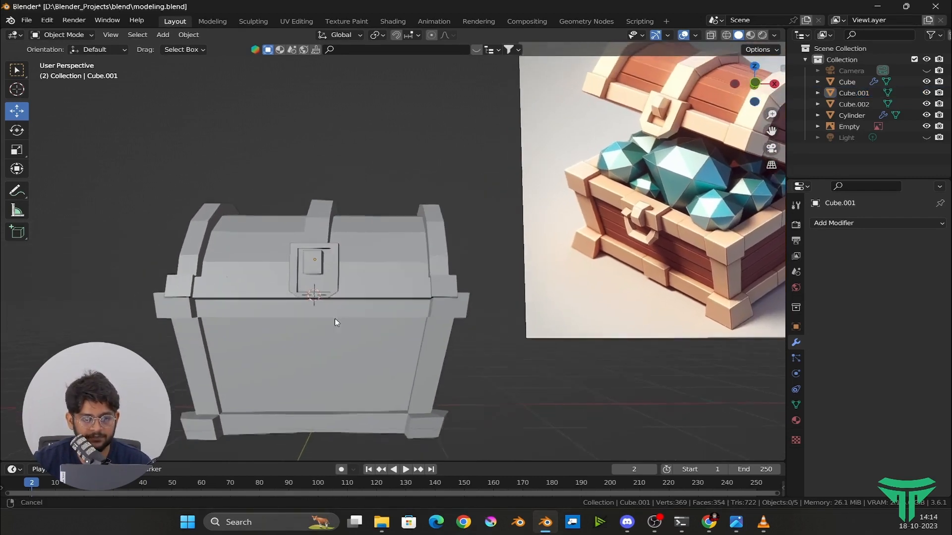
Duplicate the lid's latch frame and peg together, place the copies on the base's front rim below, and scale them down.
{"action": "left_click", "coordinate": [358, 302], "text": "shift"}
{"action": "scroll", "coordinate": [359, 305], "scroll_direction": "down", "scroll_amount": 2}
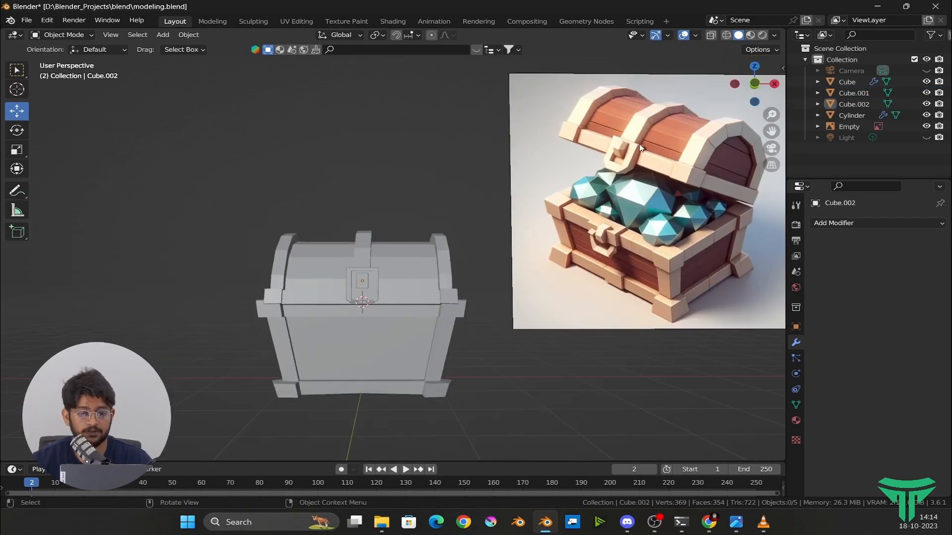
{"action": "scroll", "coordinate": [639, 147], "scroll_direction": "up", "scroll_amount": 3}
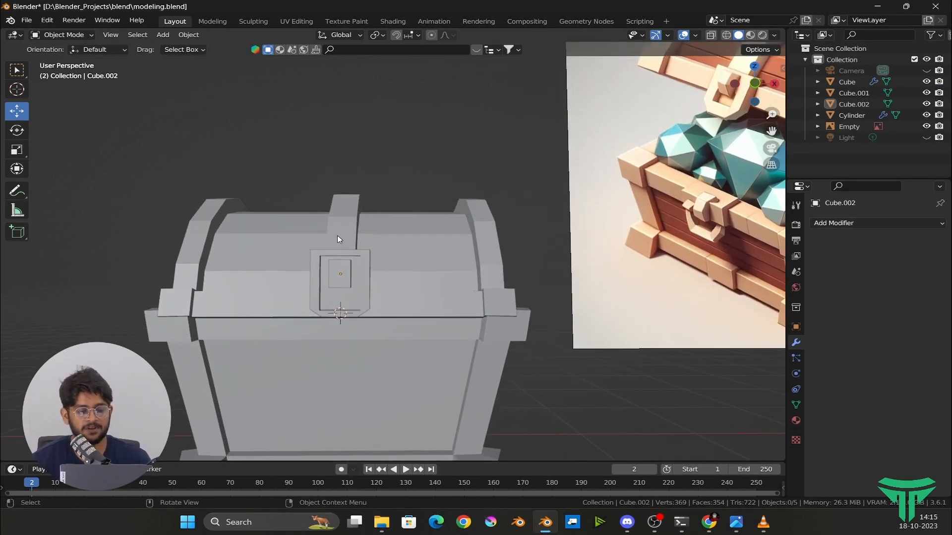
{"action": "left_click", "coordinate": [350, 275]}
{"action": "left_click", "coordinate": [362, 290], "text": "shift"}
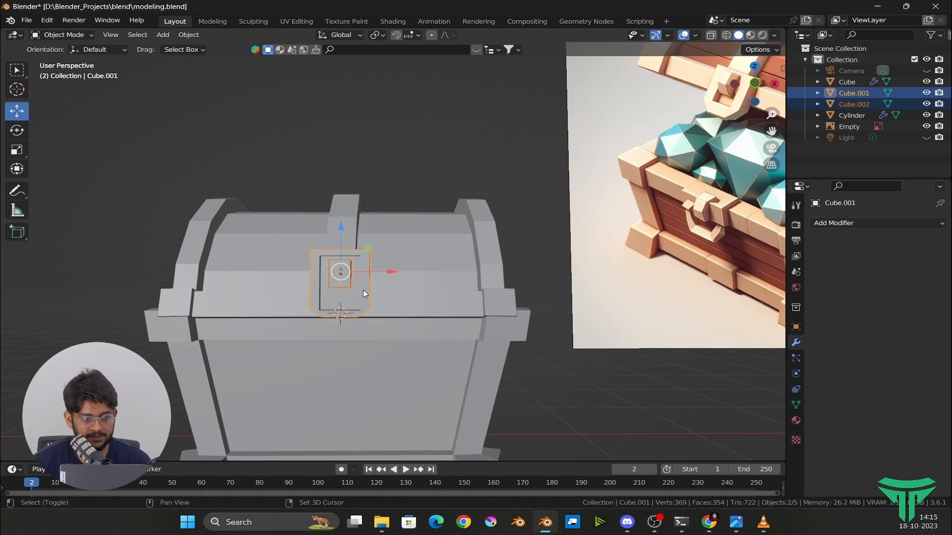
{"action": "middle_click_drag", "start_coordinate": [363, 290], "coordinate": [404, 224], "text": "shift"}
{"action": "key", "text": "shift+d"}
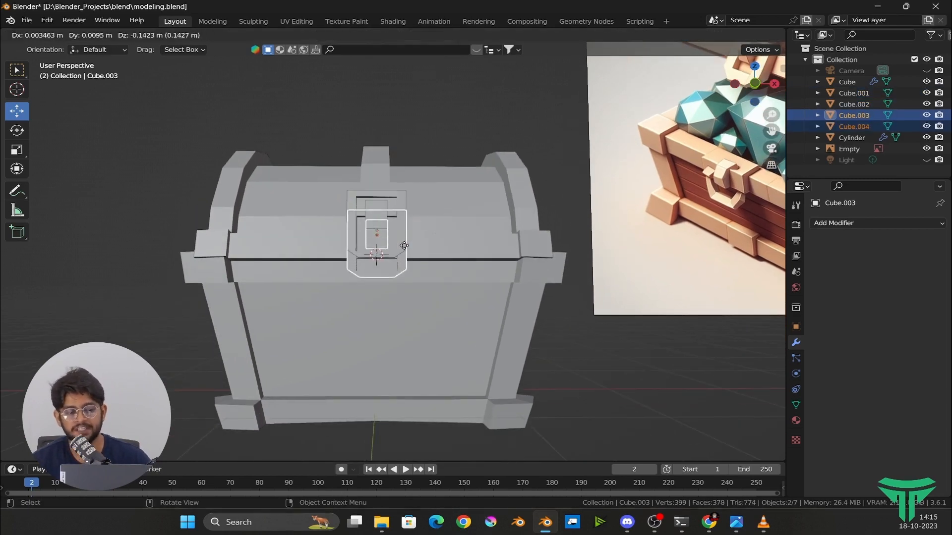
{"action": "left_click", "coordinate": [405, 293]}
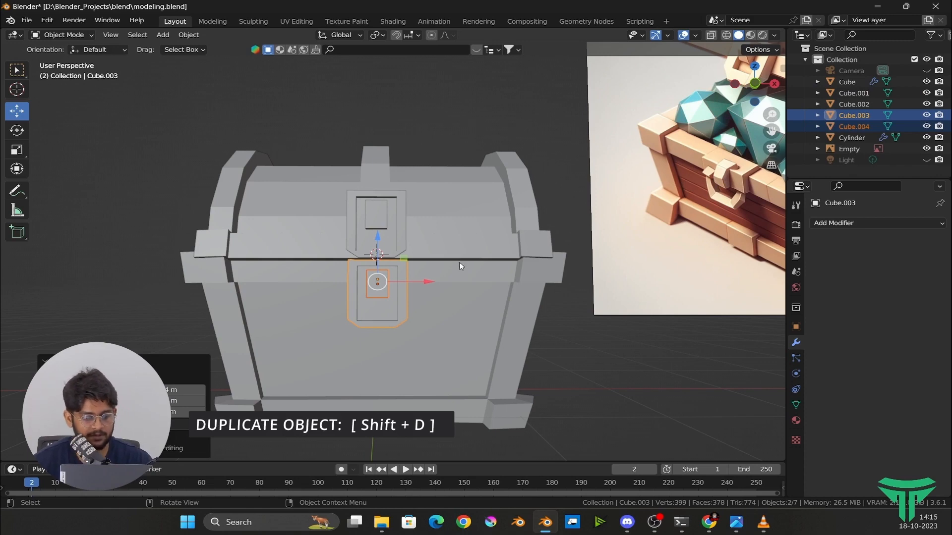
{"action": "key", "text": "s"}
{"action": "left_click", "coordinate": [466, 315]}
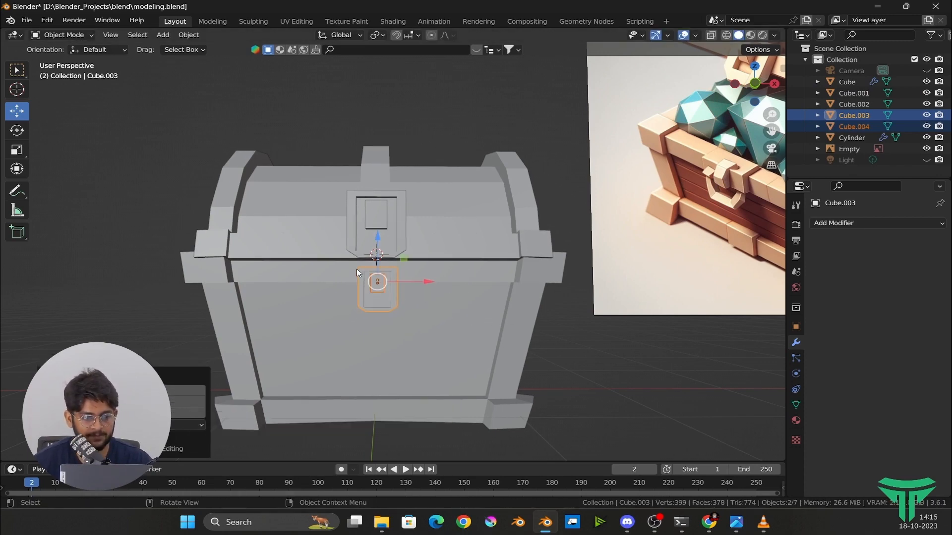
Shorten the lower latch frame by raising all its bottom vertices, front and back, along the Z axis in Edit Mode.
{"action": "left_click", "coordinate": [377, 292]}
{"action": "key", "text": "Tab"}
{"action": "scroll", "coordinate": [409, 287], "scroll_direction": "up", "scroll_amount": 2}
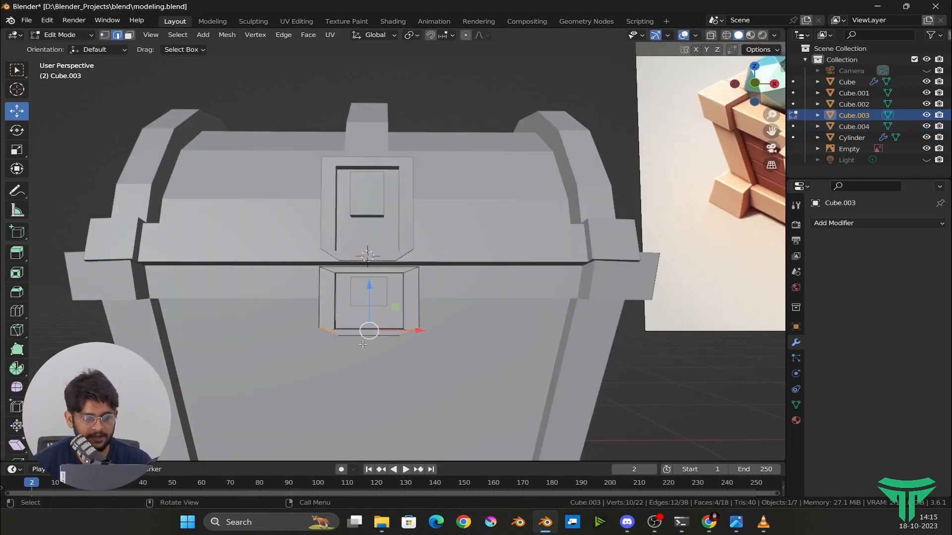
{"action": "key", "text": "1"}
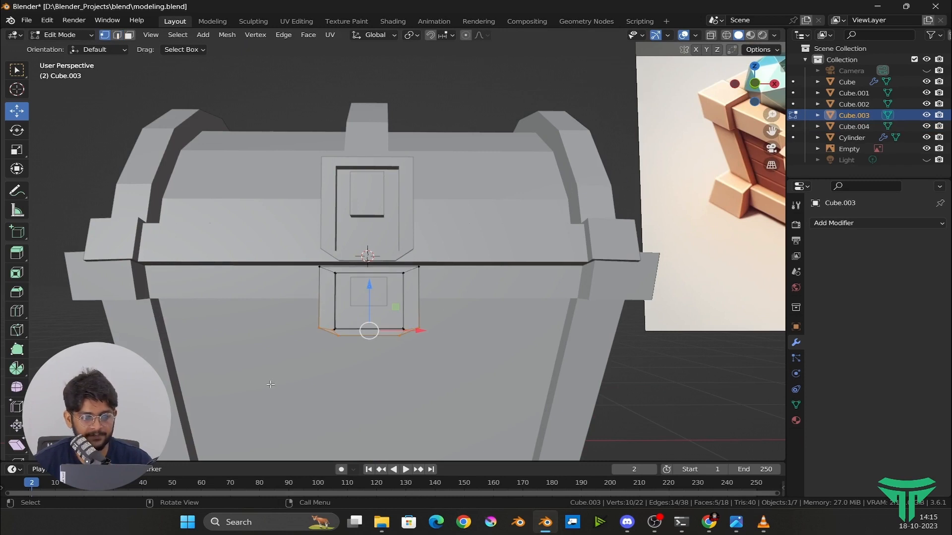
{"action": "key", "text": "ctrl+z"}
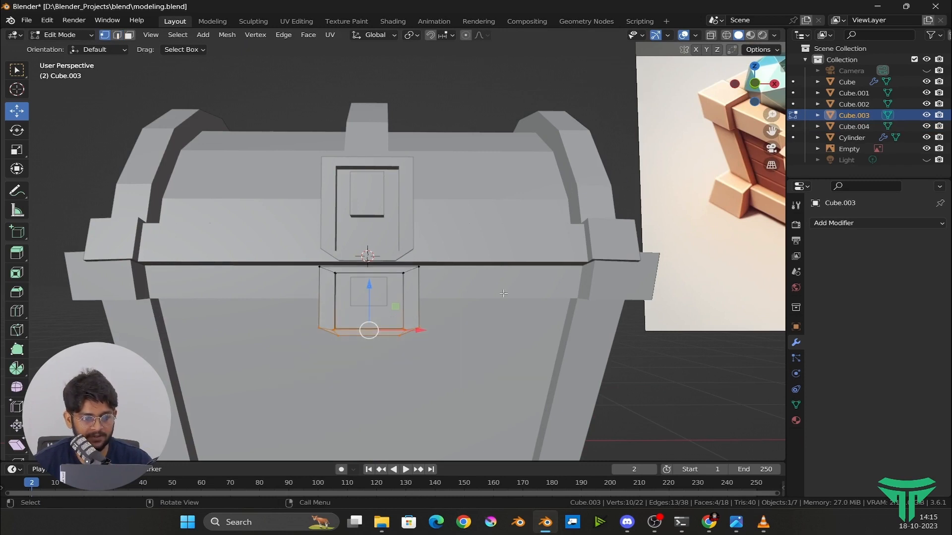
{"action": "left_click", "coordinate": [710, 37]}
{"action": "left_click_drag", "start_coordinate": [276, 383], "coordinate": [530, 315]}
{"action": "left_click", "coordinate": [711, 35]}
{"action": "left_click_drag", "start_coordinate": [370, 287], "coordinate": [372, 266]}
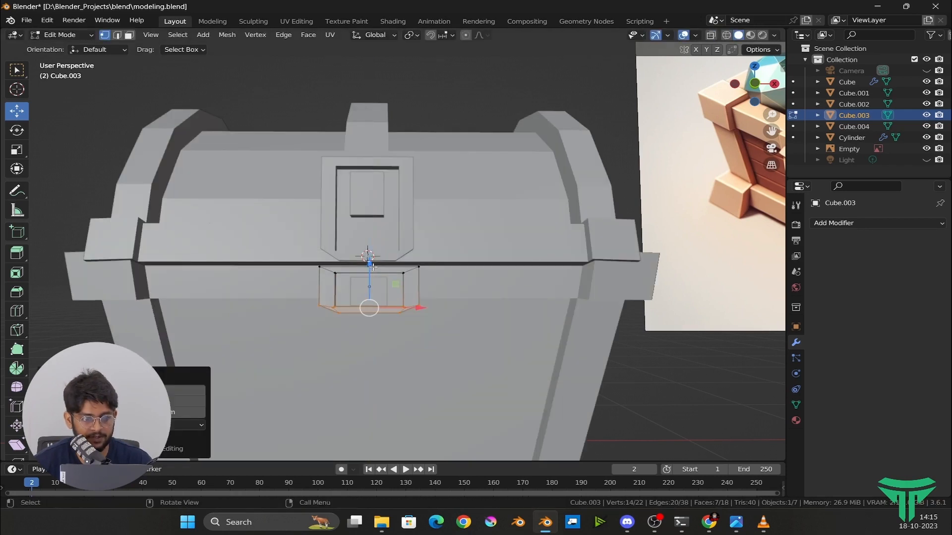
Narrow the lower latch frame by moving its side vertices inward along X, about 0.03 m on the right and 0.04 m on the left.
{"action": "left_click_drag", "start_coordinate": [436, 260], "coordinate": [394, 320]}
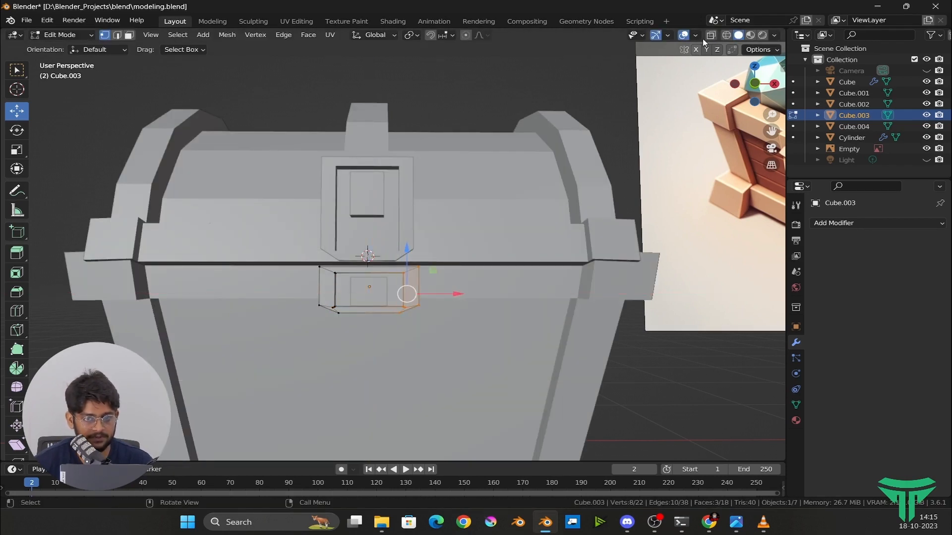
{"action": "key", "text": "alt+z"}
{"action": "left_click_drag", "start_coordinate": [431, 258], "coordinate": [402, 338]}
{"action": "left_click_drag", "start_coordinate": [457, 294], "coordinate": [450, 294]}
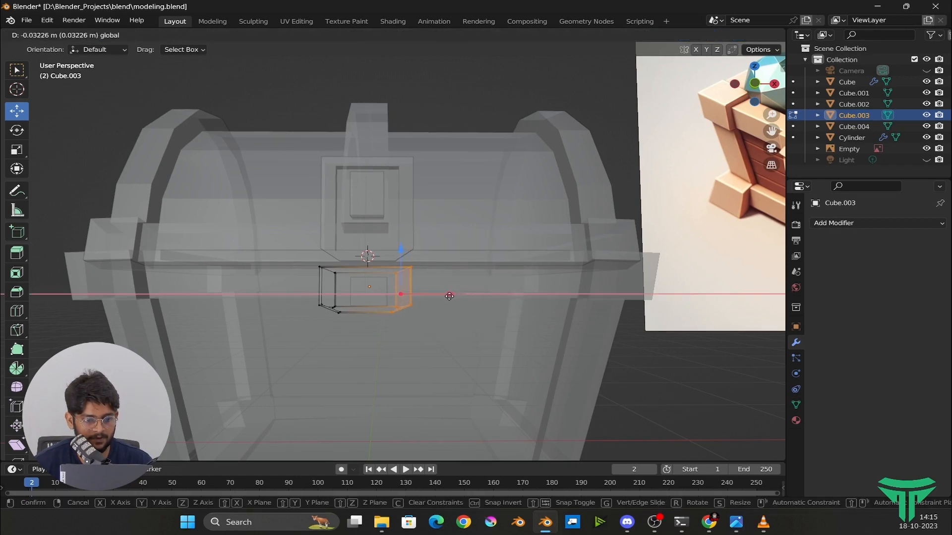
{"action": "left_click_drag", "start_coordinate": [296, 253], "coordinate": [341, 345]}
{"action": "key", "text": "g"}
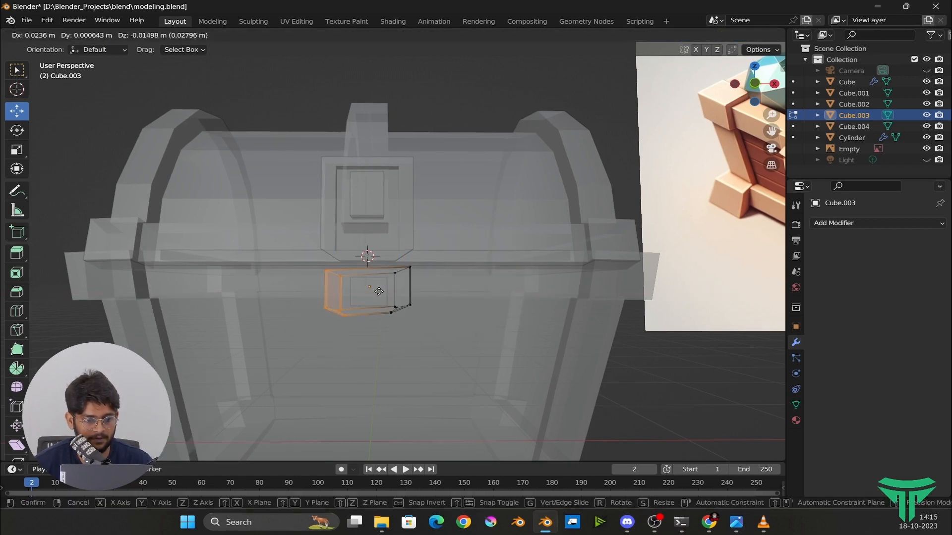
{"action": "key", "text": "Escape"}
{"action": "key", "text": "g"}
{"action": "key", "text": "x"}
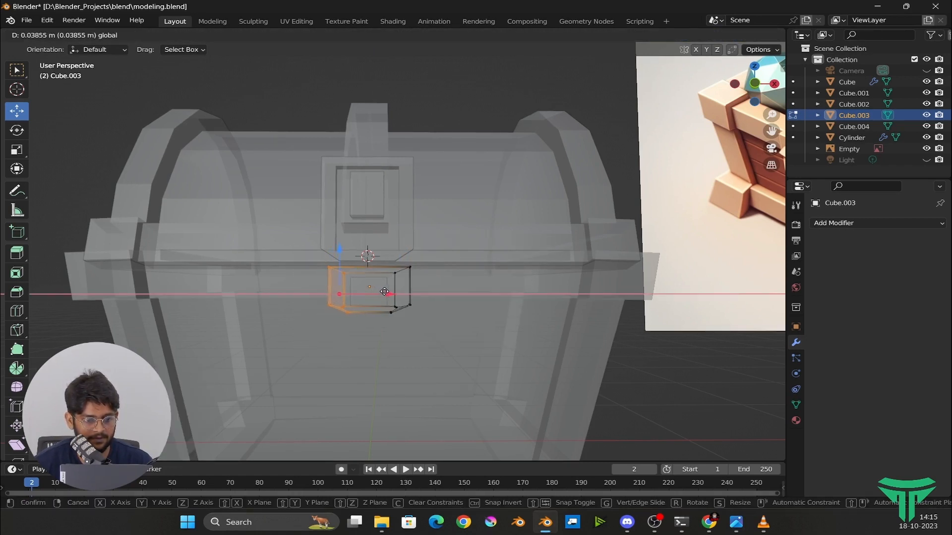
{"action": "left_click", "coordinate": [385, 292]}
{"action": "key", "text": "Tab"}
{"action": "left_click", "coordinate": [711, 35]}
{"action": "key", "text": "alt+a"}
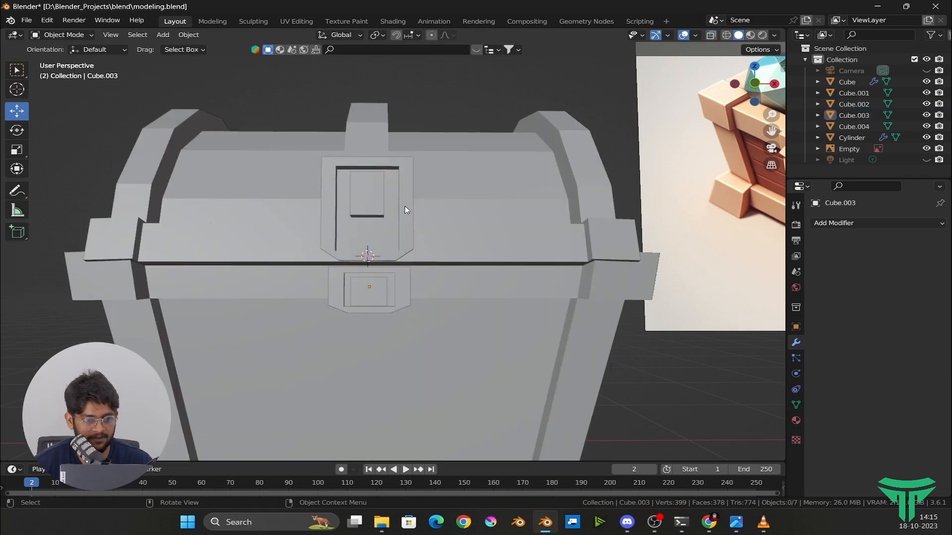
Shift the lower latch frame and its peg together about 0.004 m in negative X to centre them under the lid latch.
{"action": "left_click", "coordinate": [379, 293]}
{"action": "left_click", "coordinate": [399, 293], "text": "shift"}
{"action": "key", "text": "g"}
{"action": "key", "text": "x"}
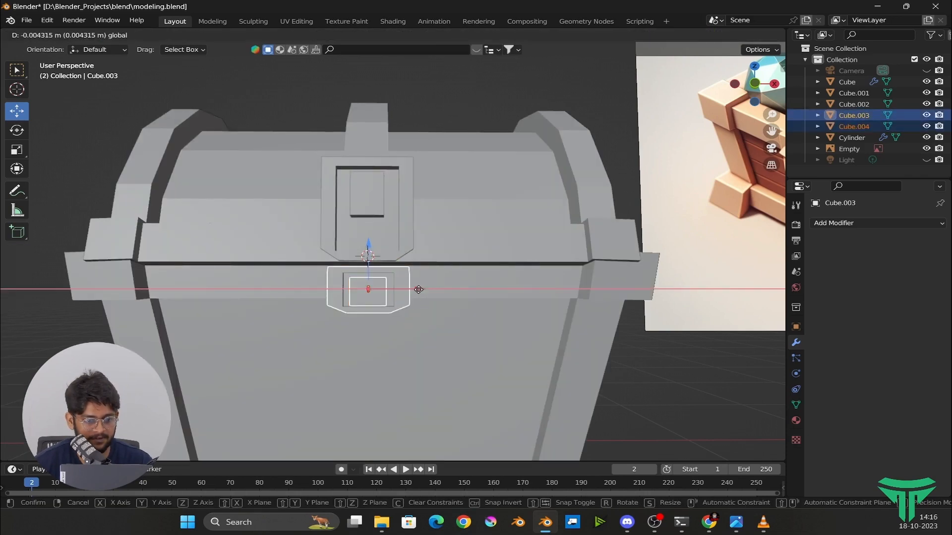
{"action": "left_click", "coordinate": [417, 290]}
{"action": "key", "text": "alt+a"}
{"action": "scroll", "coordinate": [429, 286], "scroll_direction": "down", "scroll_amount": 8}
{"action": "middle_click_drag", "start_coordinate": [428, 286], "coordinate": [397, 228]}
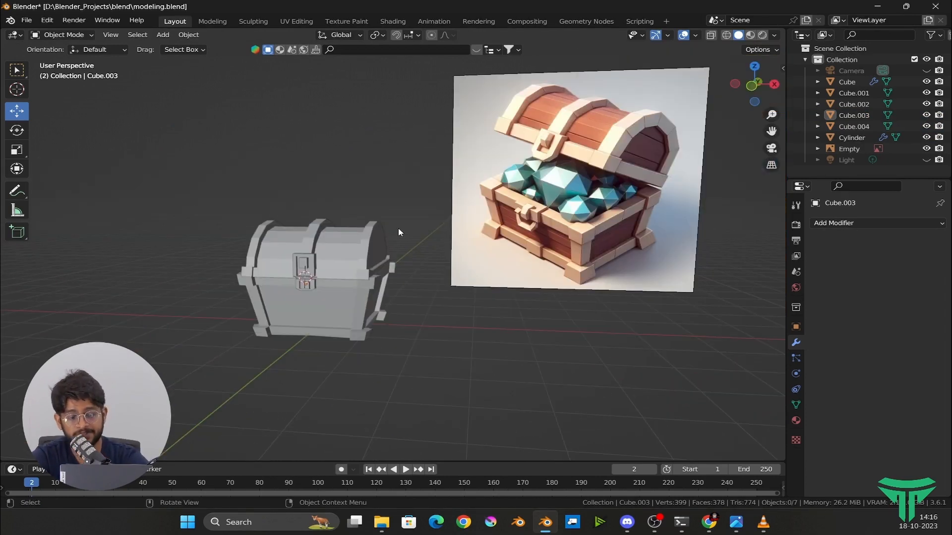